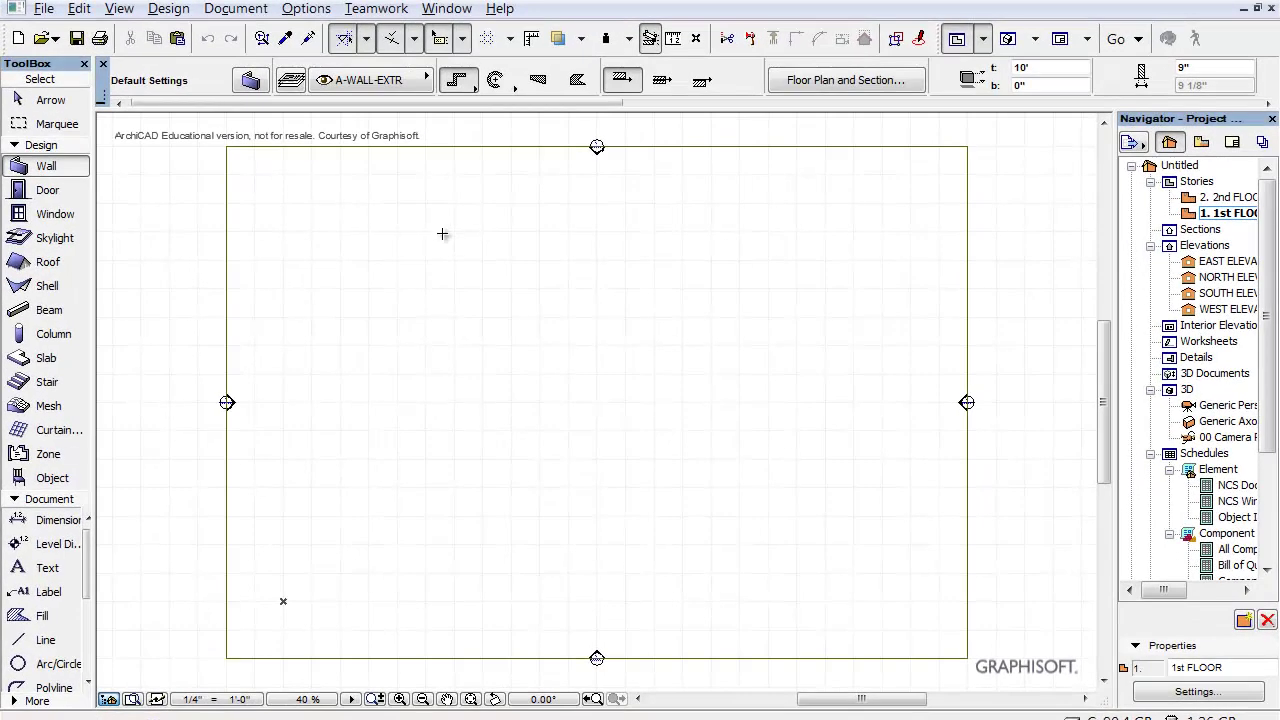
# Draw four 36-foot walls with default settings, closing the square back at the starting corner
pyautogui.doubleClick(28, 170)
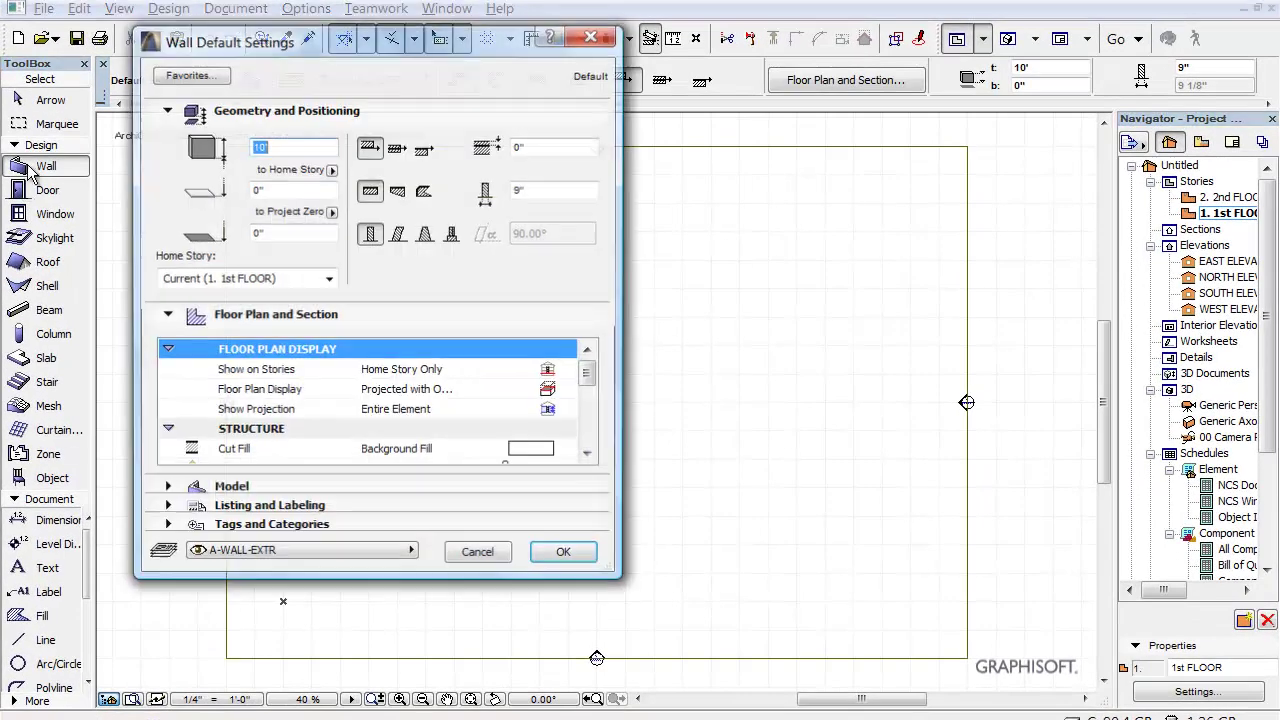
pyautogui.click(565, 555)
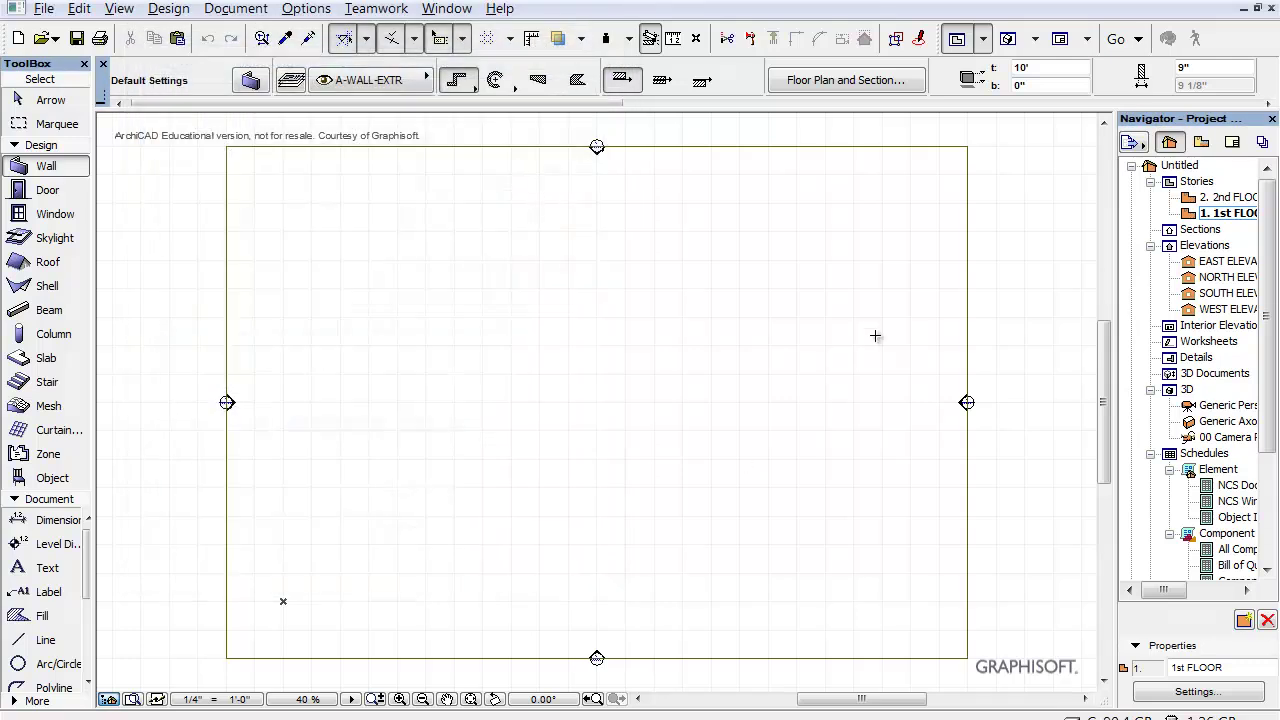
pyautogui.click(741, 277)
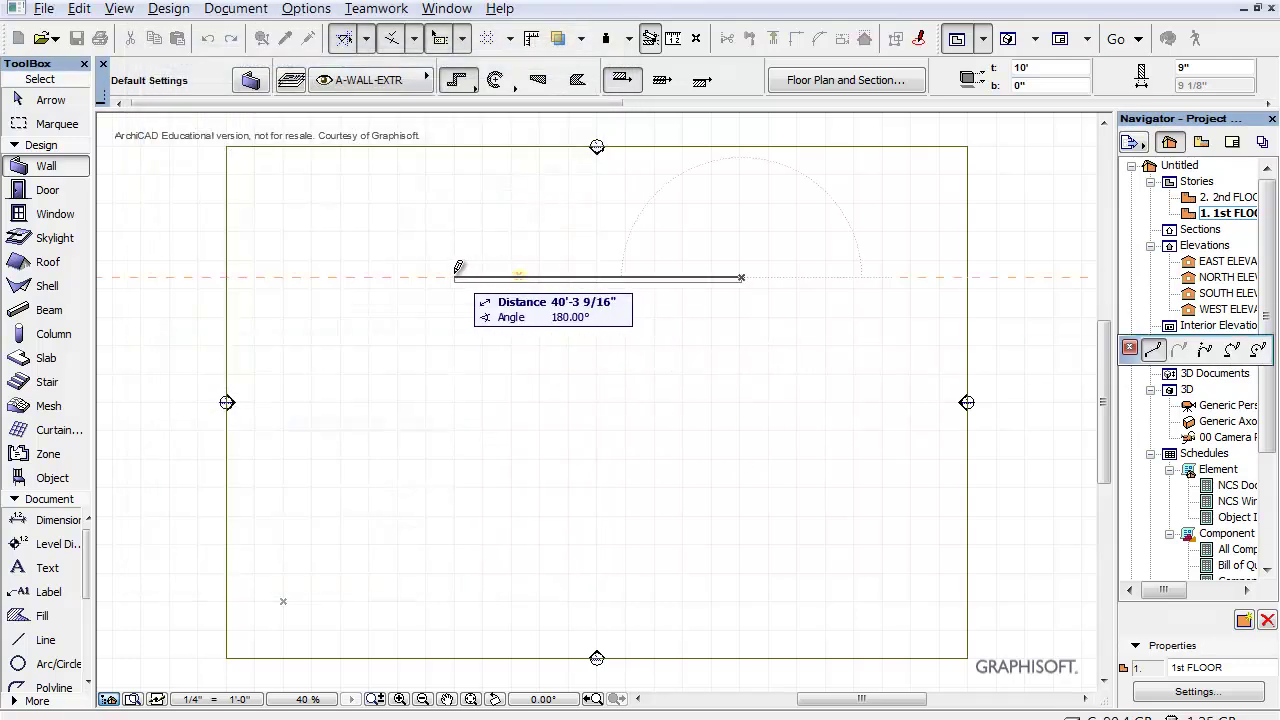
pyautogui.write('36')
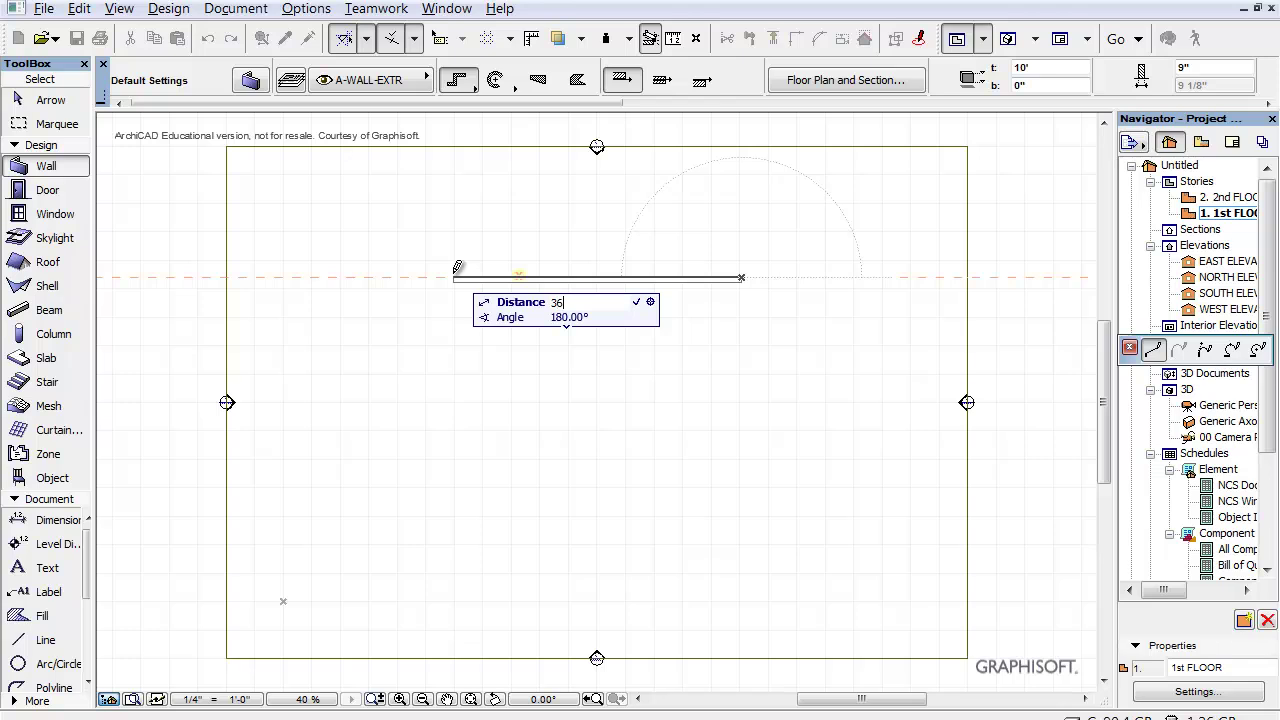
pyautogui.press('Return')
pyautogui.write('3')
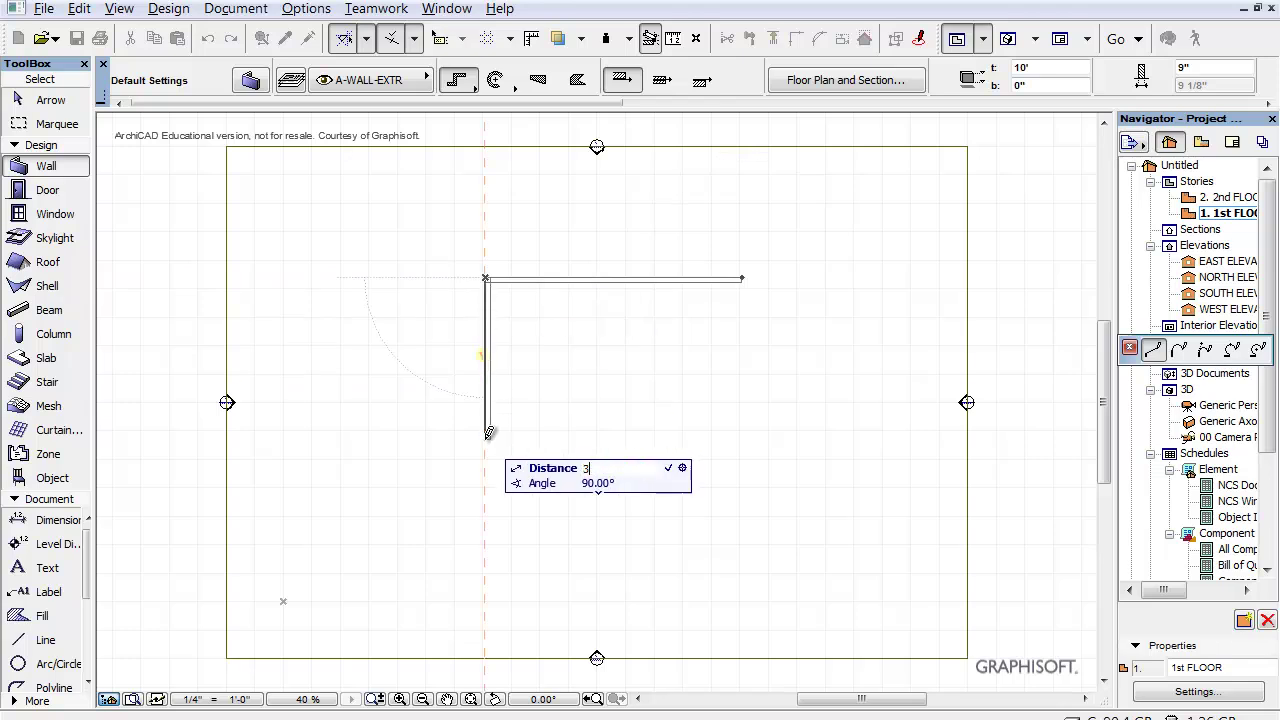
pyautogui.write('6')
pyautogui.press('Return')
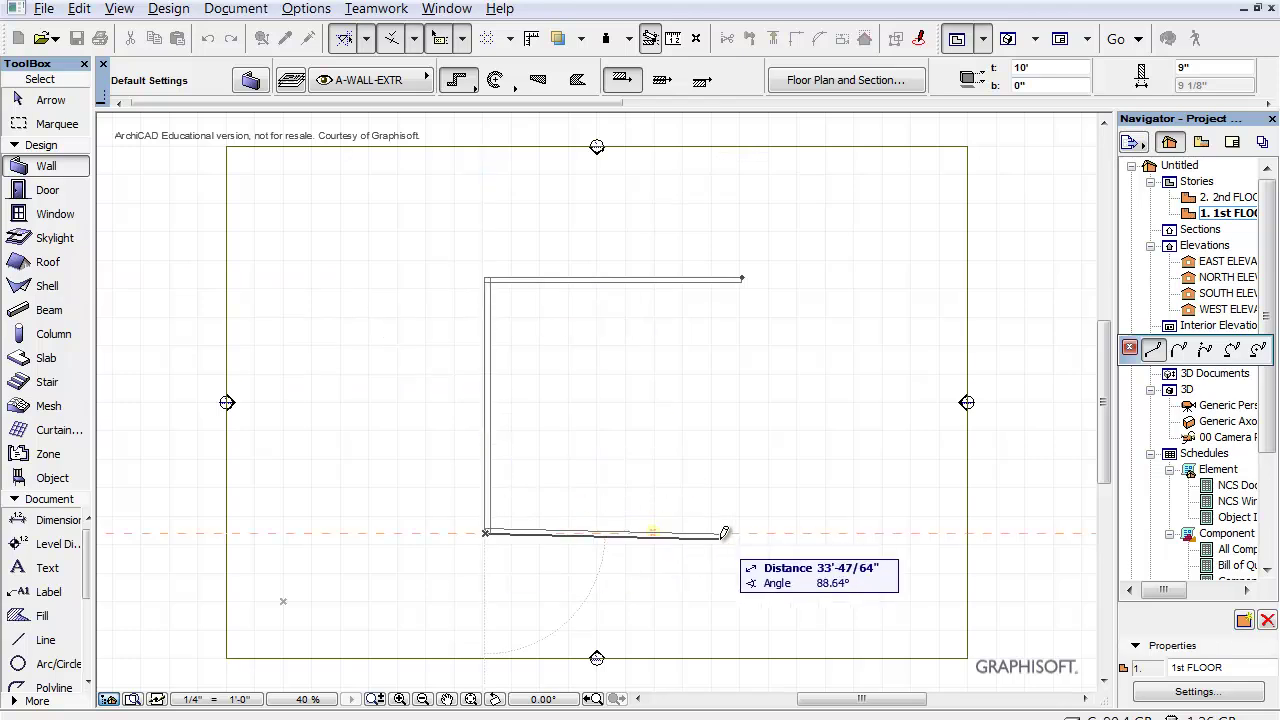
pyautogui.write('3')
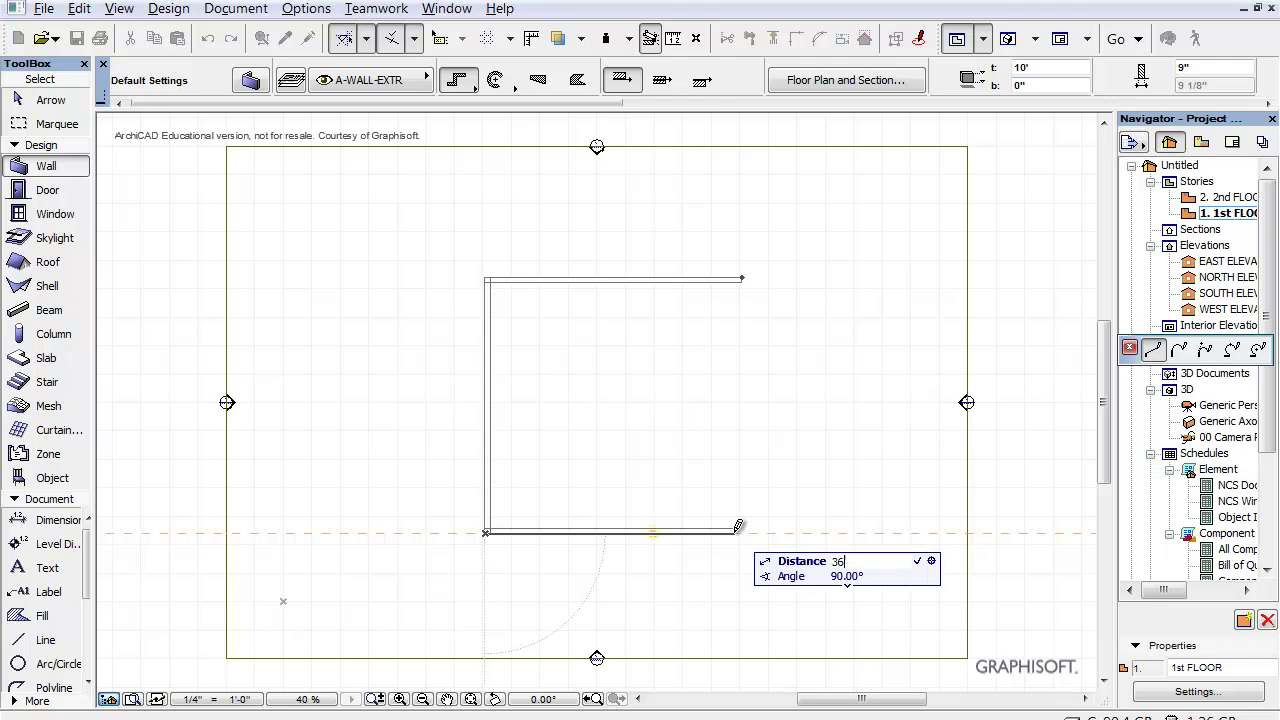
pyautogui.write('6')
pyautogui.press('Return')
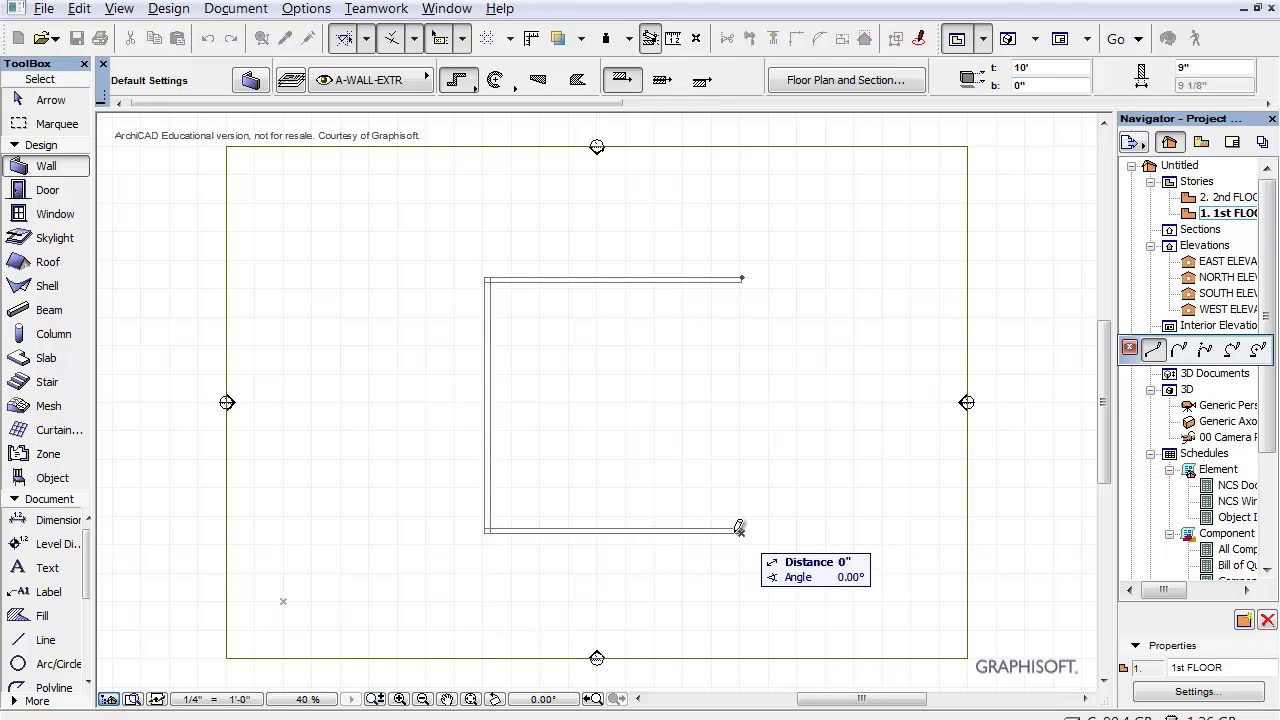
pyautogui.click(743, 277)
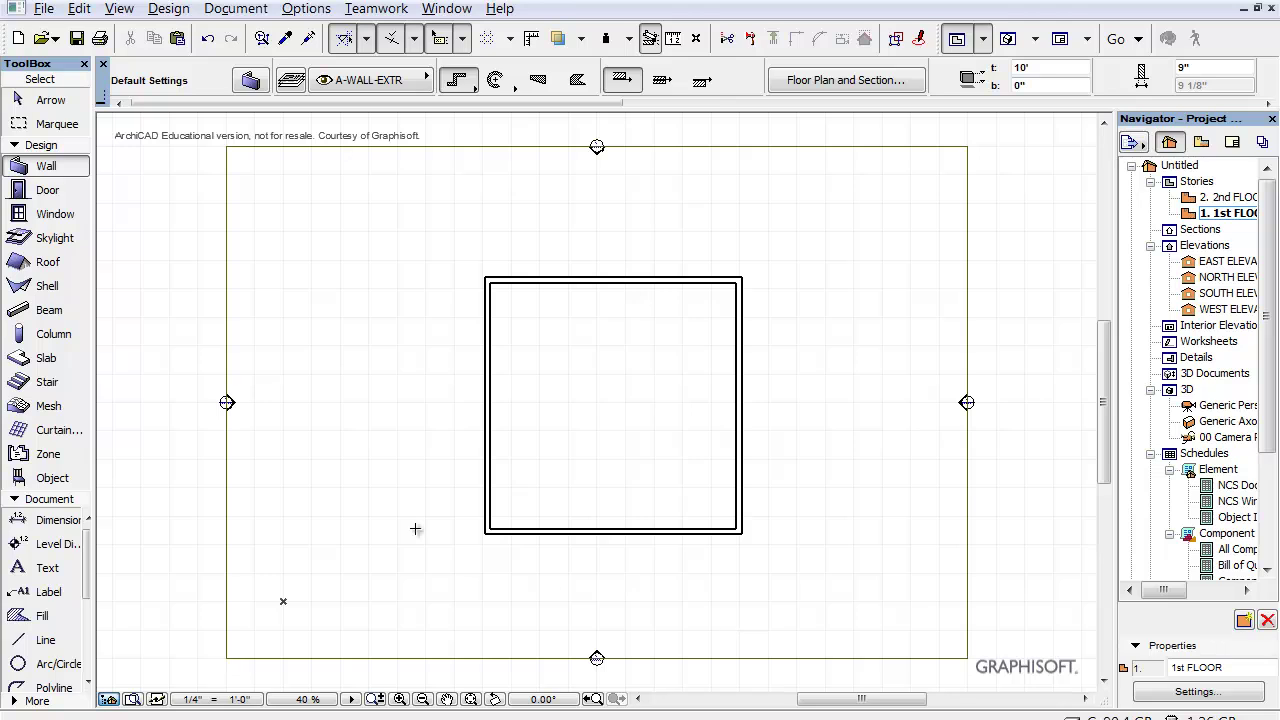
# Show the 1st FLOOR story as the trace reference
pyautogui.click(46, 358)
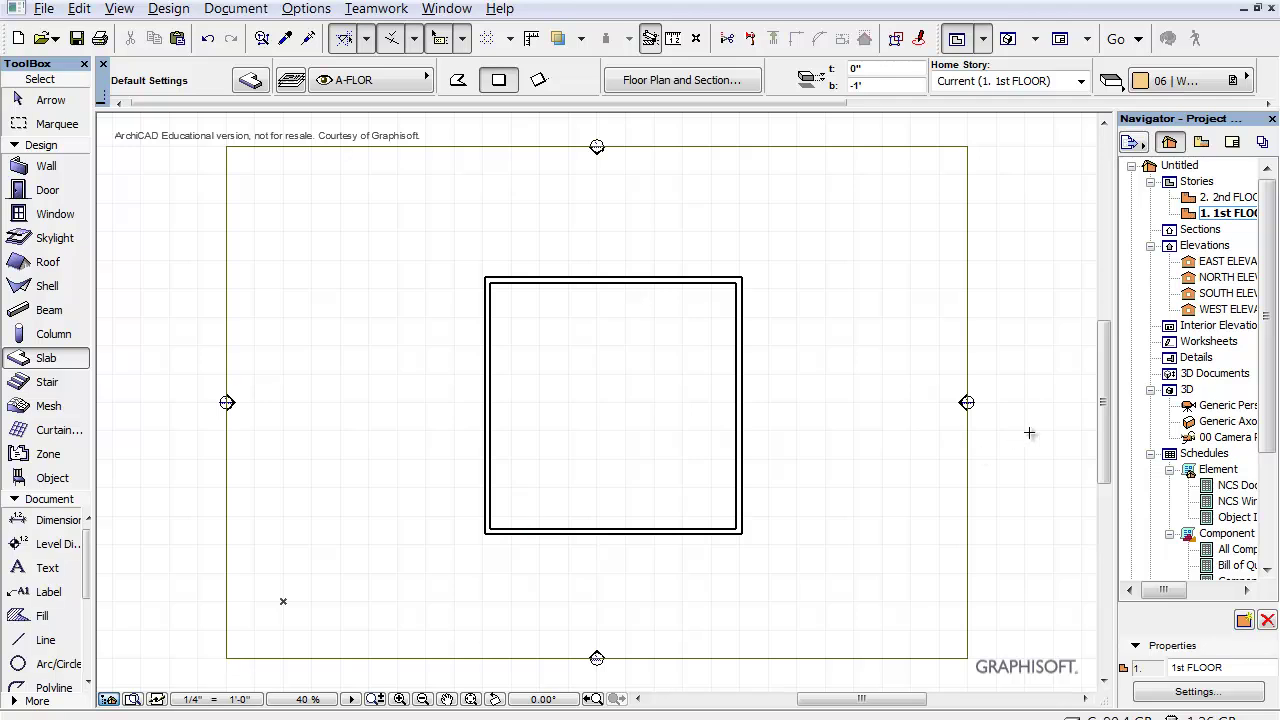
pyautogui.rightClick(1186, 216)
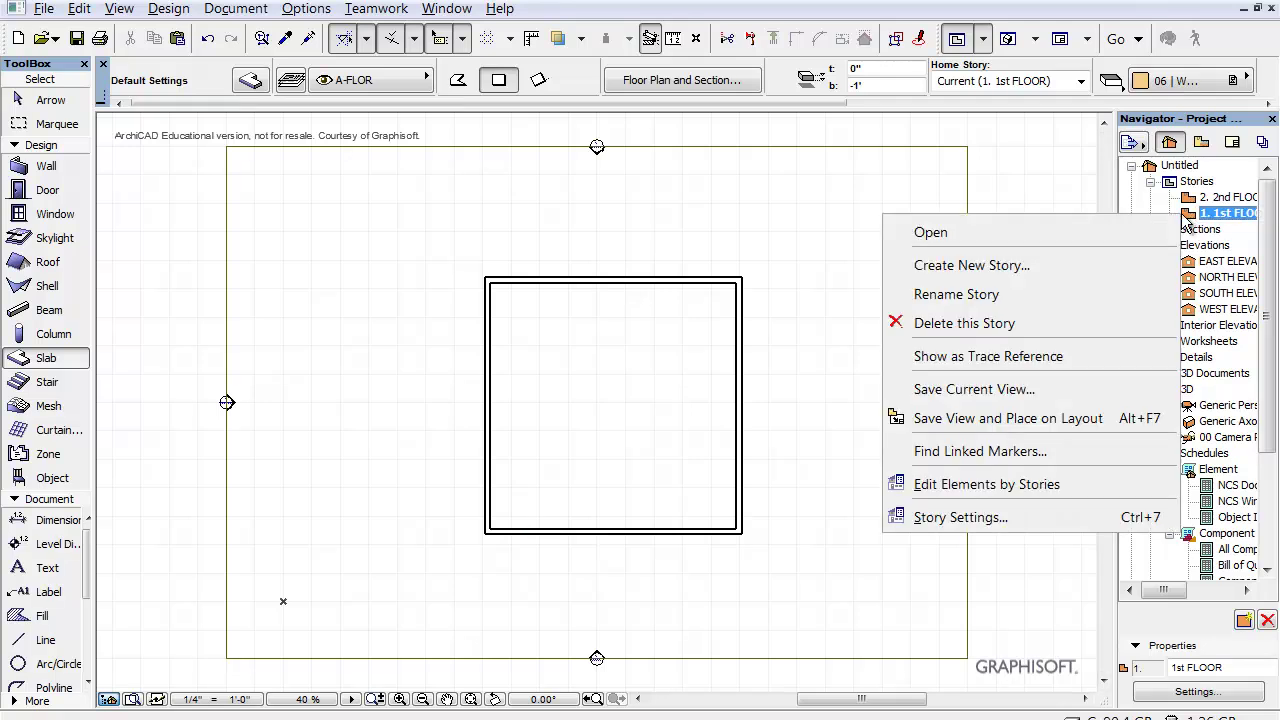
pyautogui.click(1043, 357)
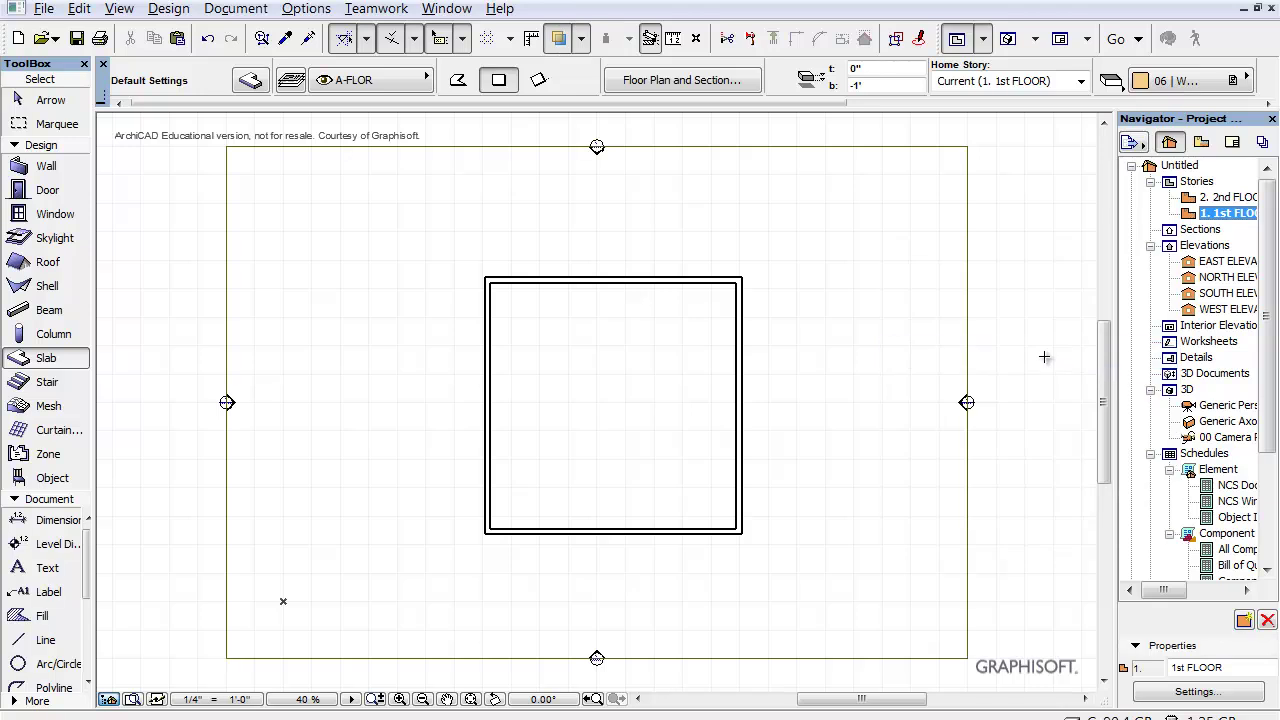
# On the 2nd FLOOR, create walls over the traced square, then open the Generic Perspective
pyautogui.doubleClick(1216, 200)
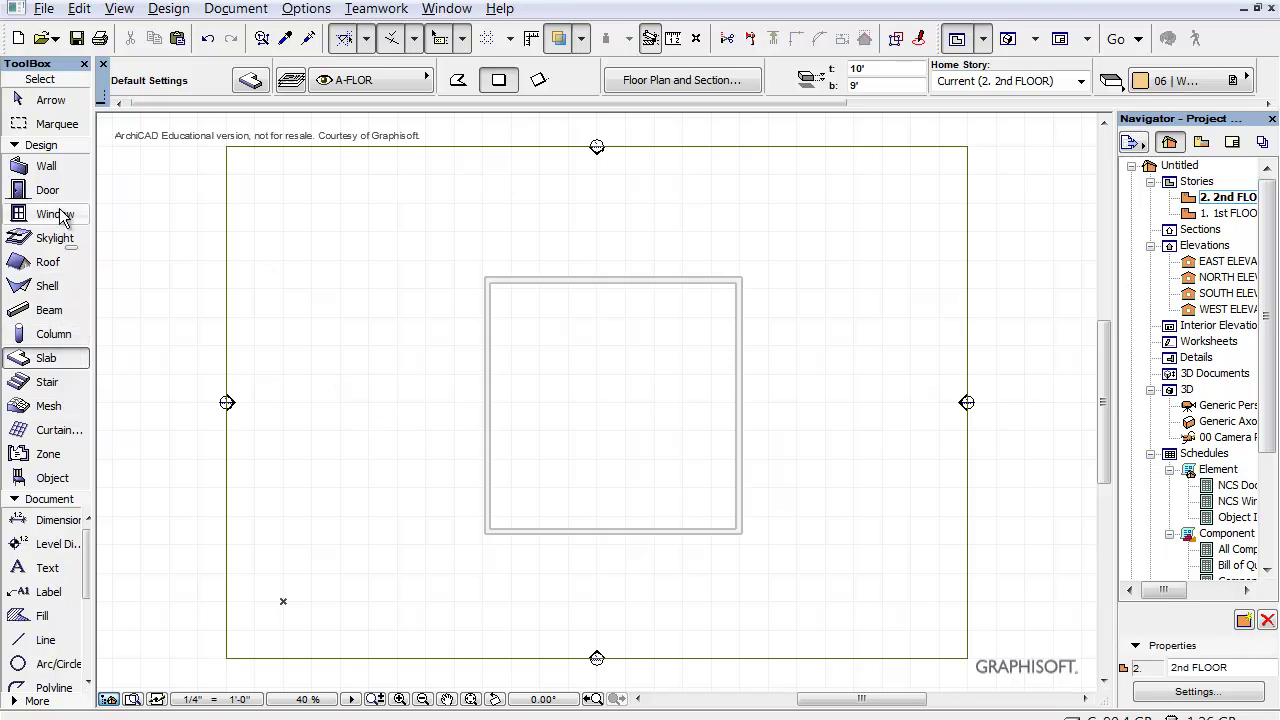
pyautogui.click(47, 166)
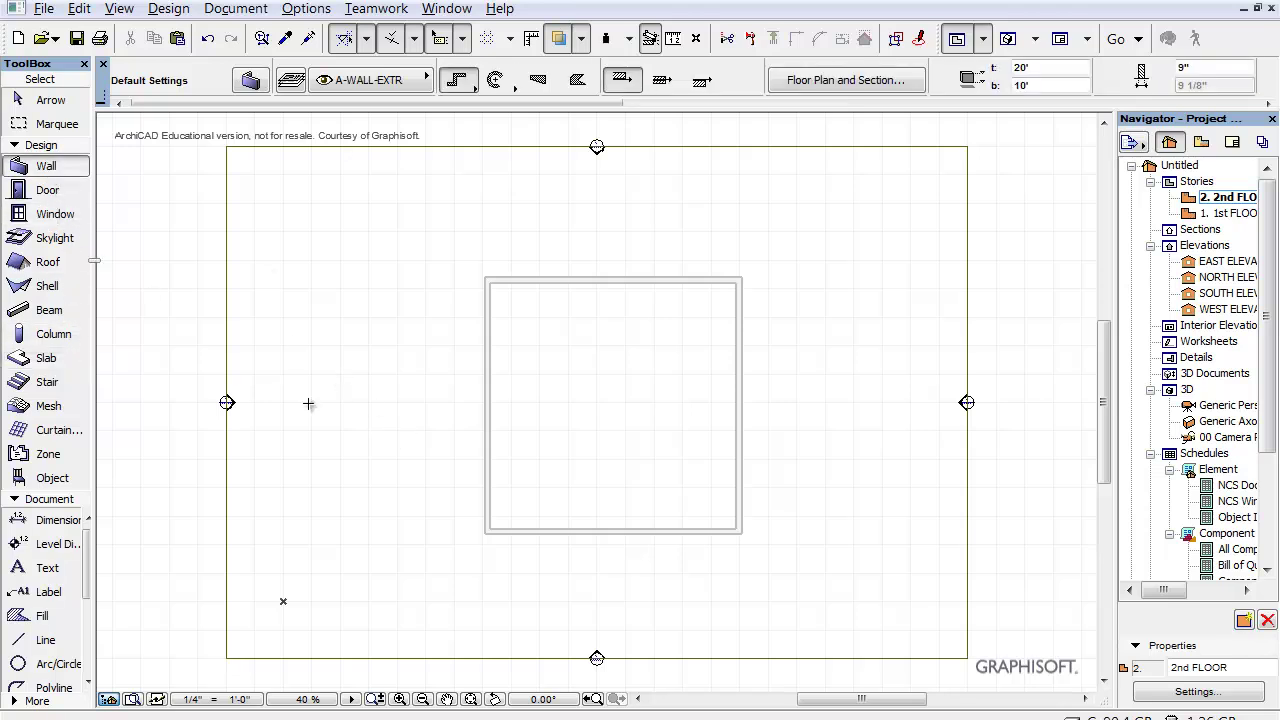
pyautogui.click(486, 469)
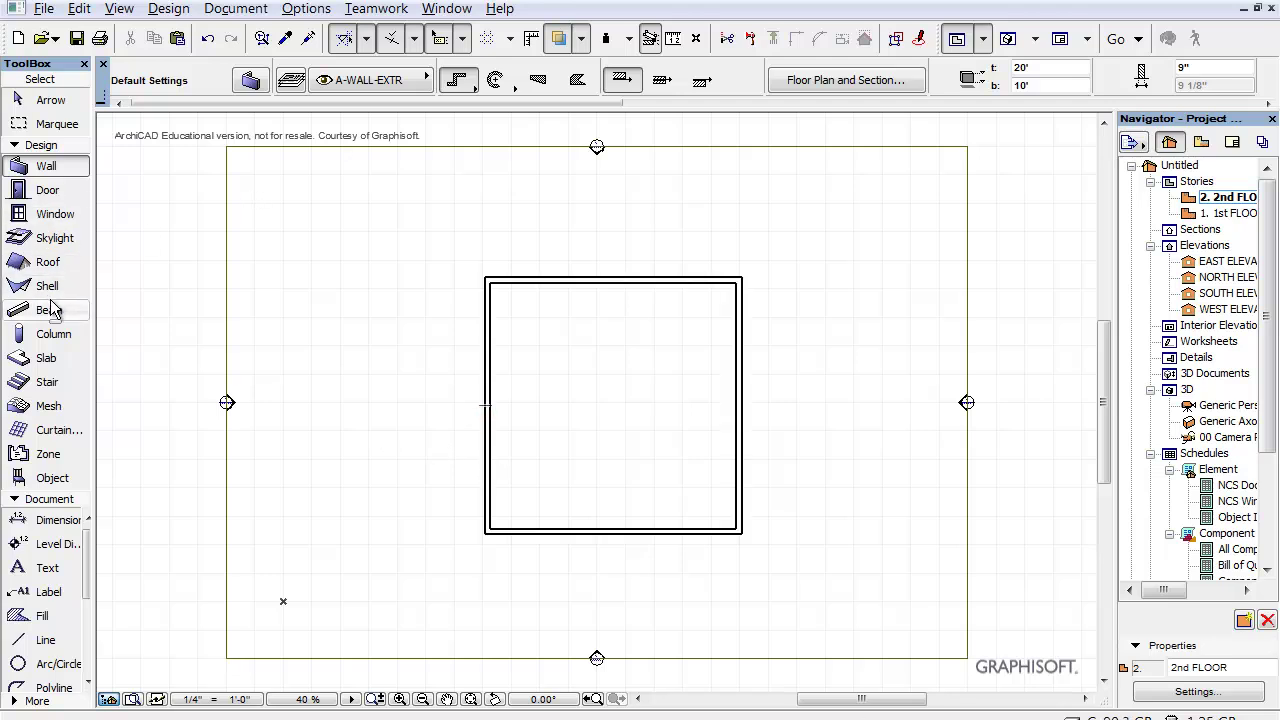
pyautogui.click(46, 360)
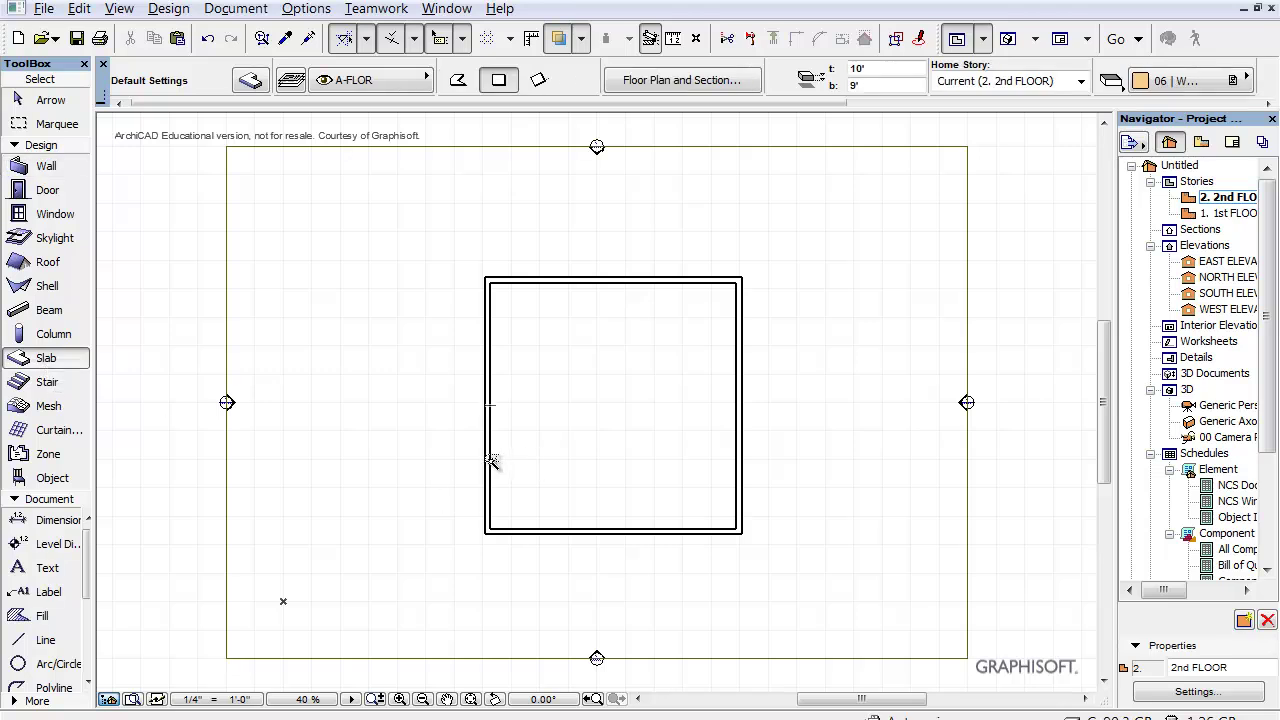
pyautogui.doubleClick(1226, 405)
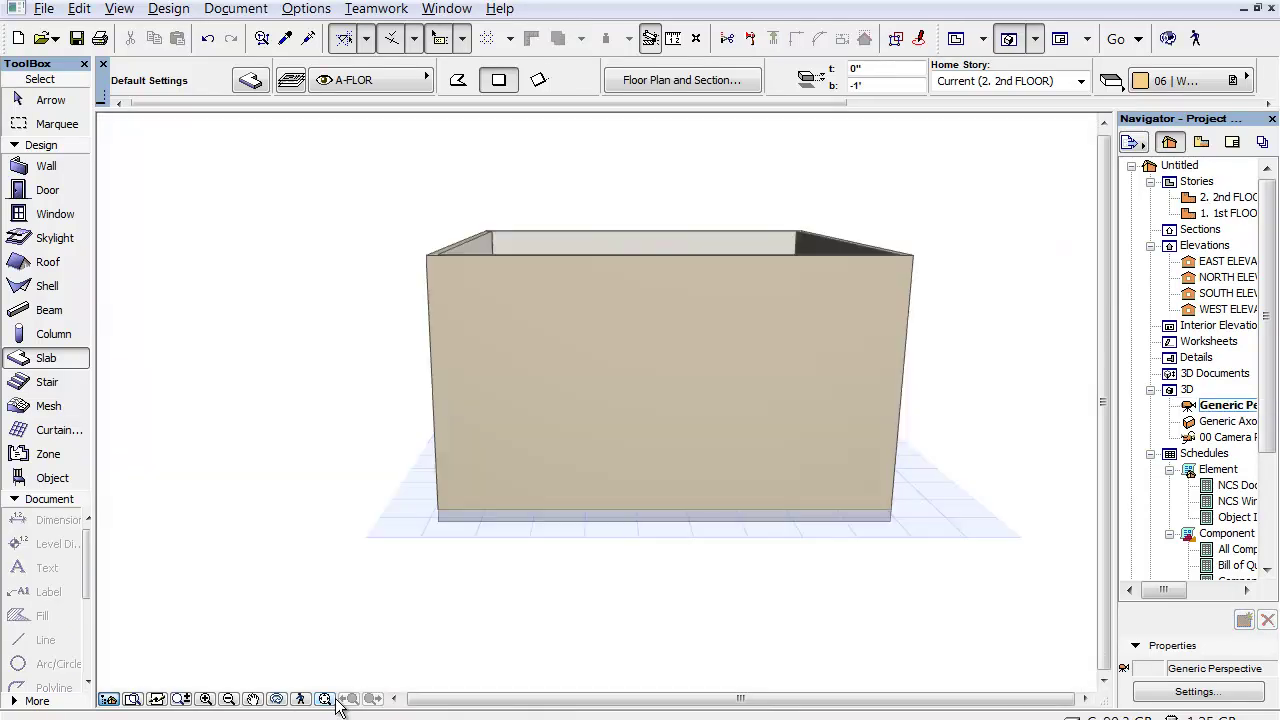
# Orbit the 3D view, set layer A-WALL-EXTR to wireframe, then return to 1st FLOOR
pyautogui.click(274, 699)
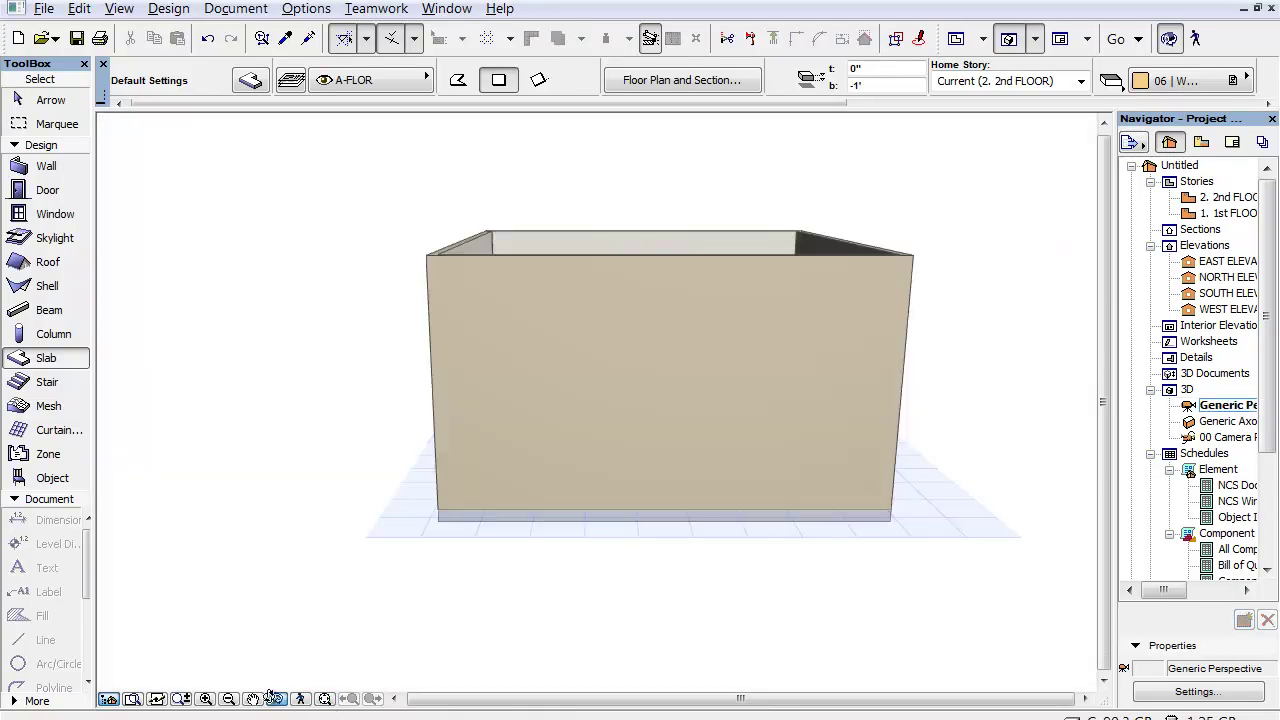
pyautogui.moveTo(282, 436); pyautogui.dragTo(477, 457)
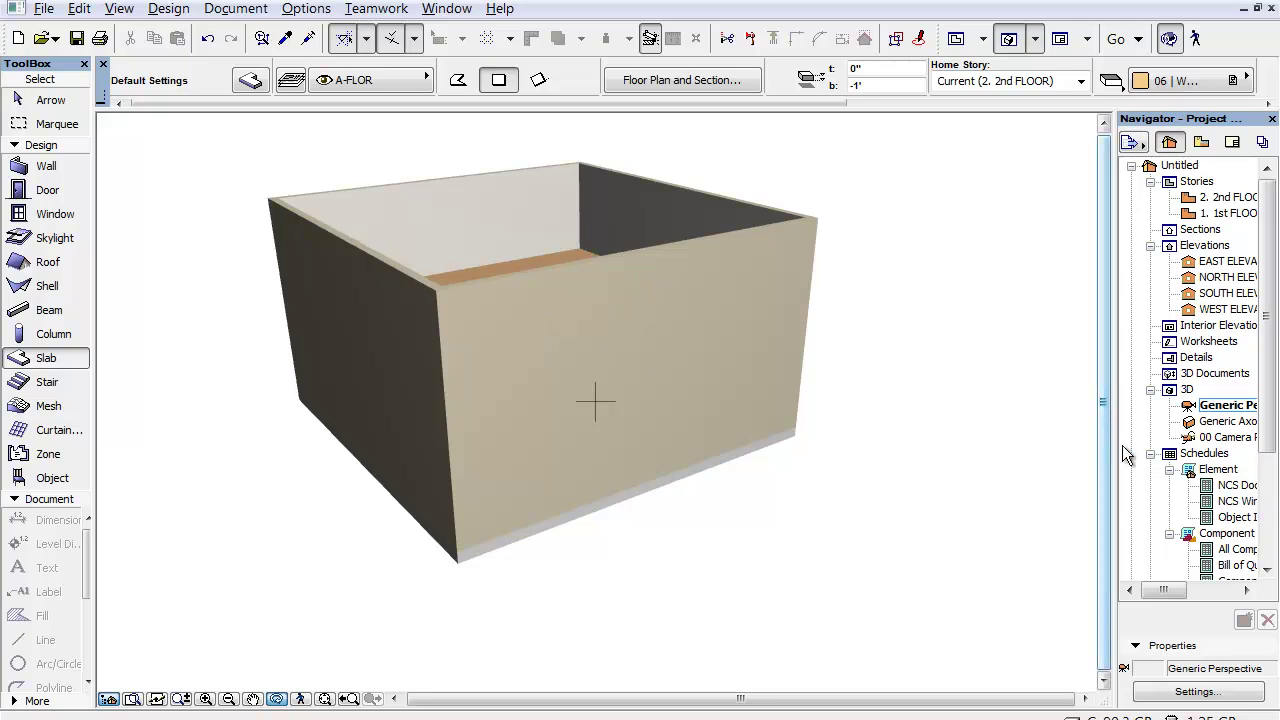
pyautogui.hotkey('ctrl', 'l')
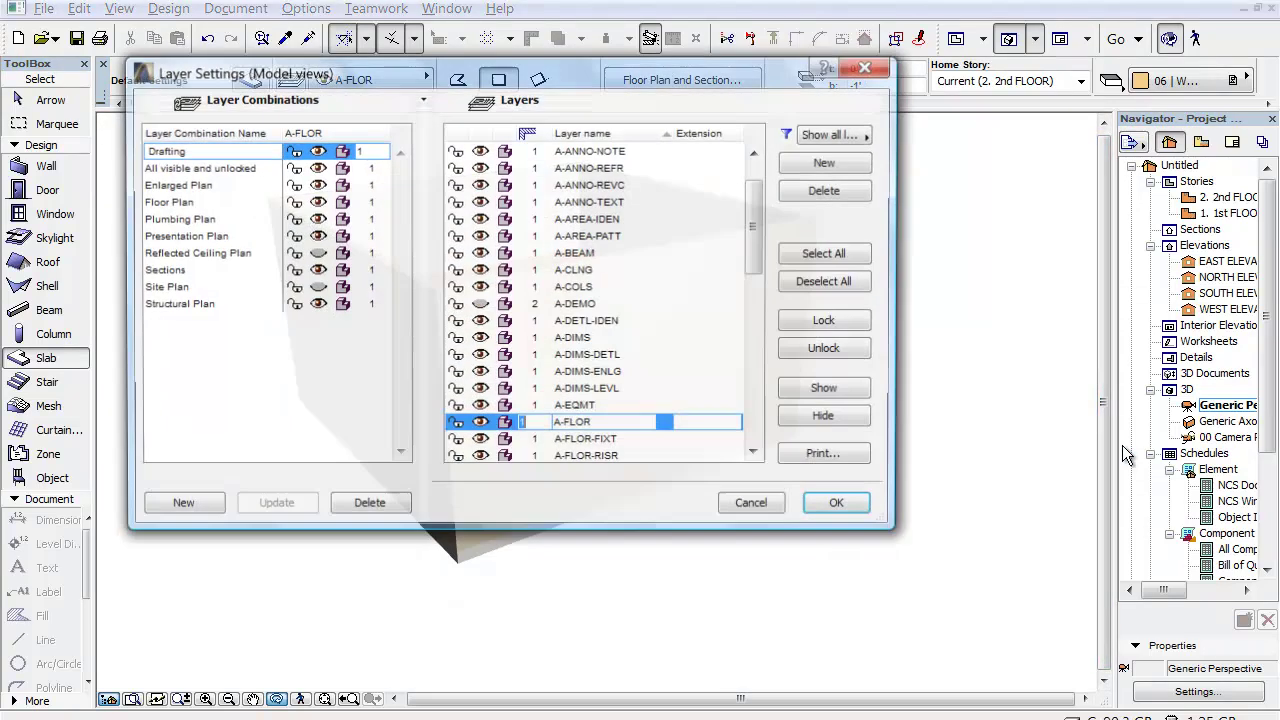
pyautogui.moveTo(756, 255); pyautogui.dragTo(754, 350)
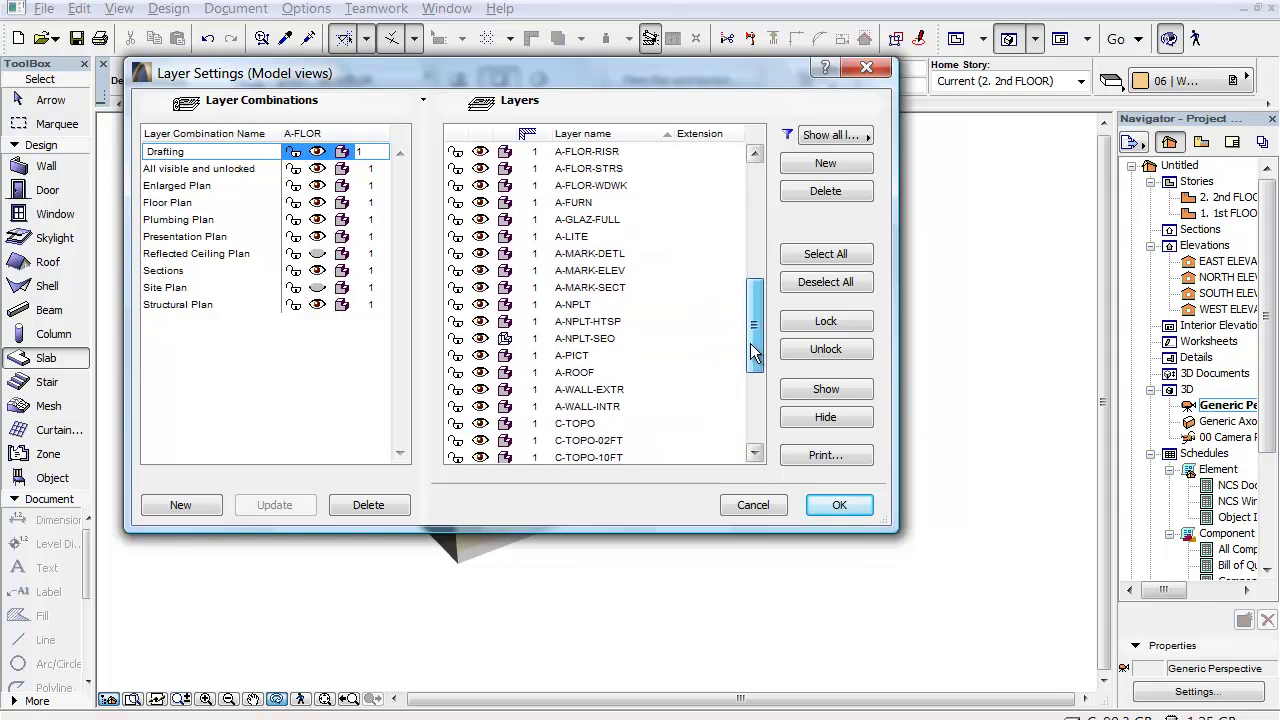
pyautogui.click(505, 390)
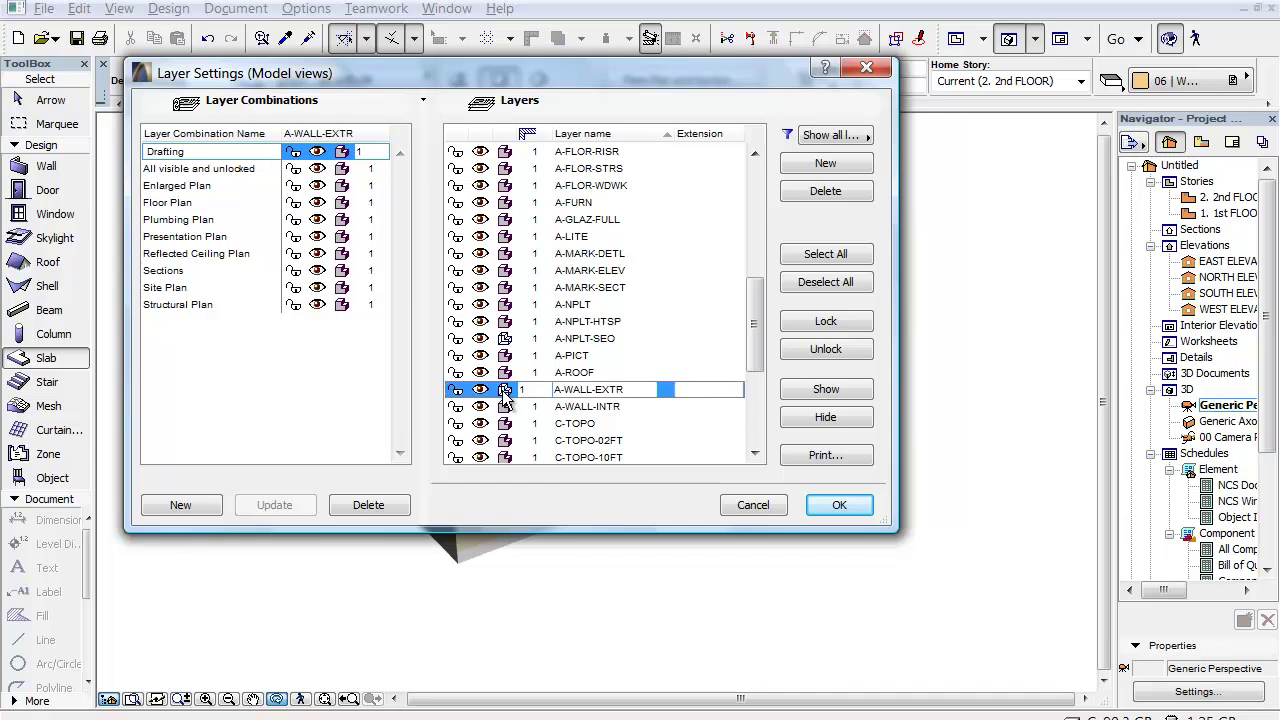
pyautogui.click(505, 390)
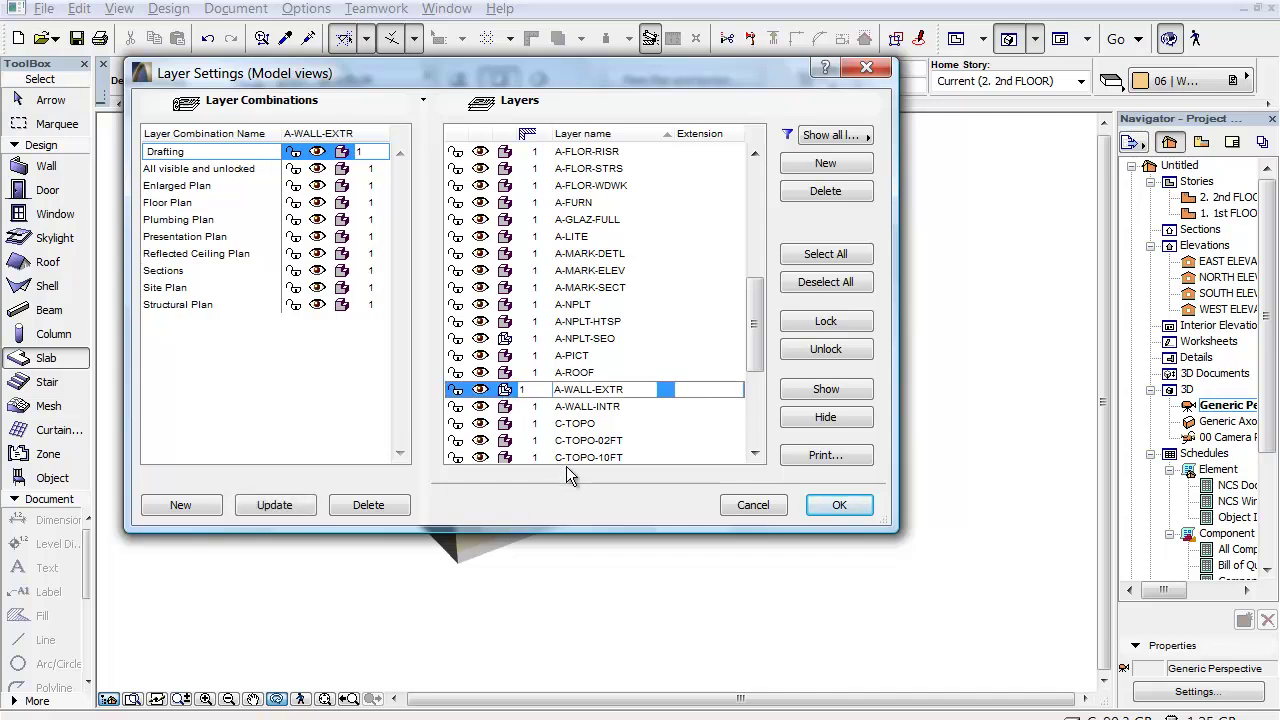
pyautogui.click(839, 507)
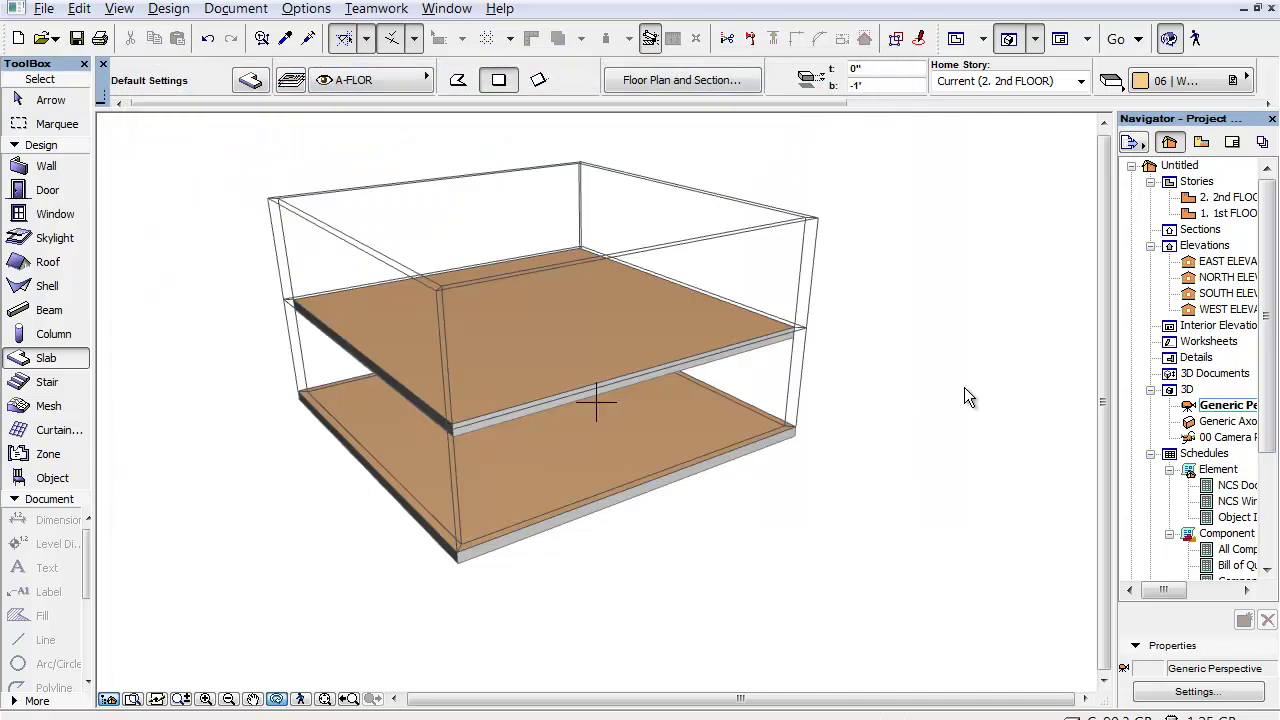
pyautogui.doubleClick(1192, 213)
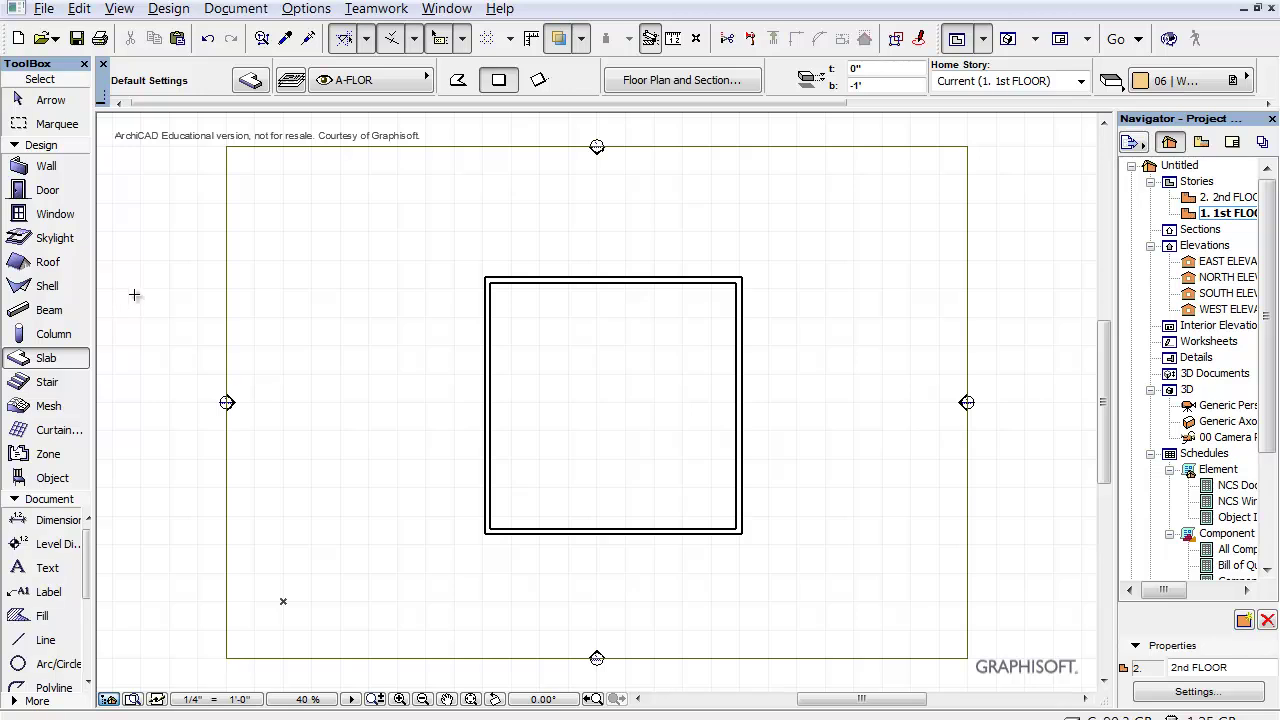
# Set the default stair to Stair Straight 15 with a 90° relative angle
pyautogui.doubleClick(46, 386)
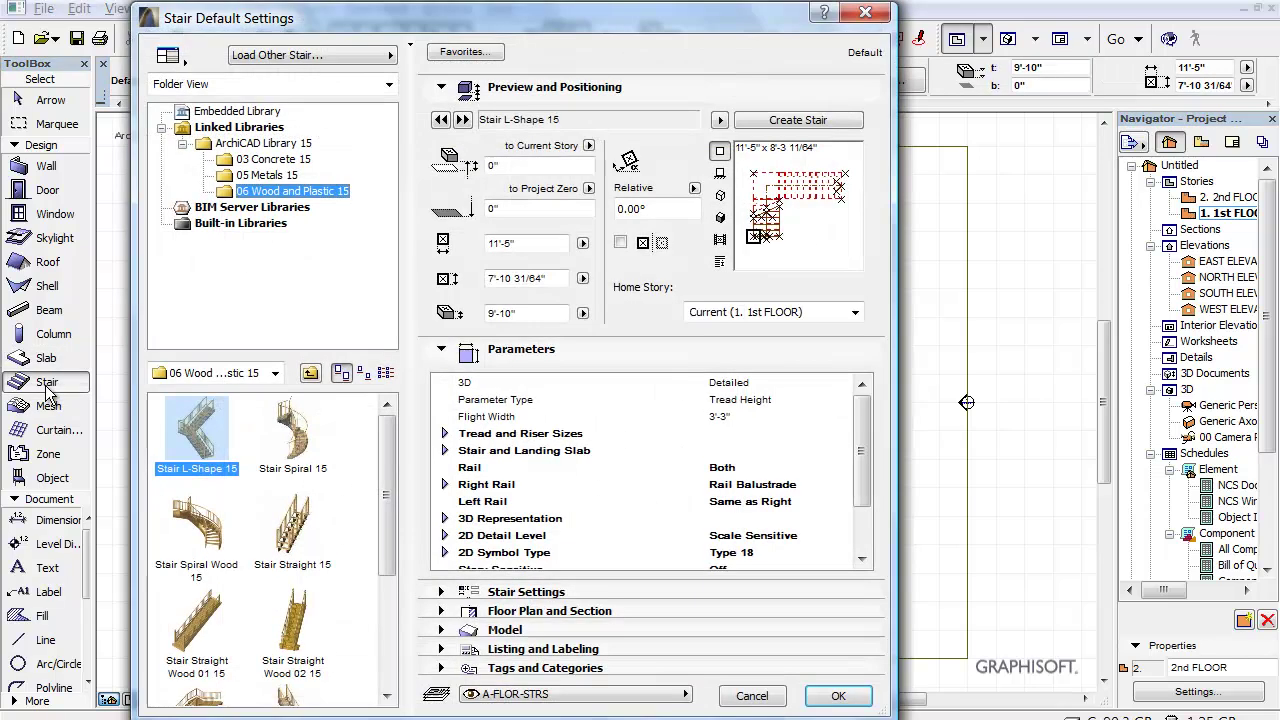
pyautogui.click(296, 530)
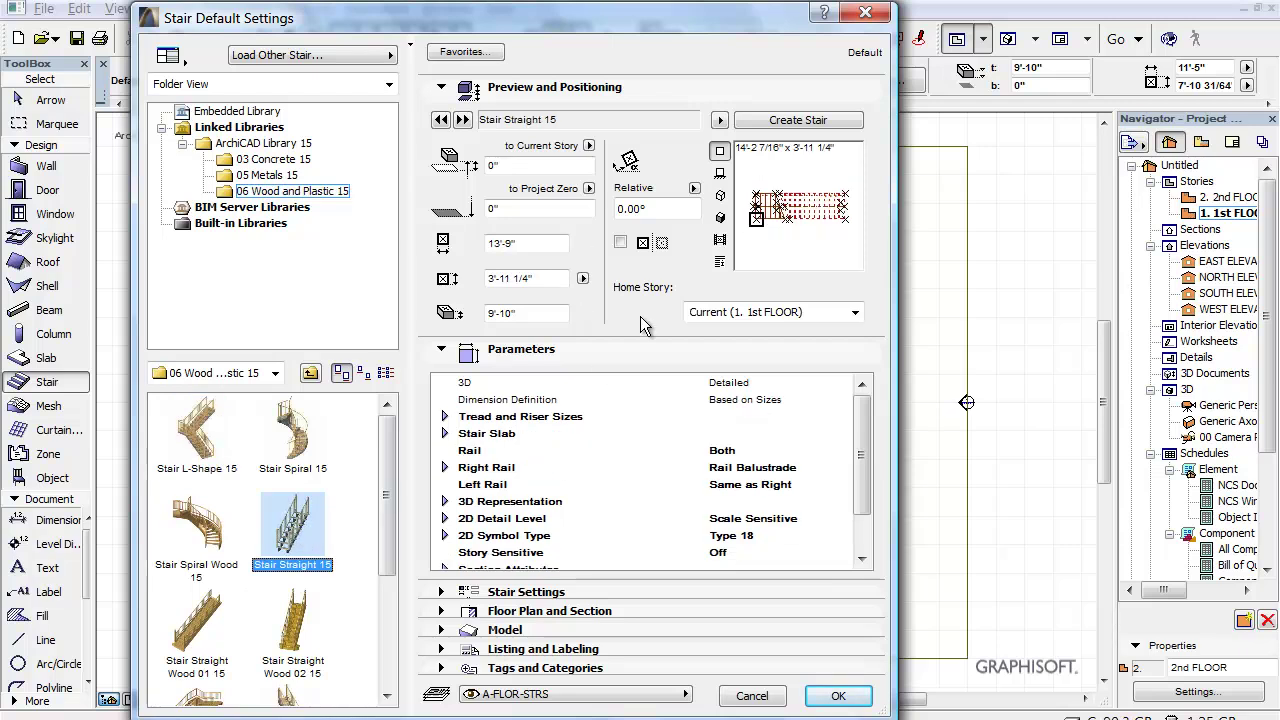
pyautogui.click(657, 207)
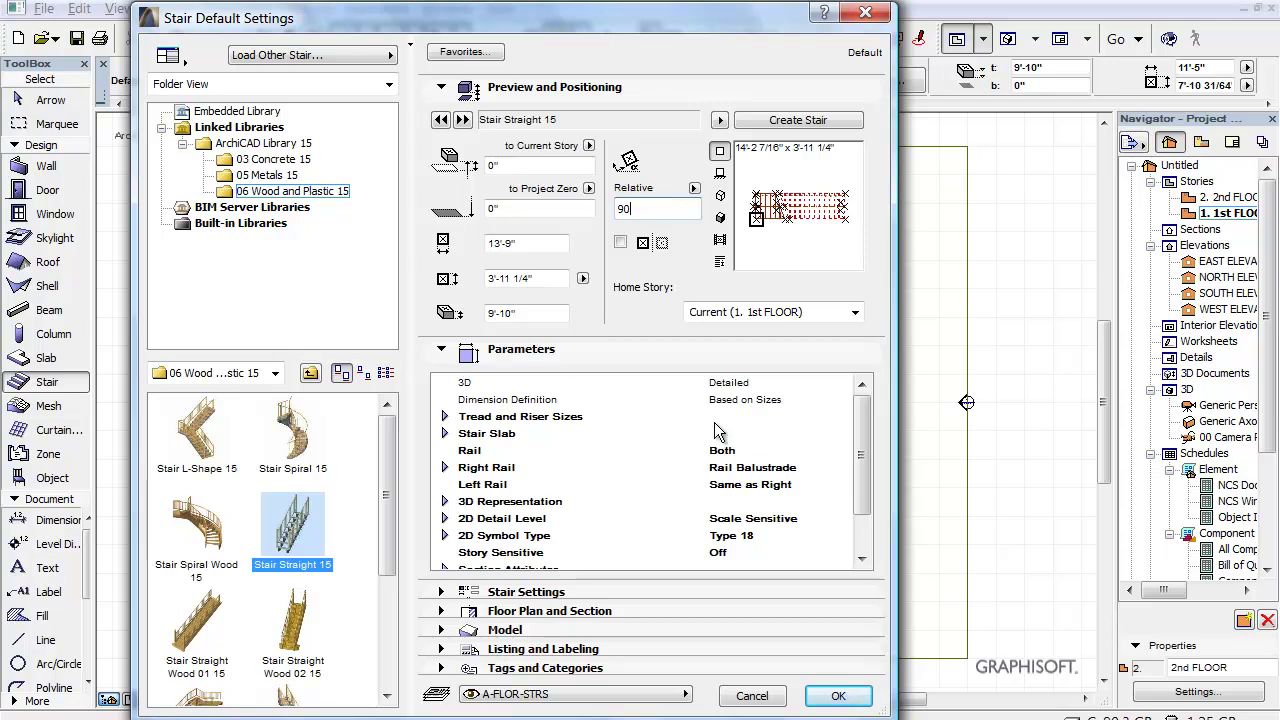
pyautogui.click(838, 696)
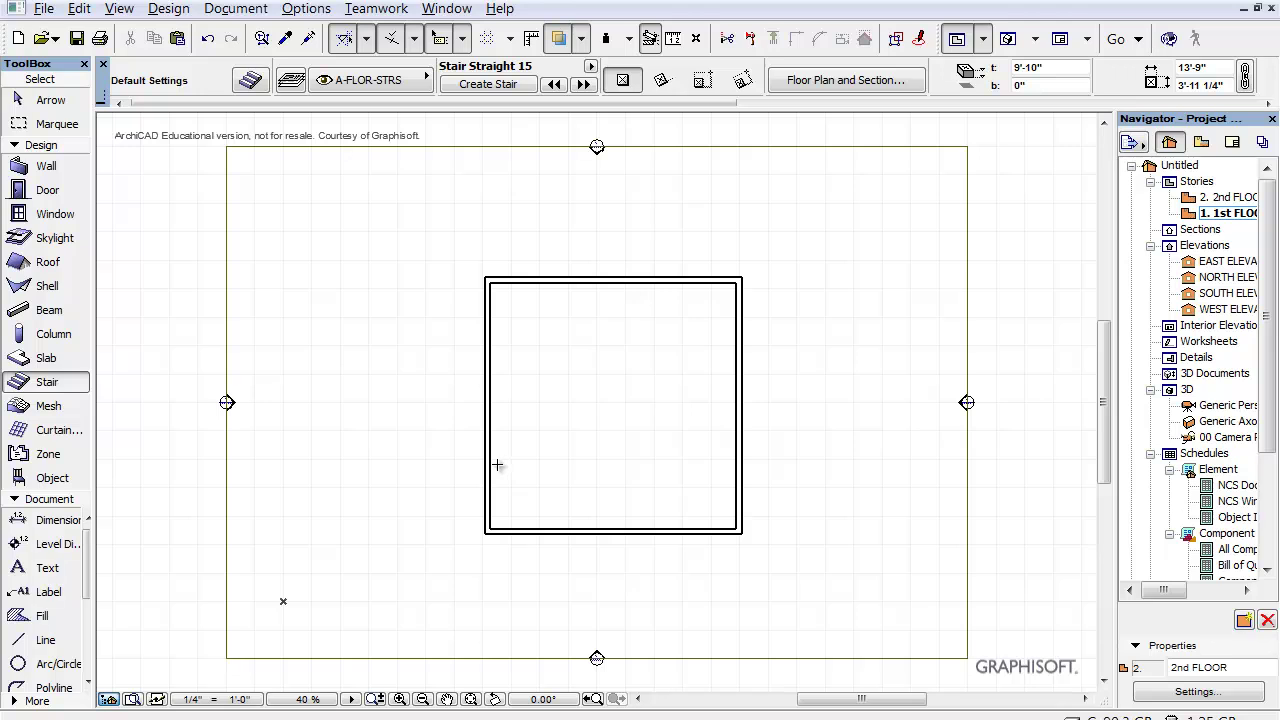
# Place the straight stair along the left wall and zoom in closely on it
pyautogui.click(493, 462)
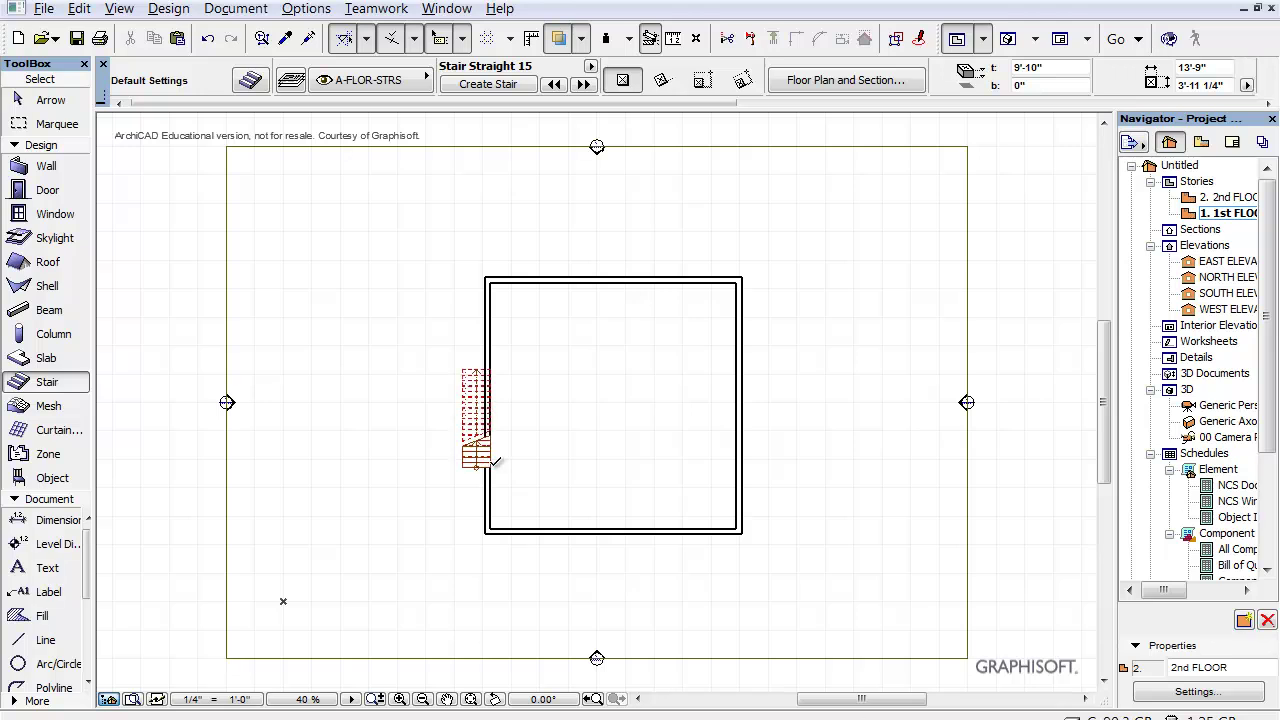
pyautogui.click(401, 699)
pyautogui.click(431, 510)
pyautogui.click(592, 330)
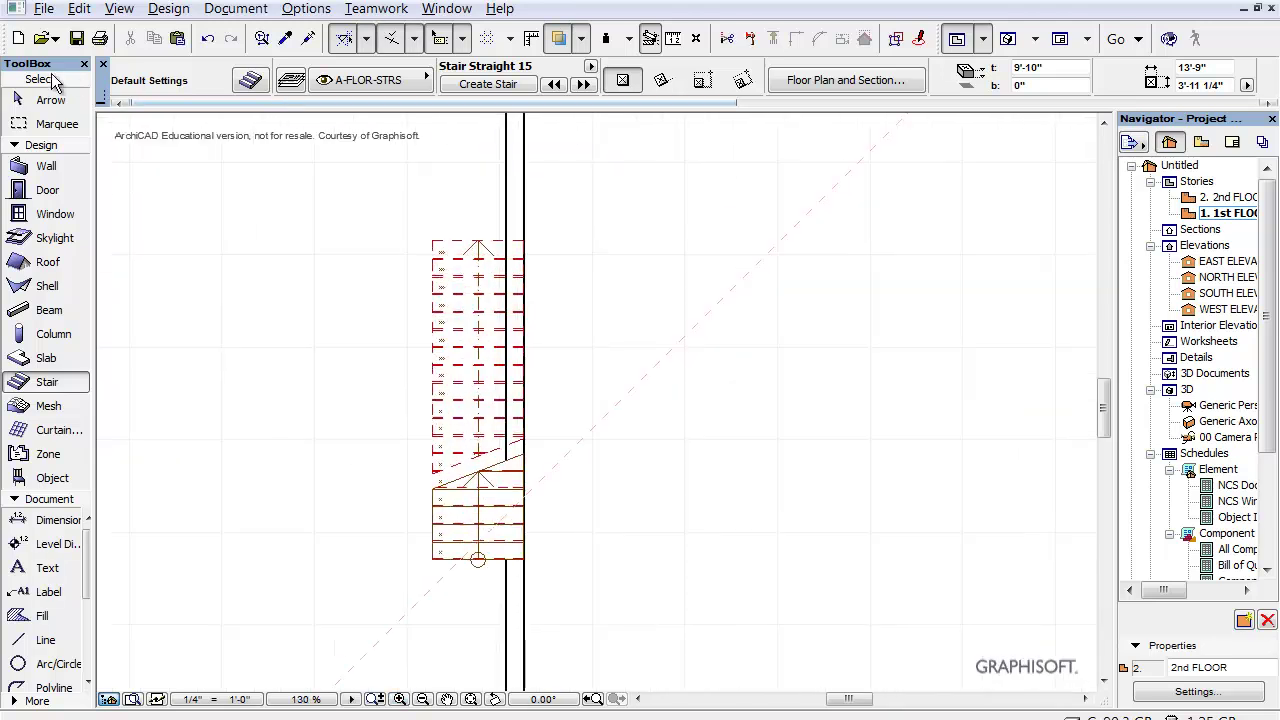
# Move the stair 3'-11 1/4" right to sit just inside the west wall, then deselect it
pyautogui.click(52, 100)
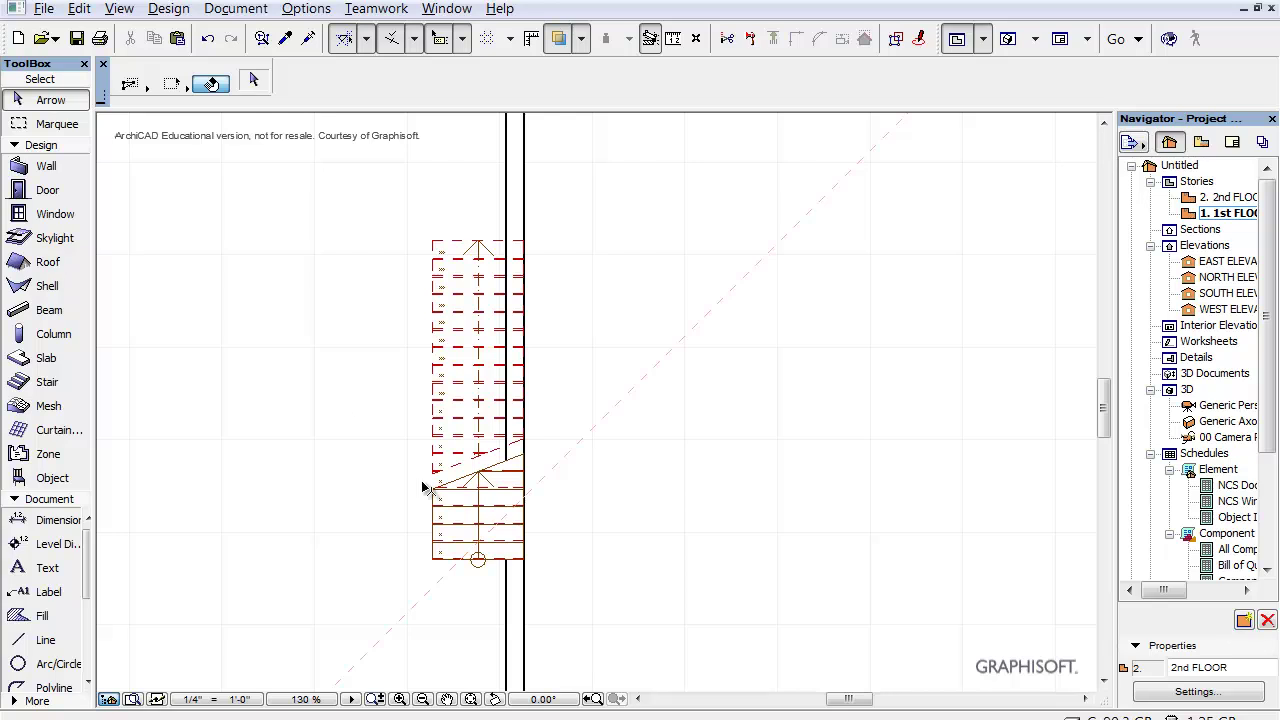
pyautogui.click(465, 524)
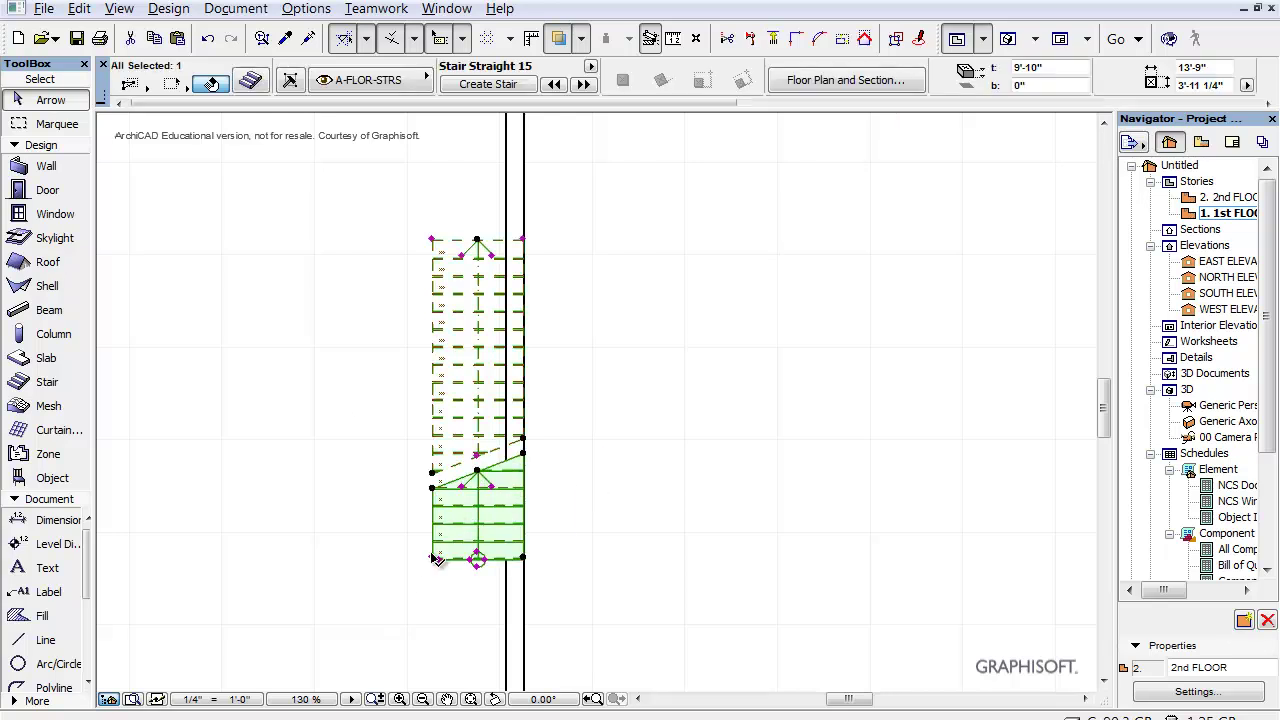
pyautogui.click(434, 557)
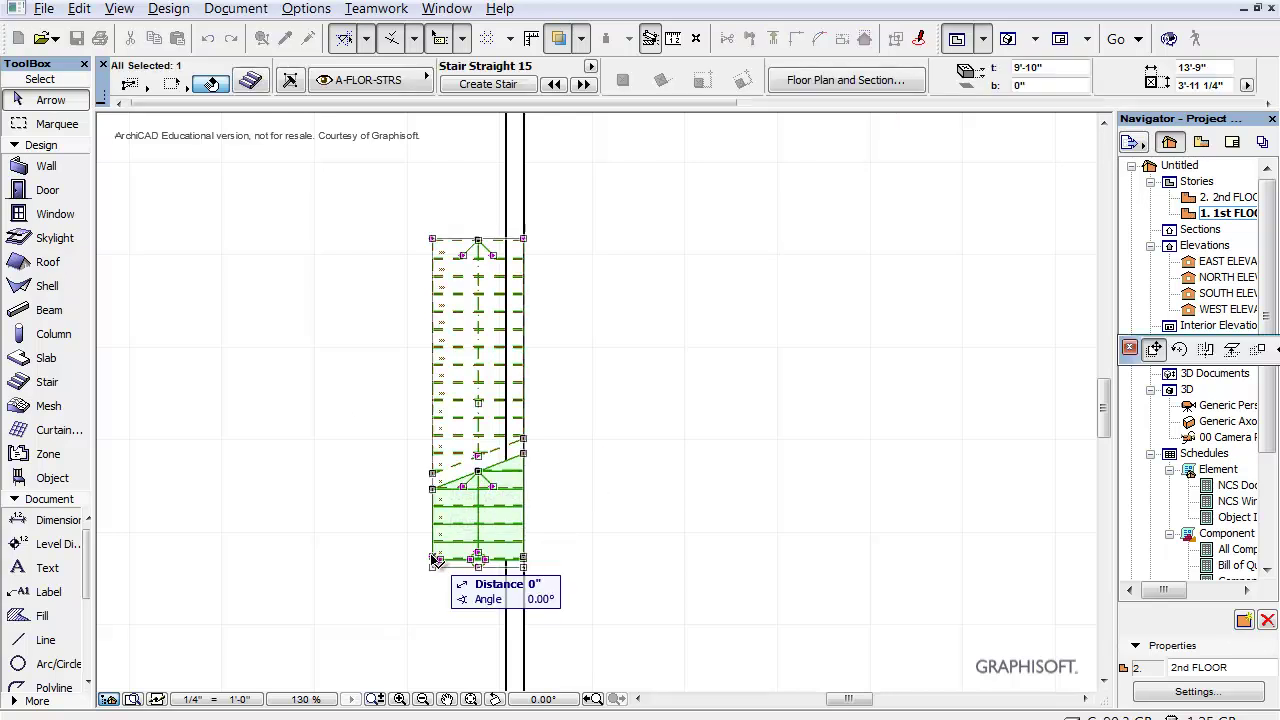
pyautogui.click(526, 562)
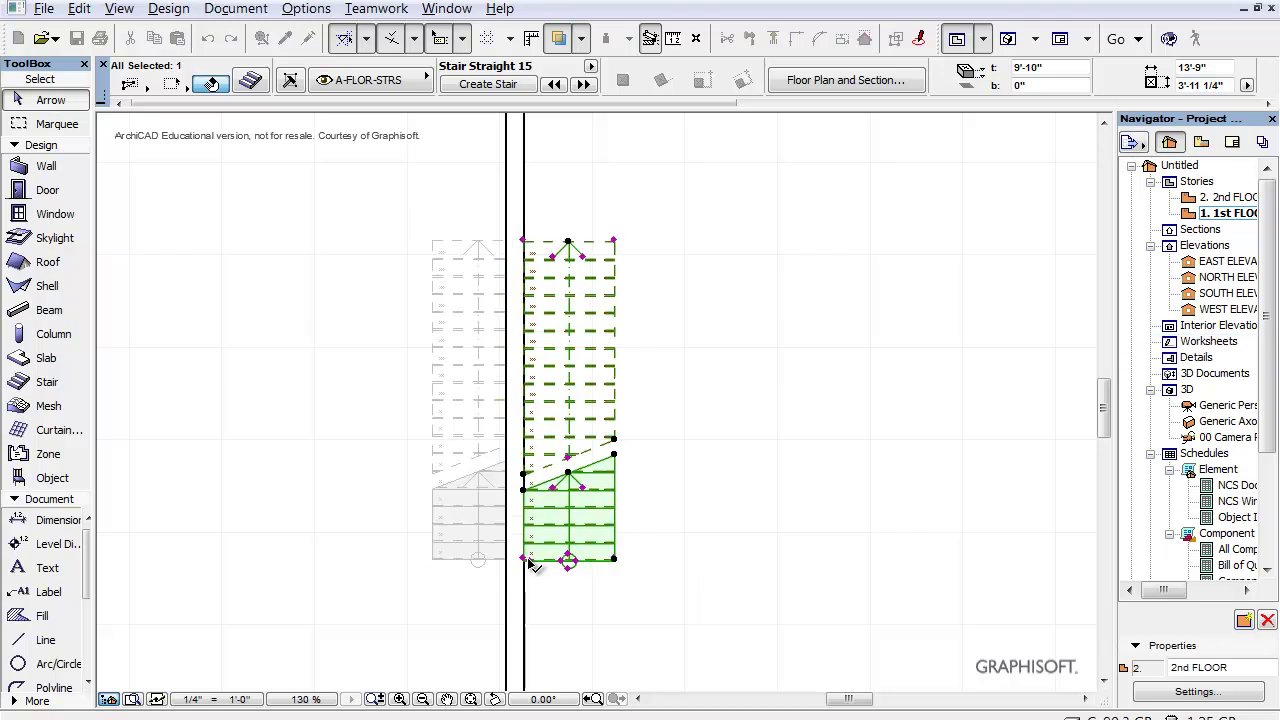
pyautogui.click(287, 424)
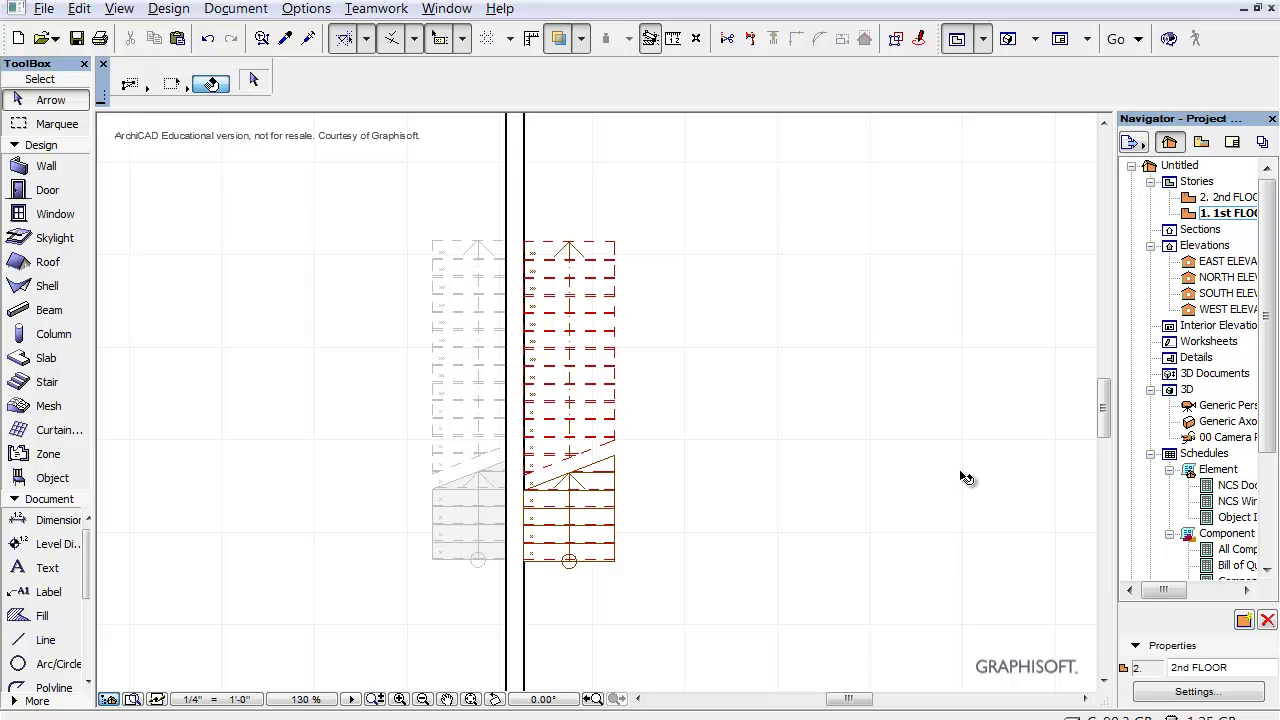
# Orbit the model in Generic Perspective to a corner view, then open the 2nd FLOOR plan
pyautogui.doubleClick(1210, 410)
pyautogui.moveTo(658, 543); pyautogui.dragTo(579, 601)
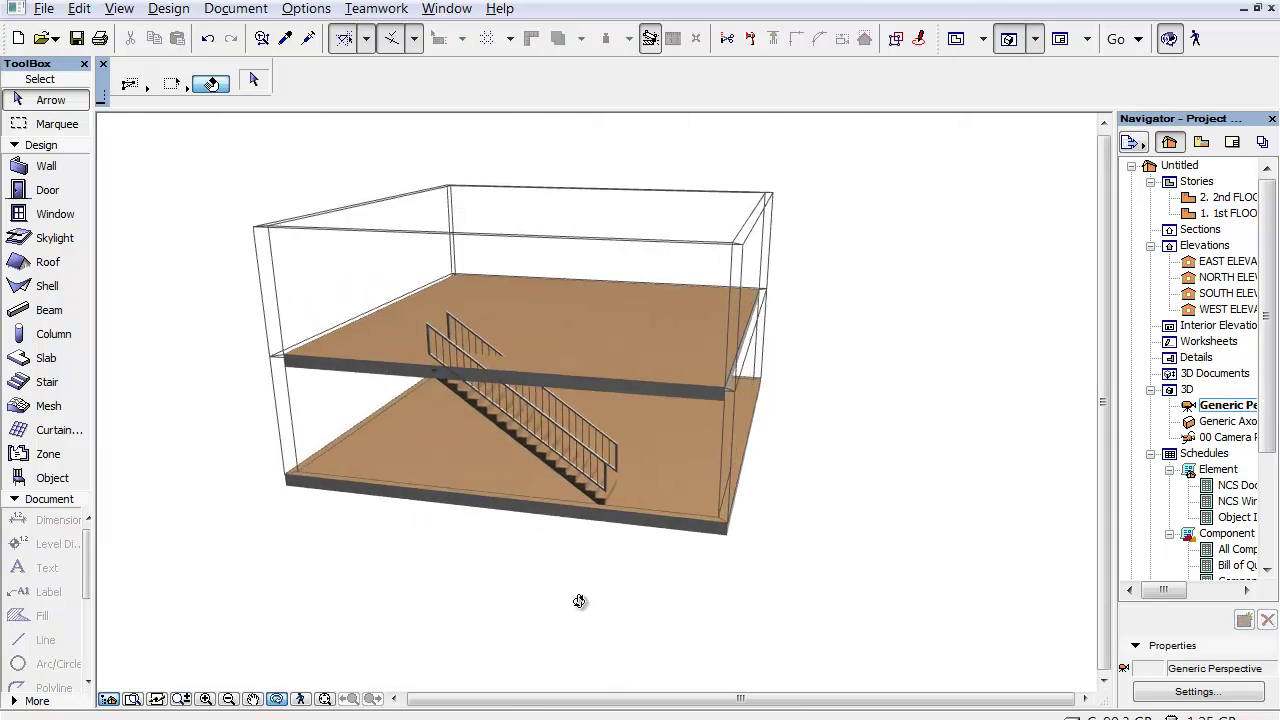
pyautogui.moveTo(1011, 513); pyautogui.dragTo(723, 614)
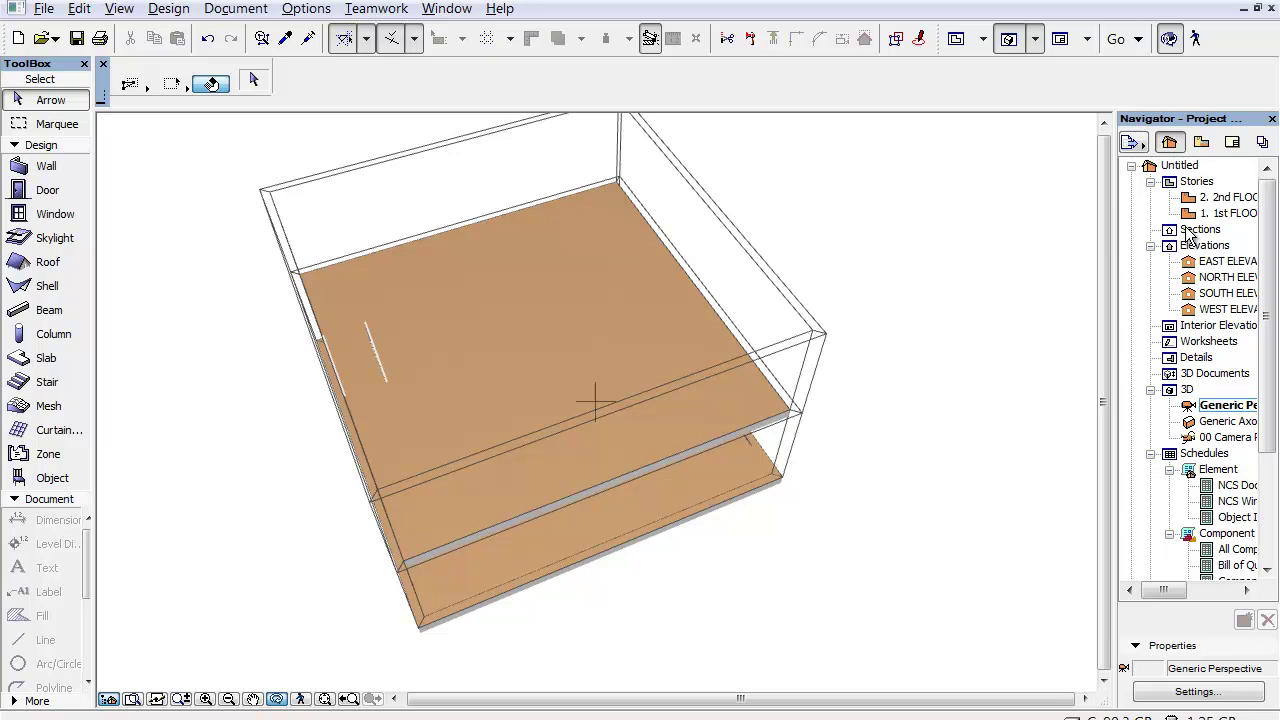
pyautogui.doubleClick(1215, 197)
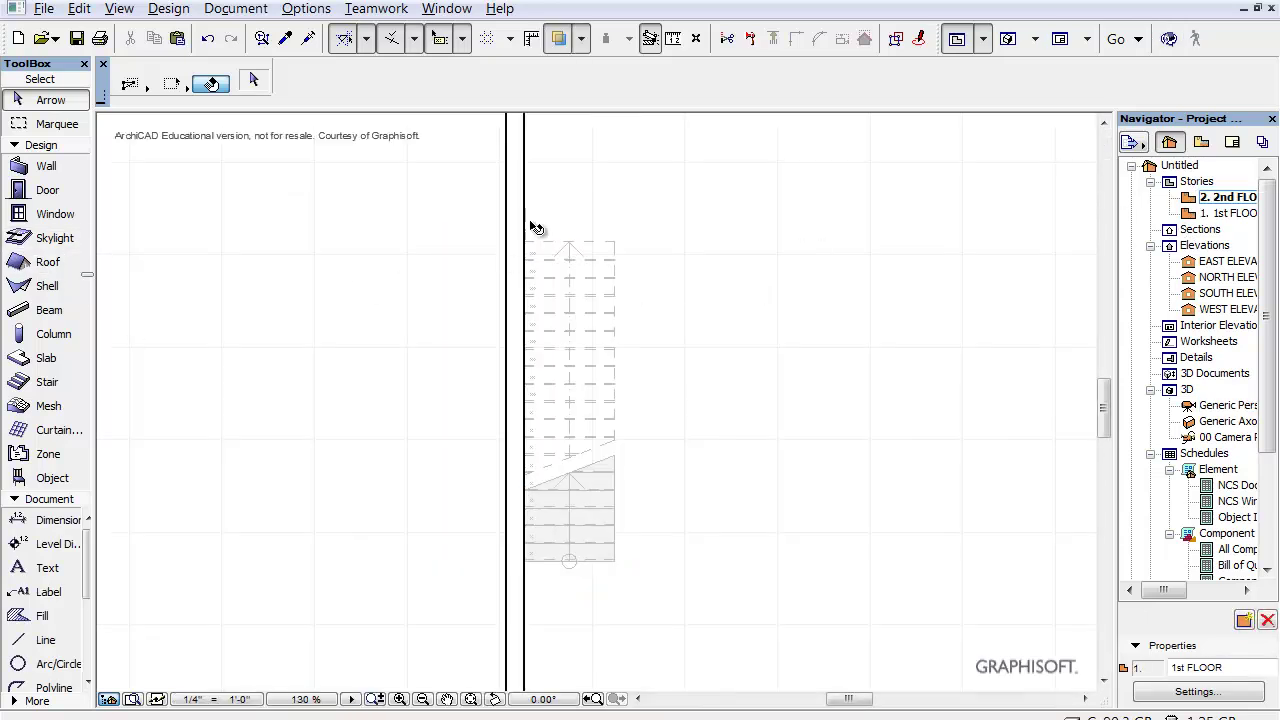
# Subtract a 3'-11 1/4" by 13'-4 25/32" rectangle from the 2nd floor slab over the stair
pyautogui.click(743, 209)
pyautogui.moveTo(1104, 418); pyautogui.dragTo(1106, 372)
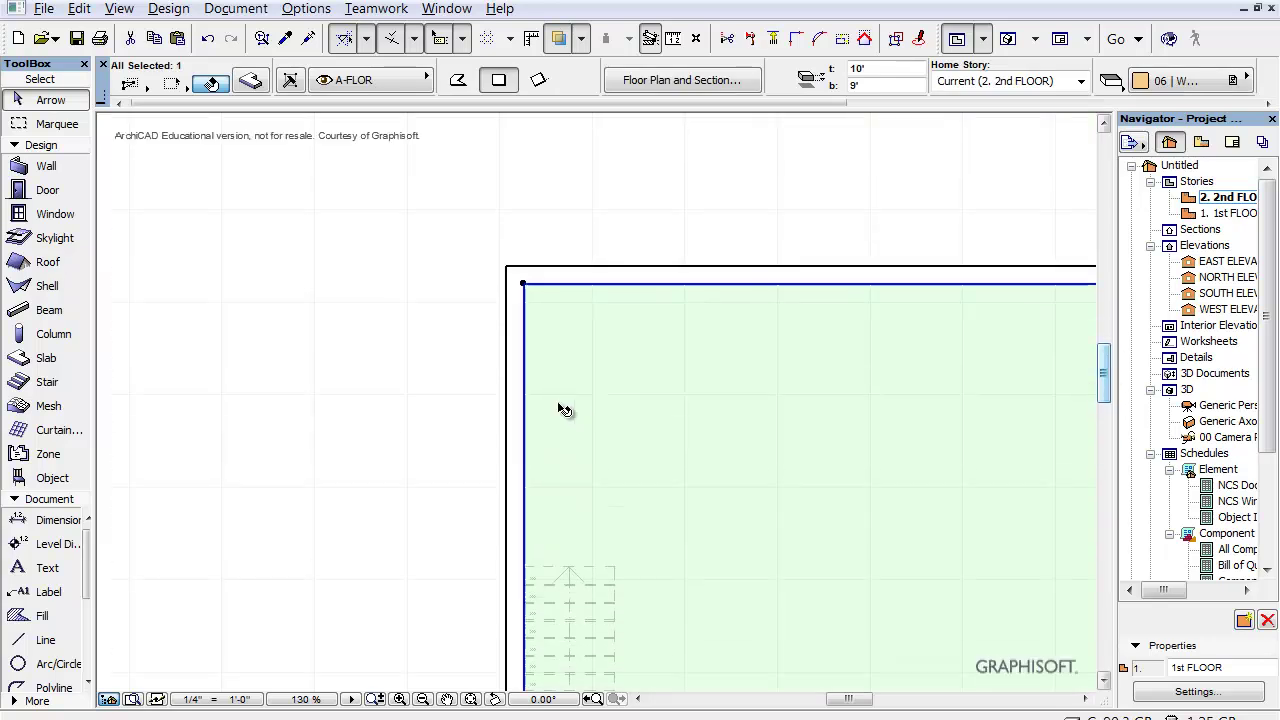
pyautogui.click(525, 286)
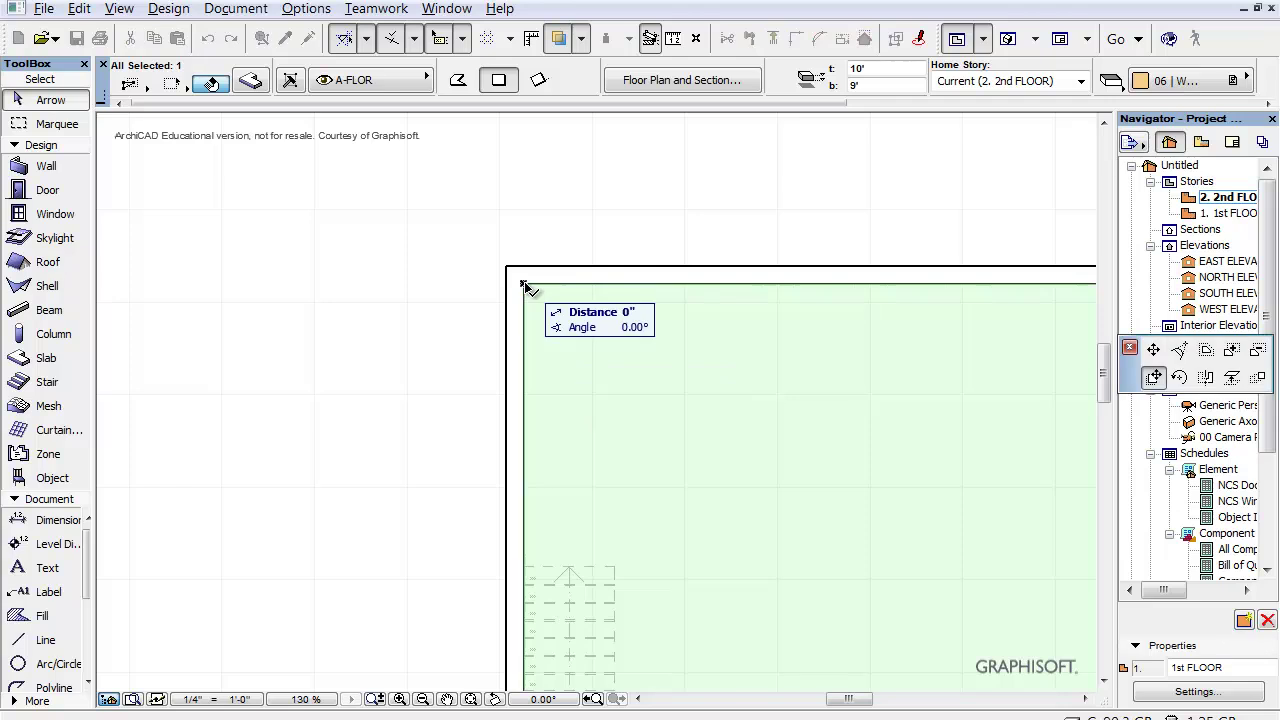
pyautogui.click(1258, 358)
pyautogui.moveTo(1104, 390)
pyautogui.mouseDown()
pyautogui.moveTo(1100, 445)
pyautogui.moveTo(1105, 412)
pyautogui.mouseUp()
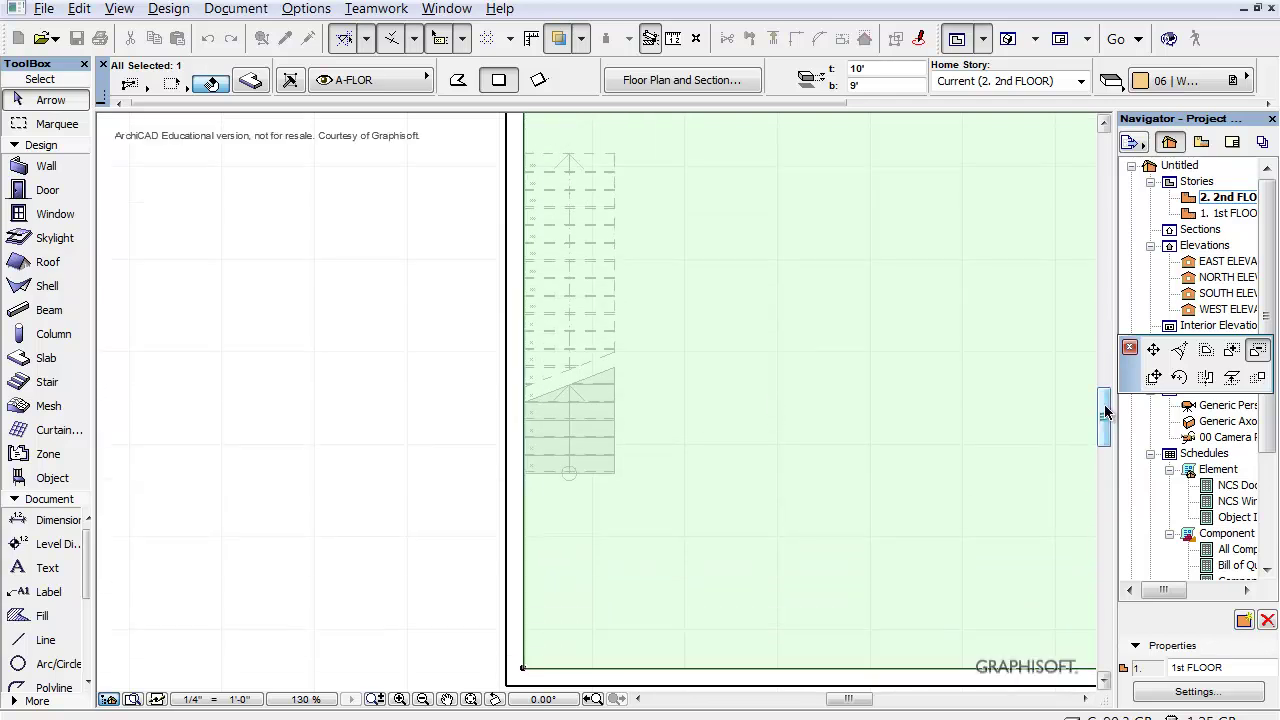
pyautogui.click(524, 471)
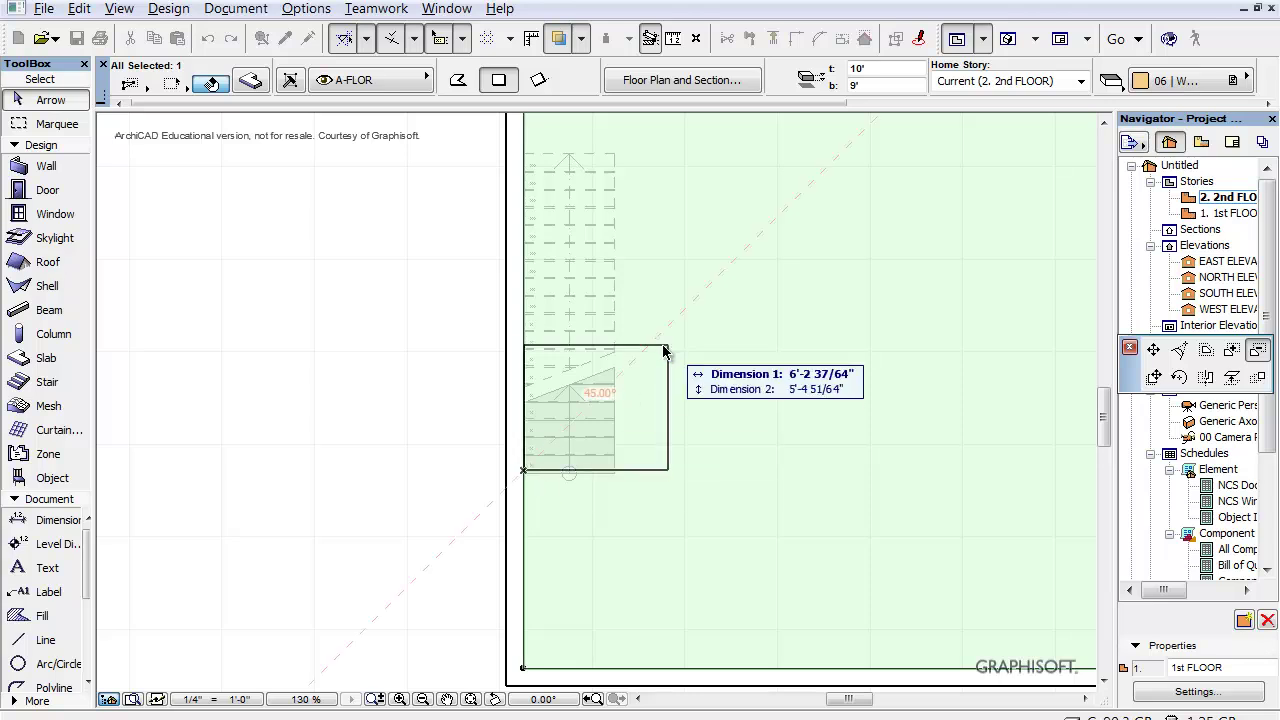
pyautogui.click(616, 152)
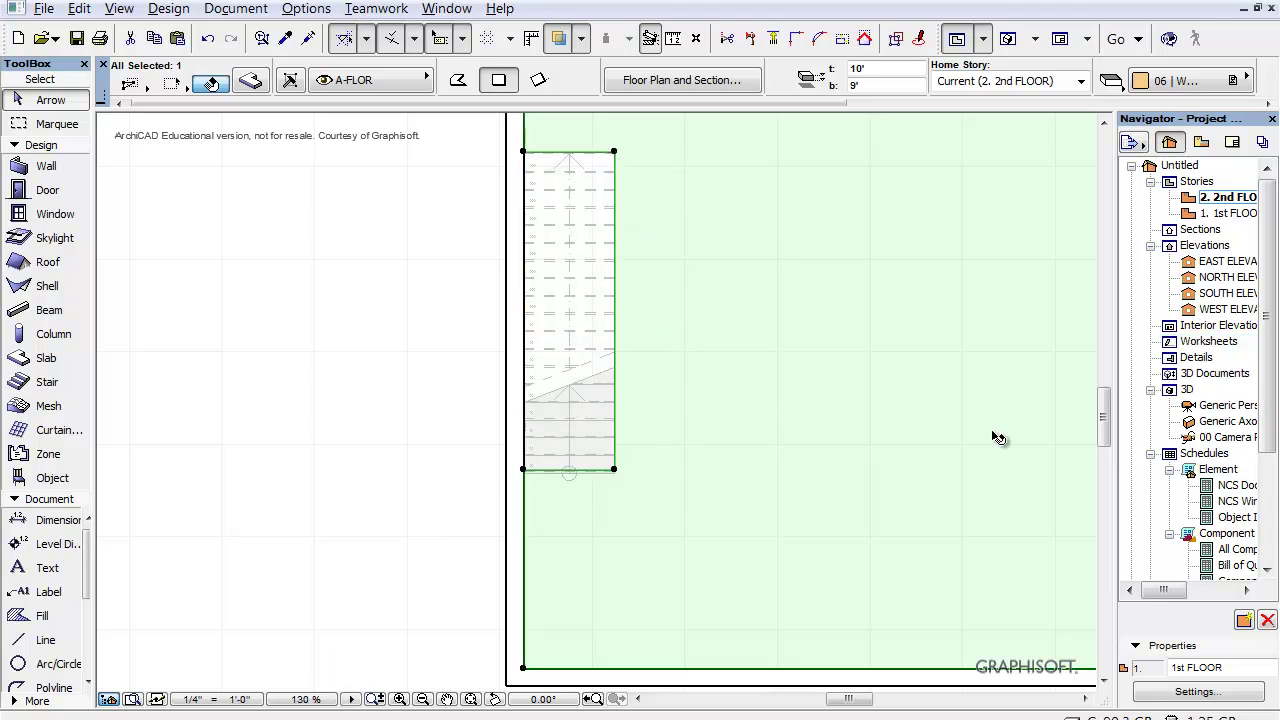
# Inspect the stairwell opening in Generic Perspective, then return to the 1st FLOOR plan
pyautogui.doubleClick(1218, 406)
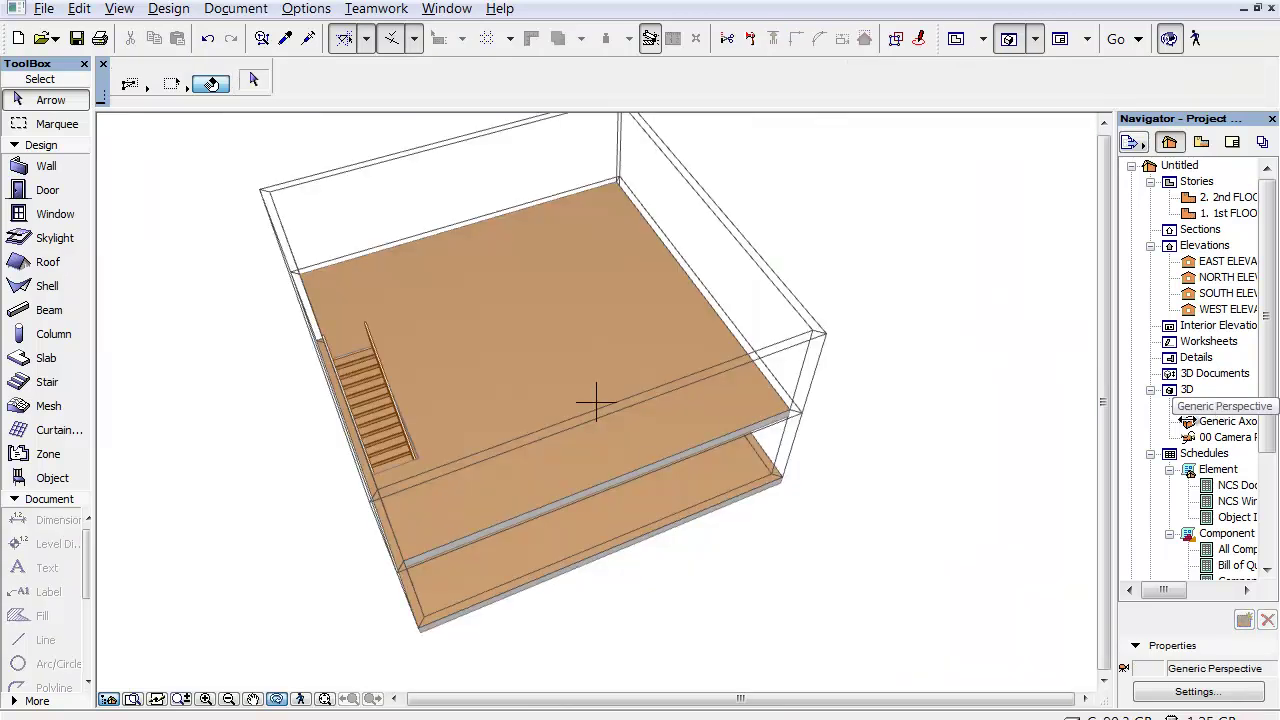
pyautogui.keyDown('shift'); pyautogui.moveTo(660, 641); pyautogui.dragTo(661, 531, button='middle'); pyautogui.keyUp('shift')
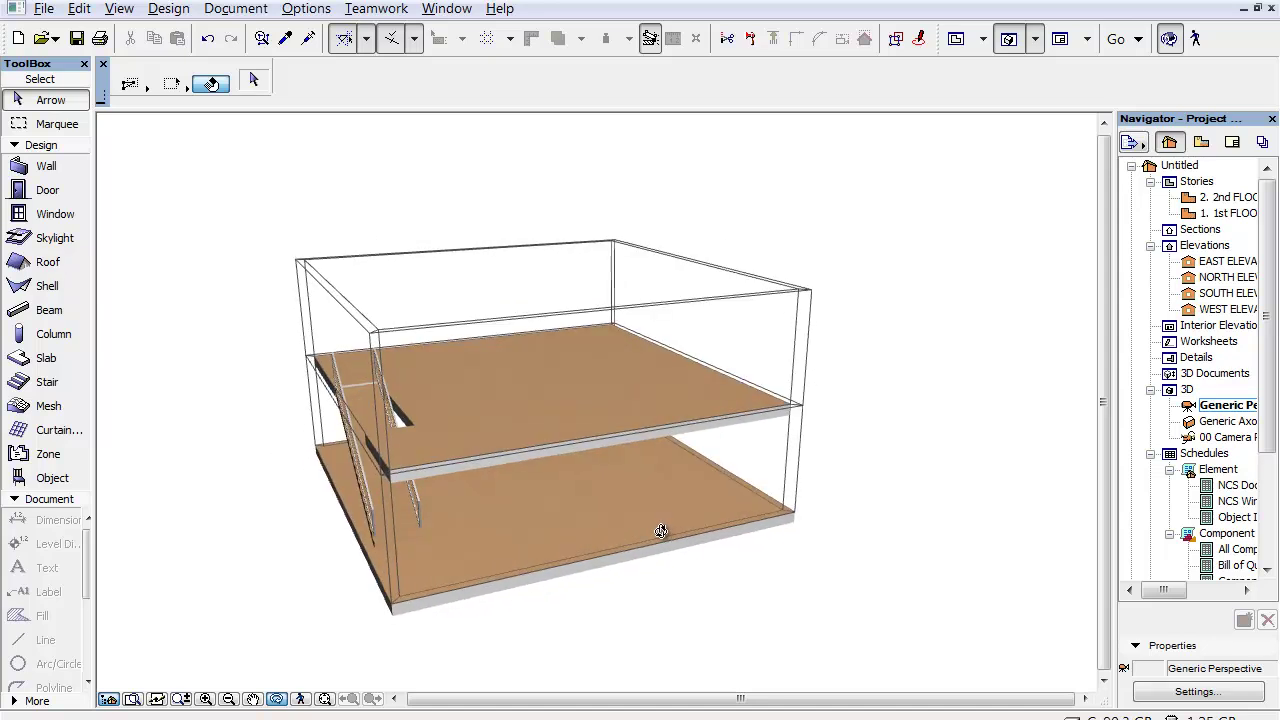
pyautogui.doubleClick(1193, 214)
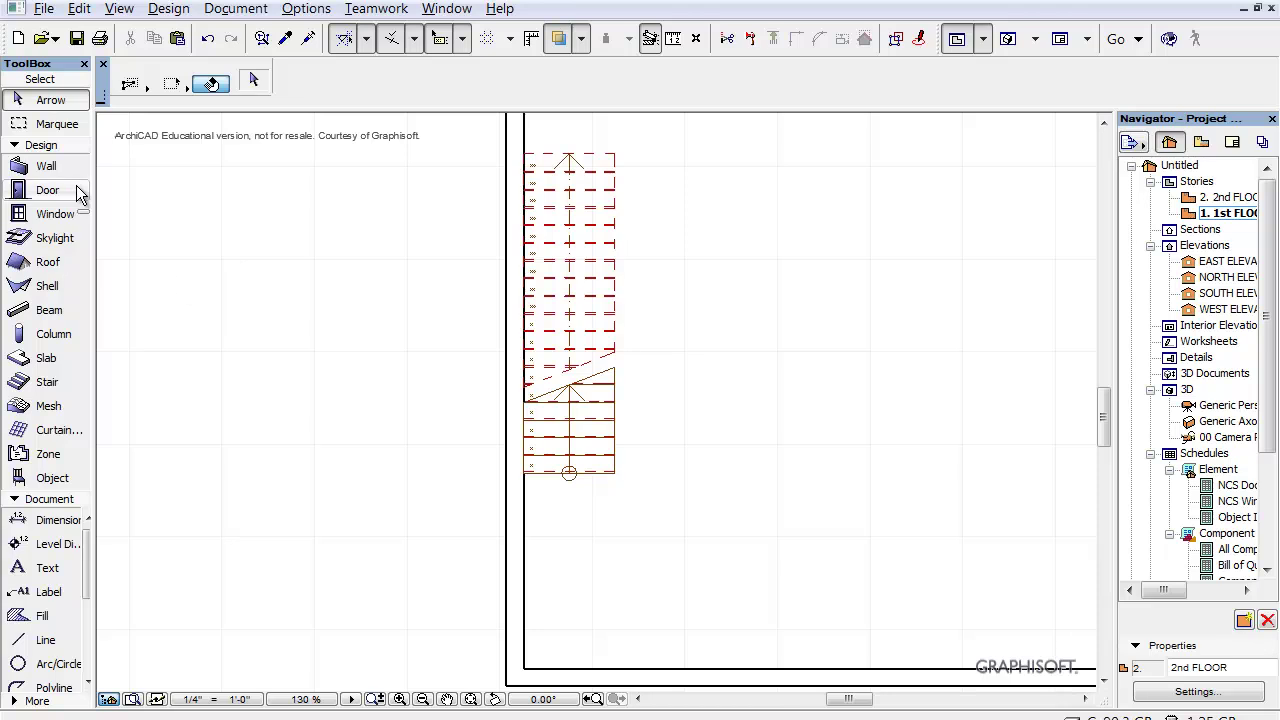
# Draw a marquee around the stair and show only that area in 3D with F5
pyautogui.click(56, 128)
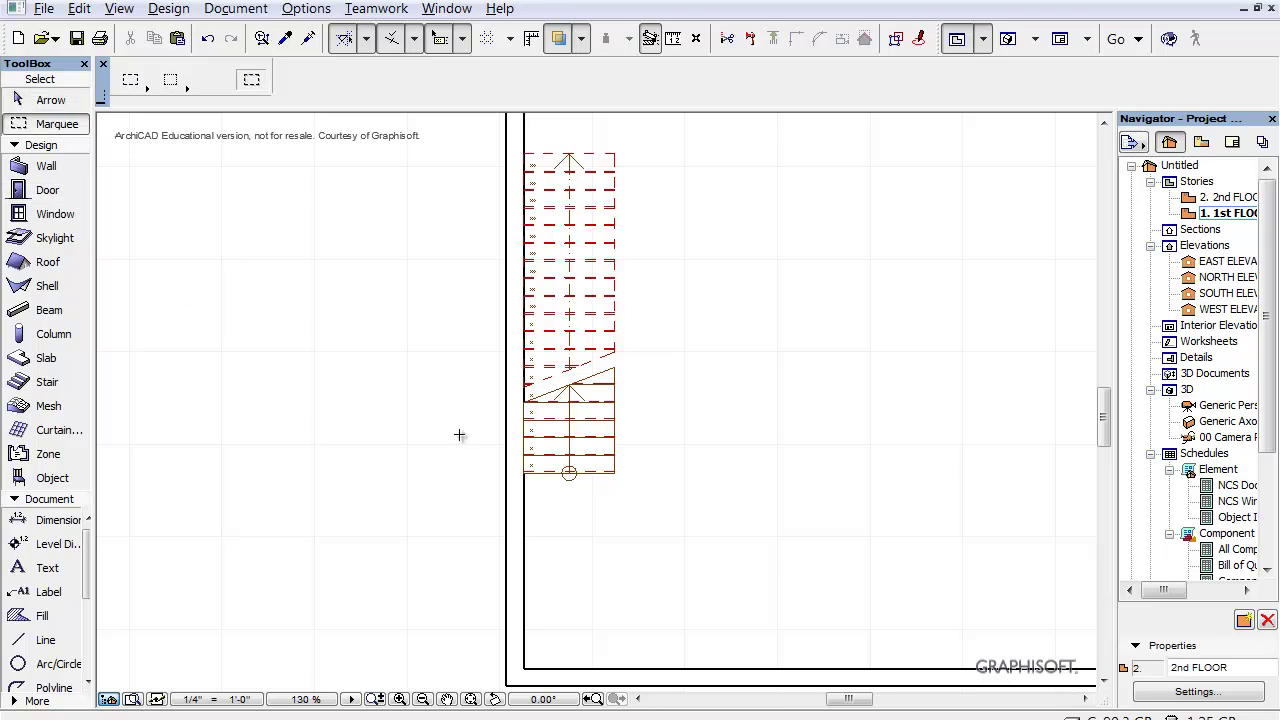
pyautogui.click(443, 545)
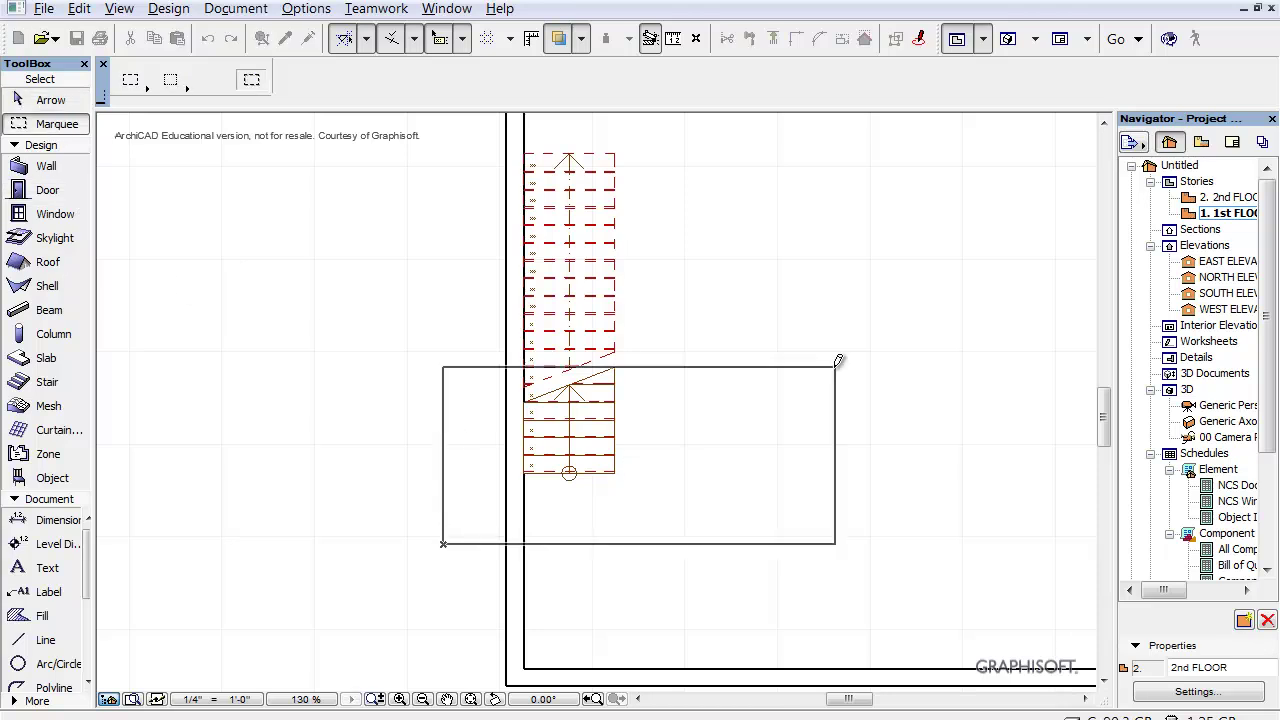
pyautogui.click(948, 133)
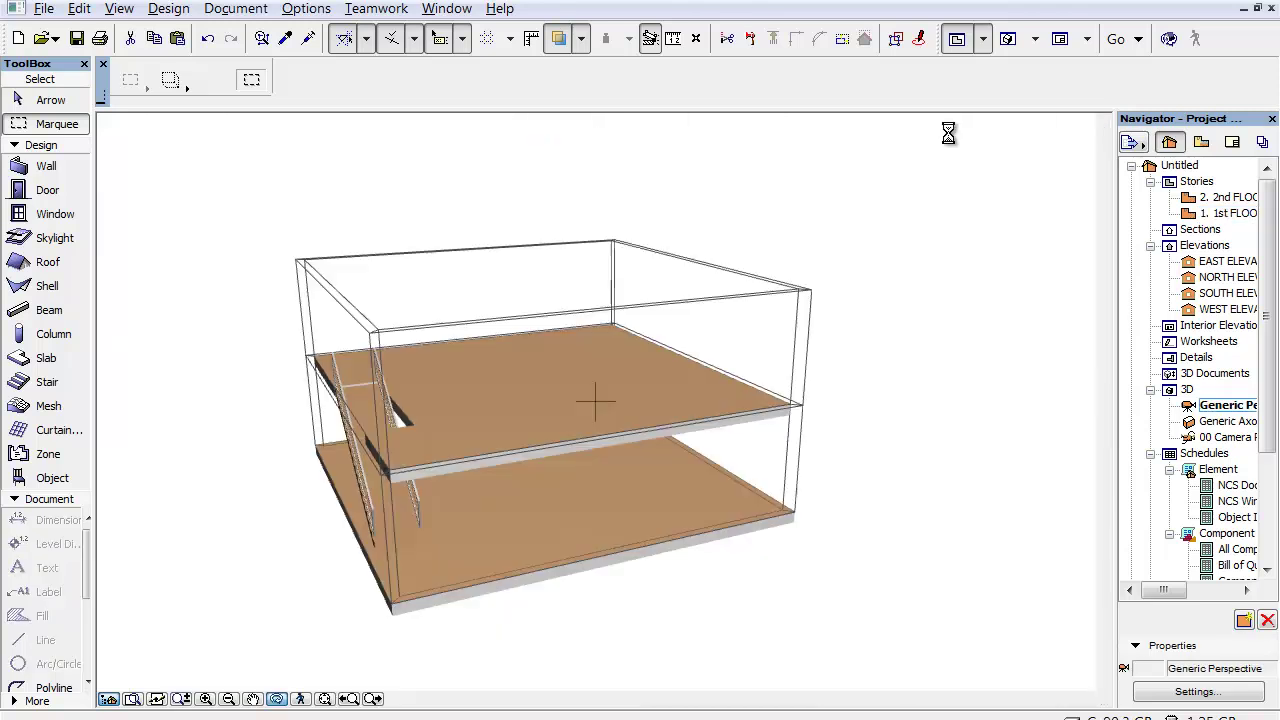
pyautogui.press('F5')
# Orbit the marquee-limited stair model to view its side, then return to 1st FLOOR
pyautogui.moveTo(500, 580); pyautogui.dragTo(337, 569)
pyautogui.moveTo(551, 580); pyautogui.dragTo(329, 583)
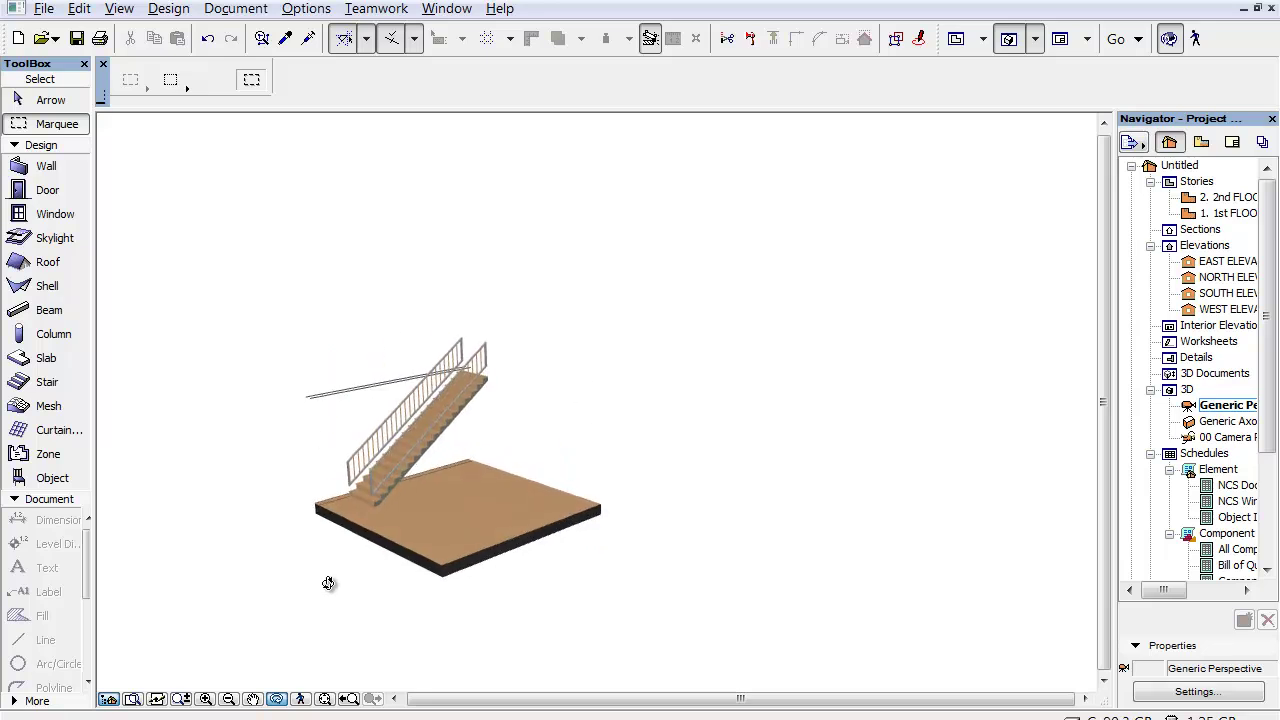
pyautogui.moveTo(478, 600); pyautogui.dragTo(395, 600)
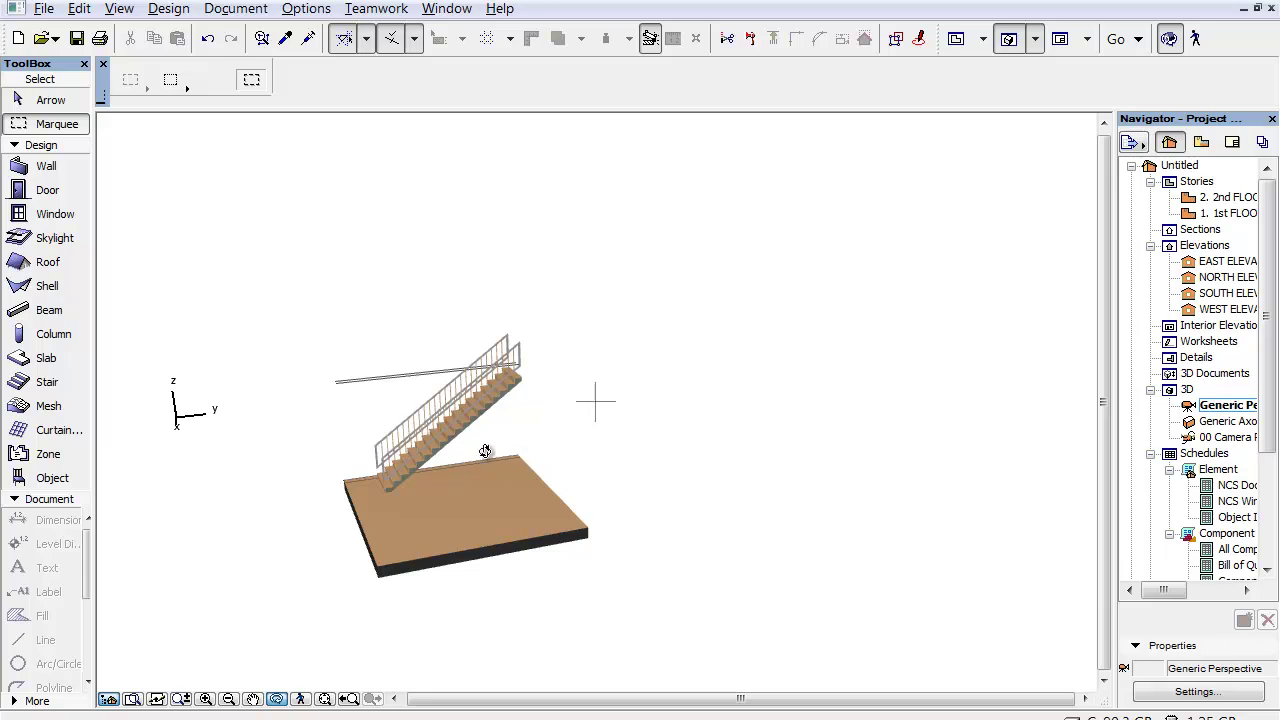
pyautogui.moveTo(486, 471); pyautogui.dragTo(522, 470)
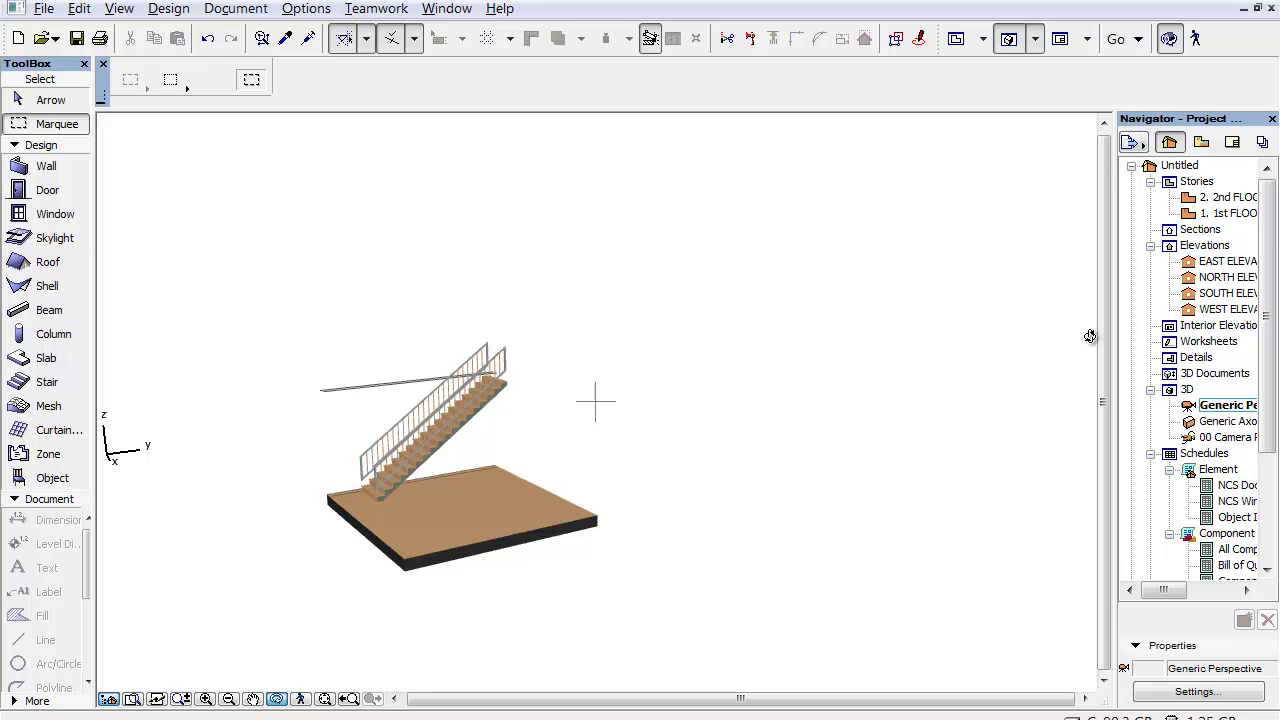
pyautogui.doubleClick(1190, 220)
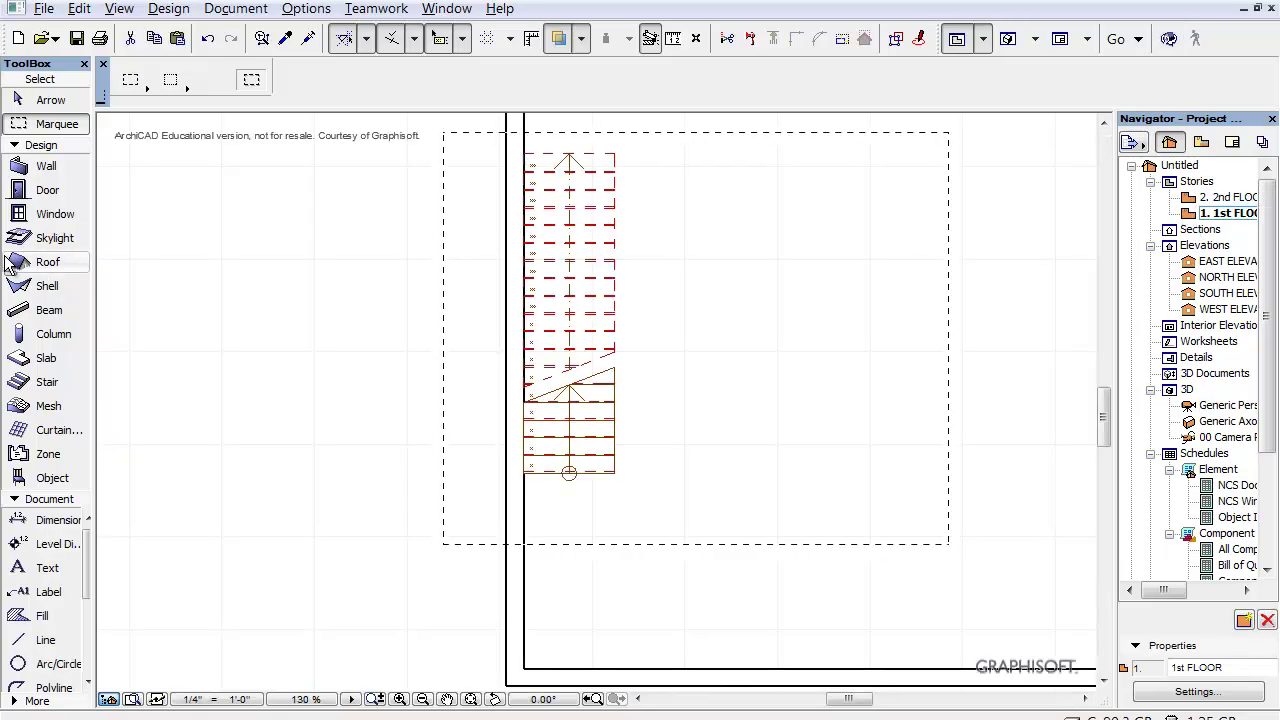
# Set the Roof tool's default height to Project Zero to 0'
pyautogui.click(48, 264)
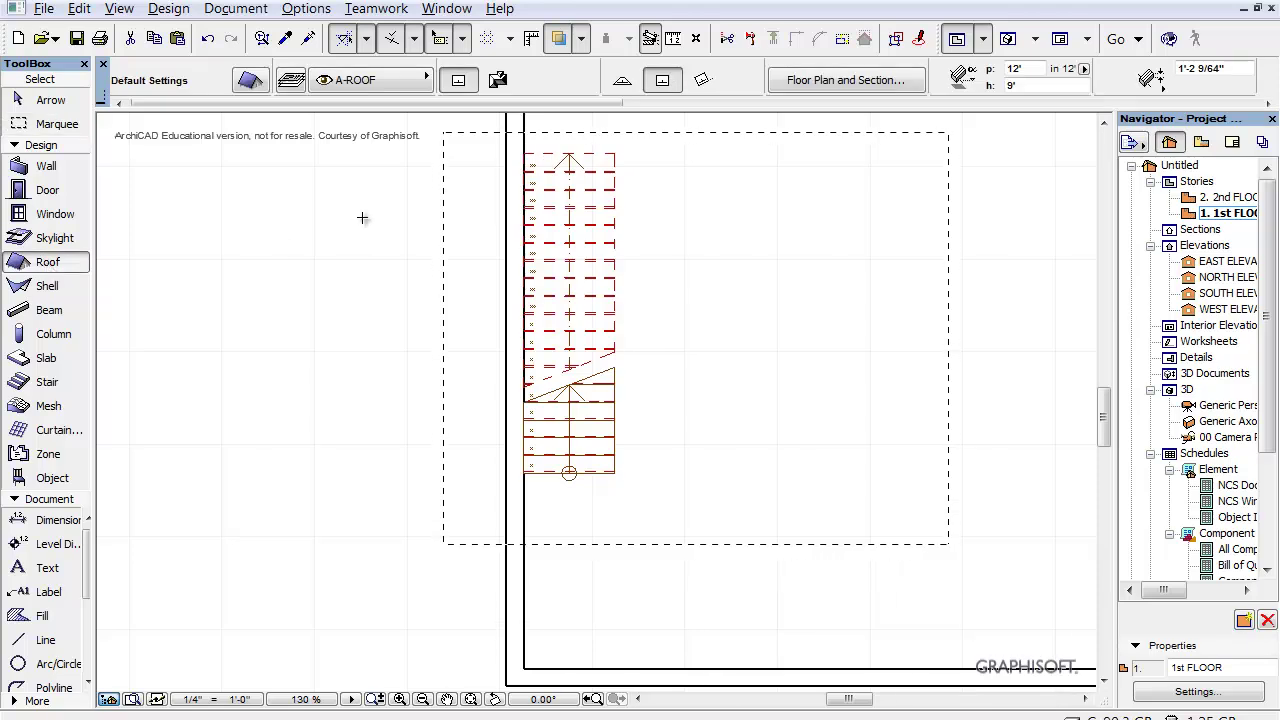
pyautogui.doubleClick(72, 258)
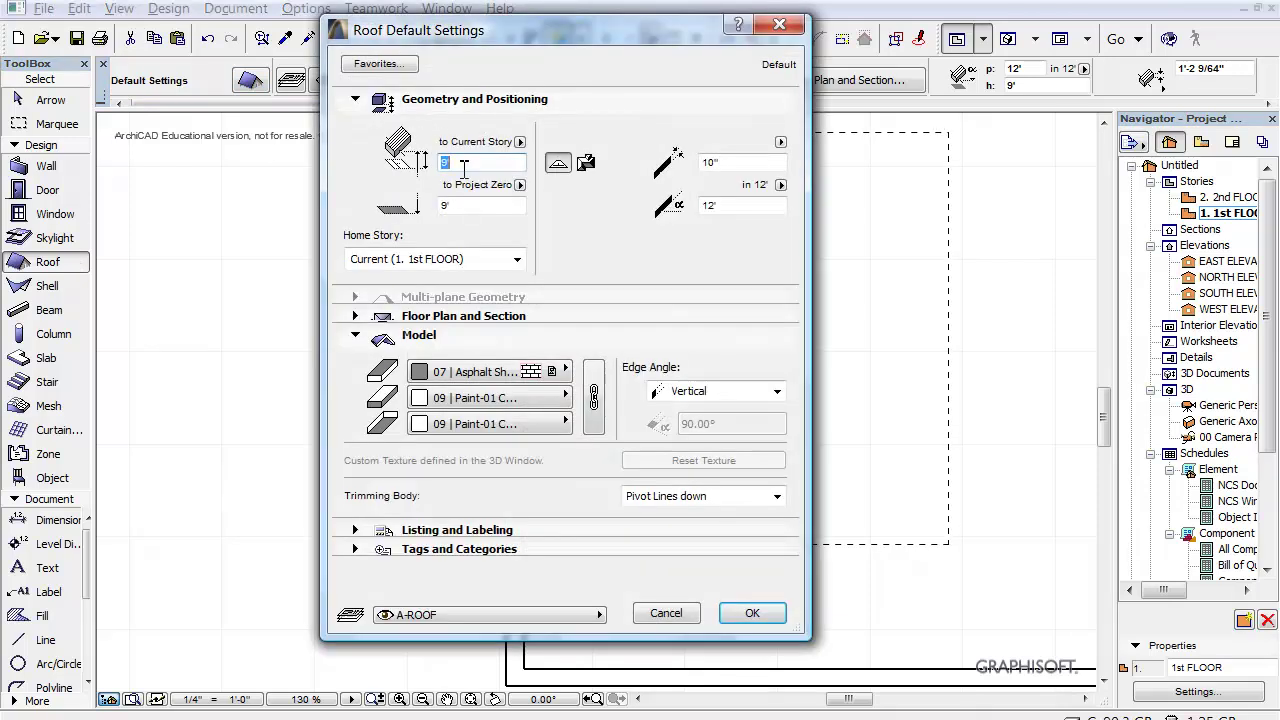
pyautogui.click(467, 206)
pyautogui.write("0'")
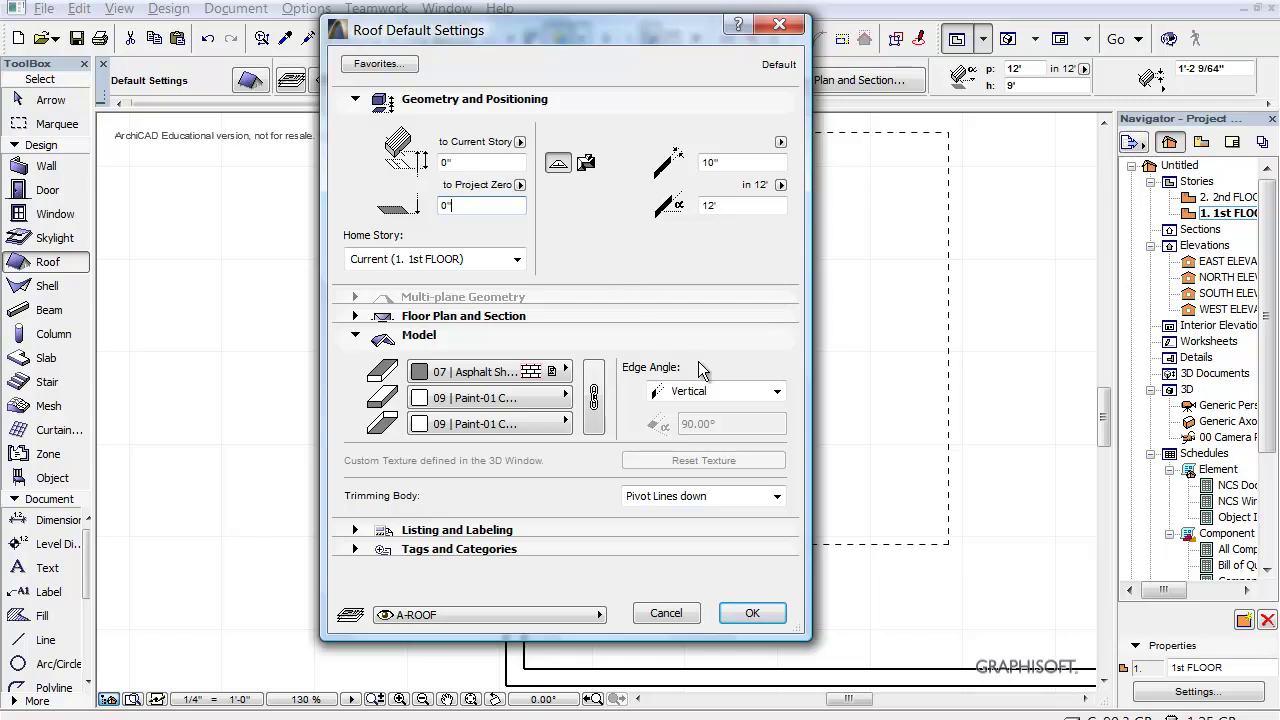
pyautogui.click(745, 622)
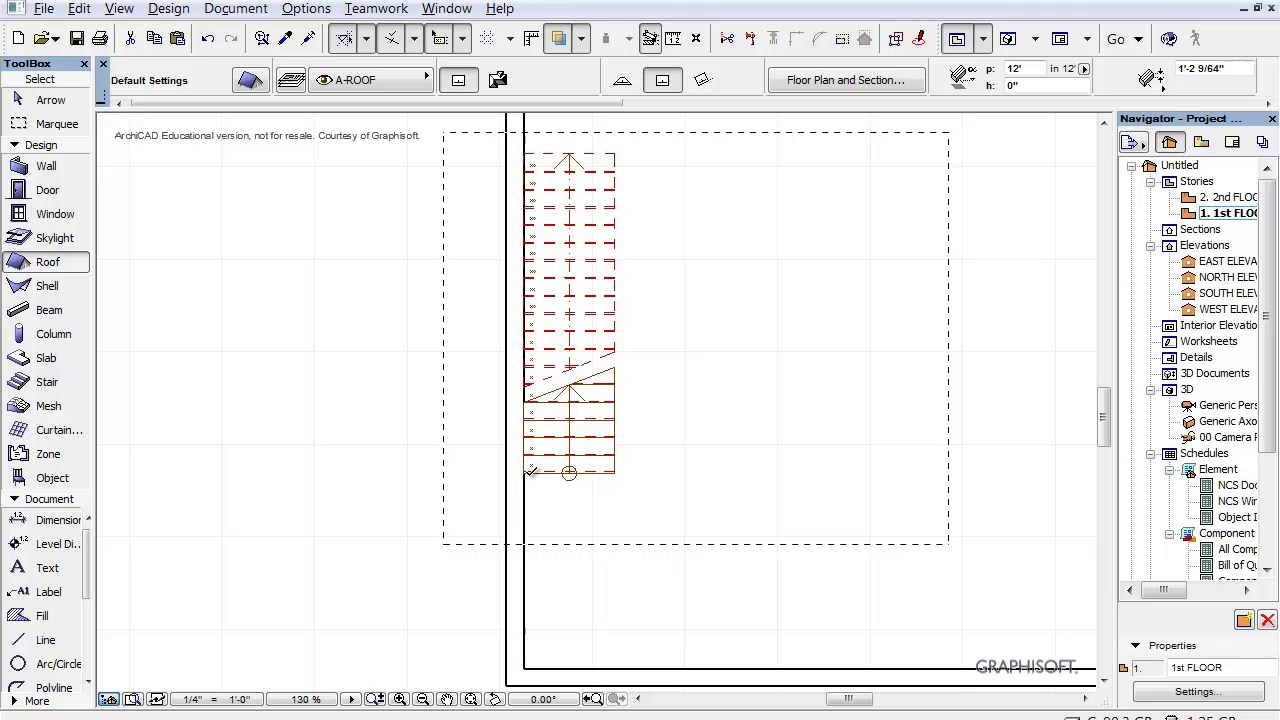
# Draw a single-plane roof, pivoting on the stair's bottom edge, about 3'-11 1/4" by 13'-10 1/2"
pyautogui.click(524, 471)
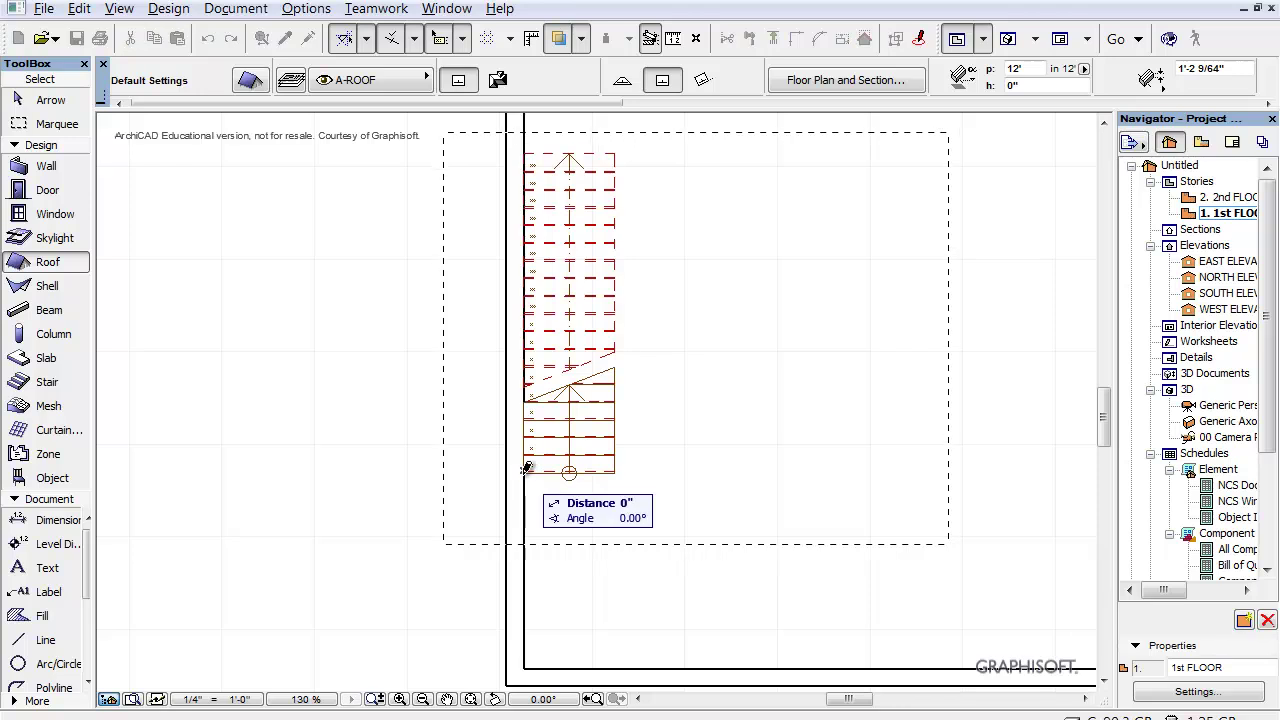
pyautogui.click(619, 462)
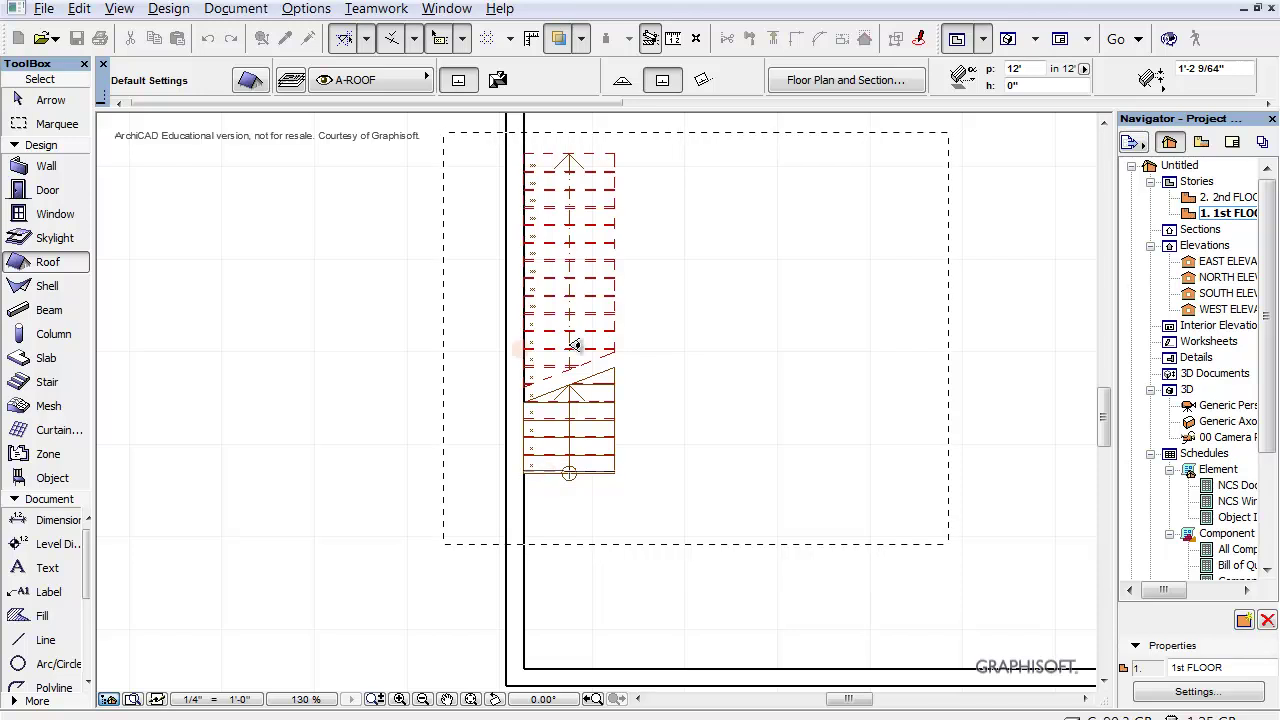
pyautogui.click(525, 471)
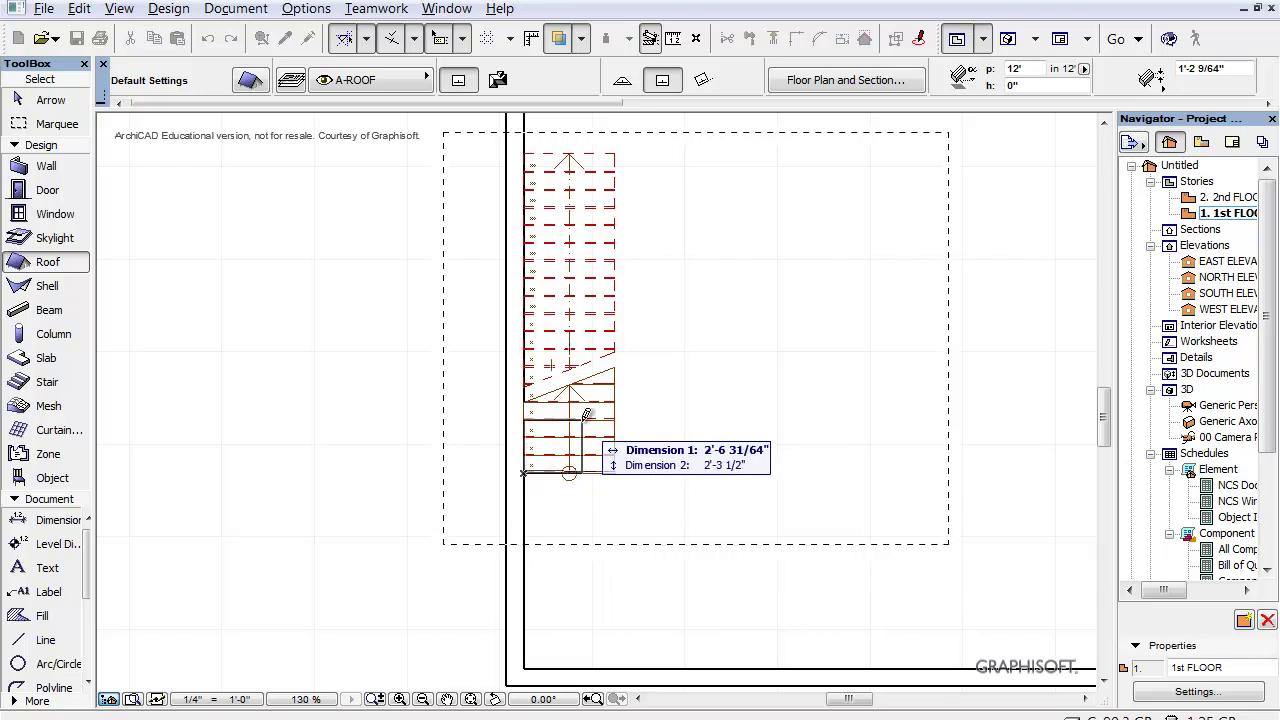
pyautogui.click(616, 147)
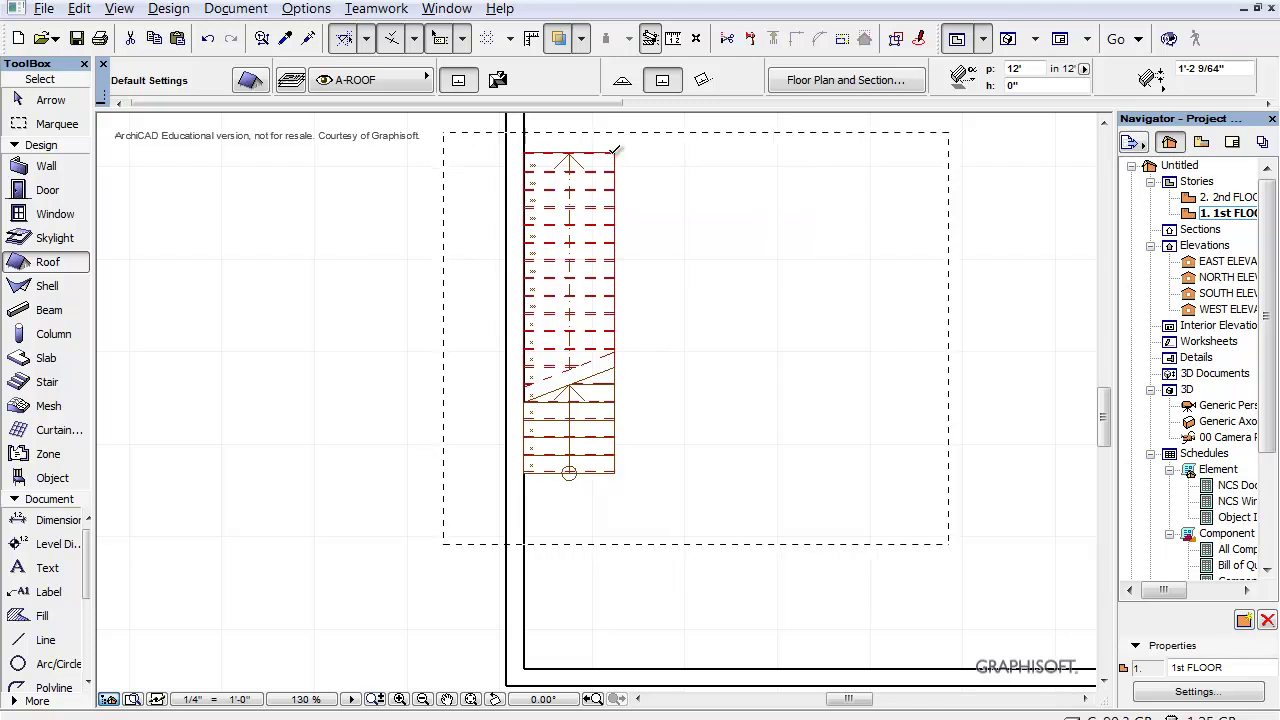
# In the 3D perspective, lower the roof slab by entering 8'-6" in the Info Box
pyautogui.doubleClick(1220, 406)
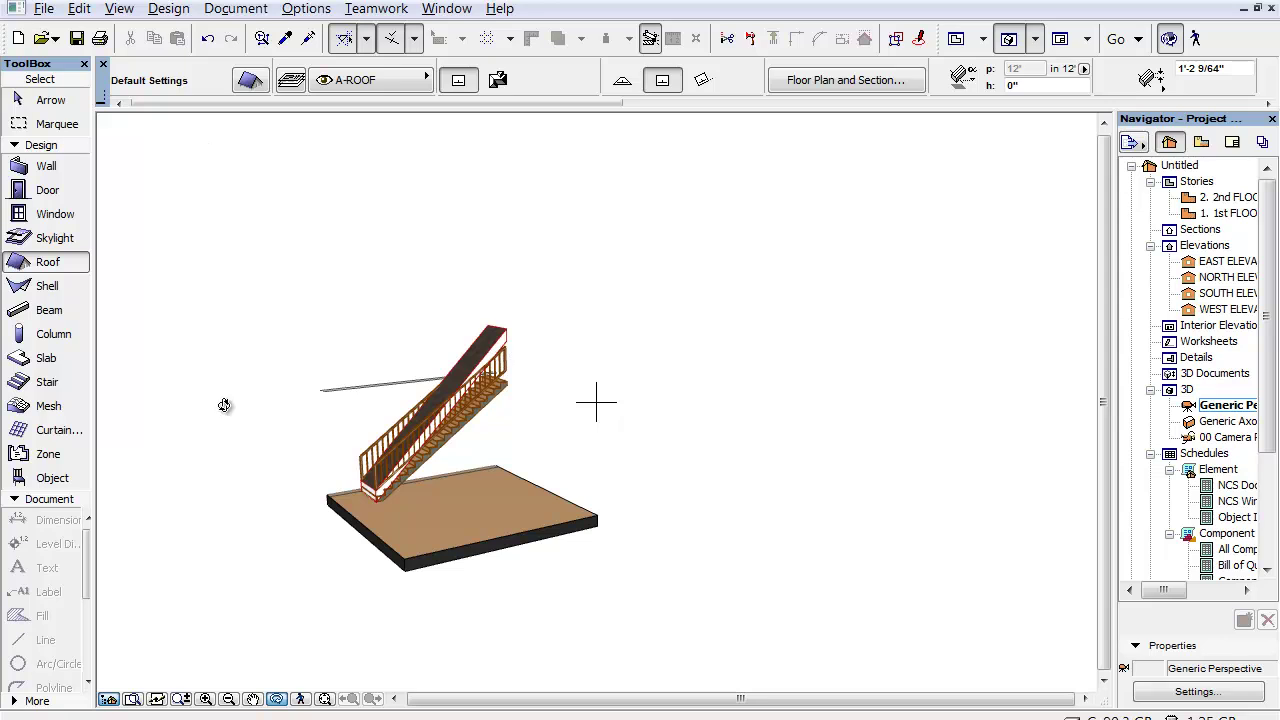
pyautogui.click(206, 698)
pyautogui.moveTo(316, 526); pyautogui.dragTo(540, 328)
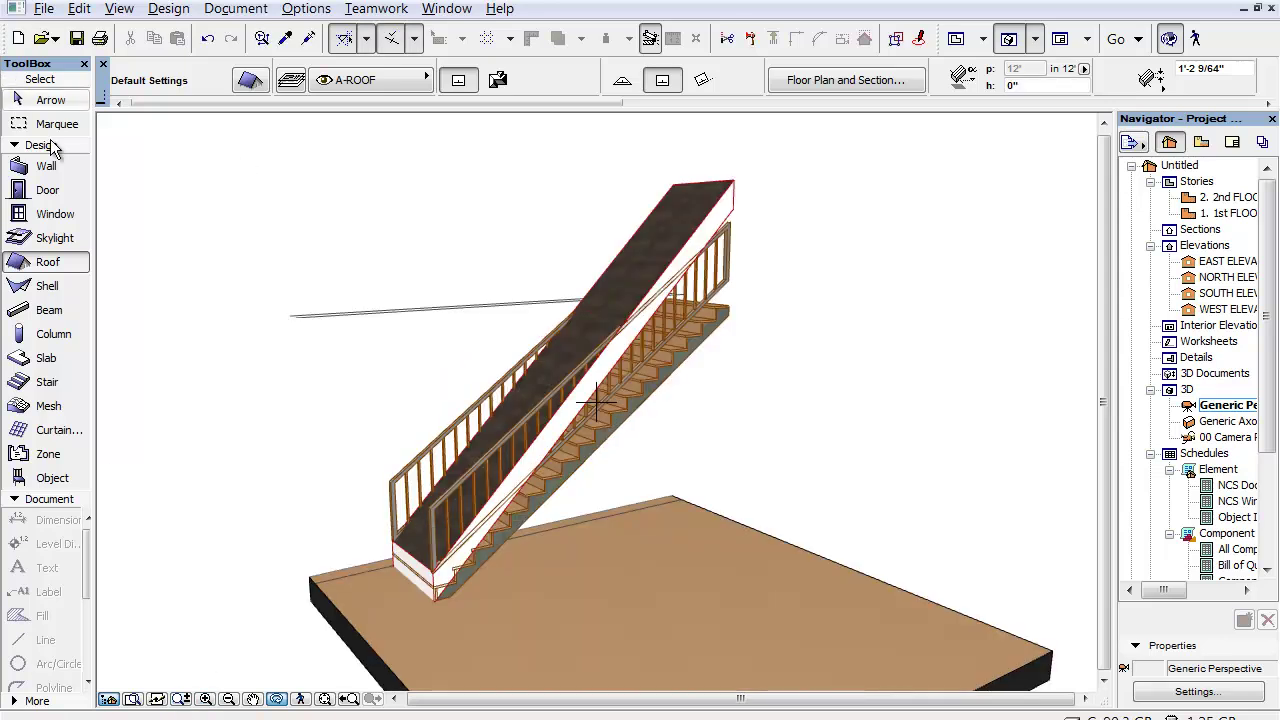
pyautogui.click(56, 104)
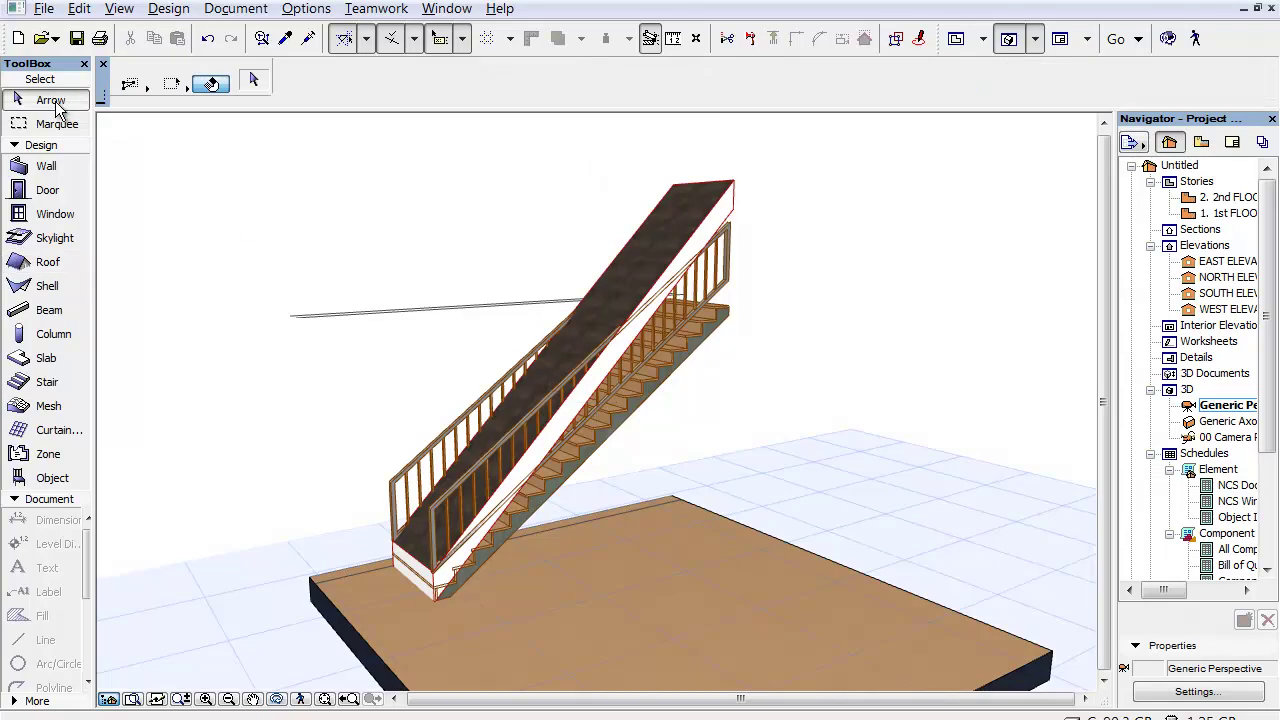
pyautogui.click(729, 209)
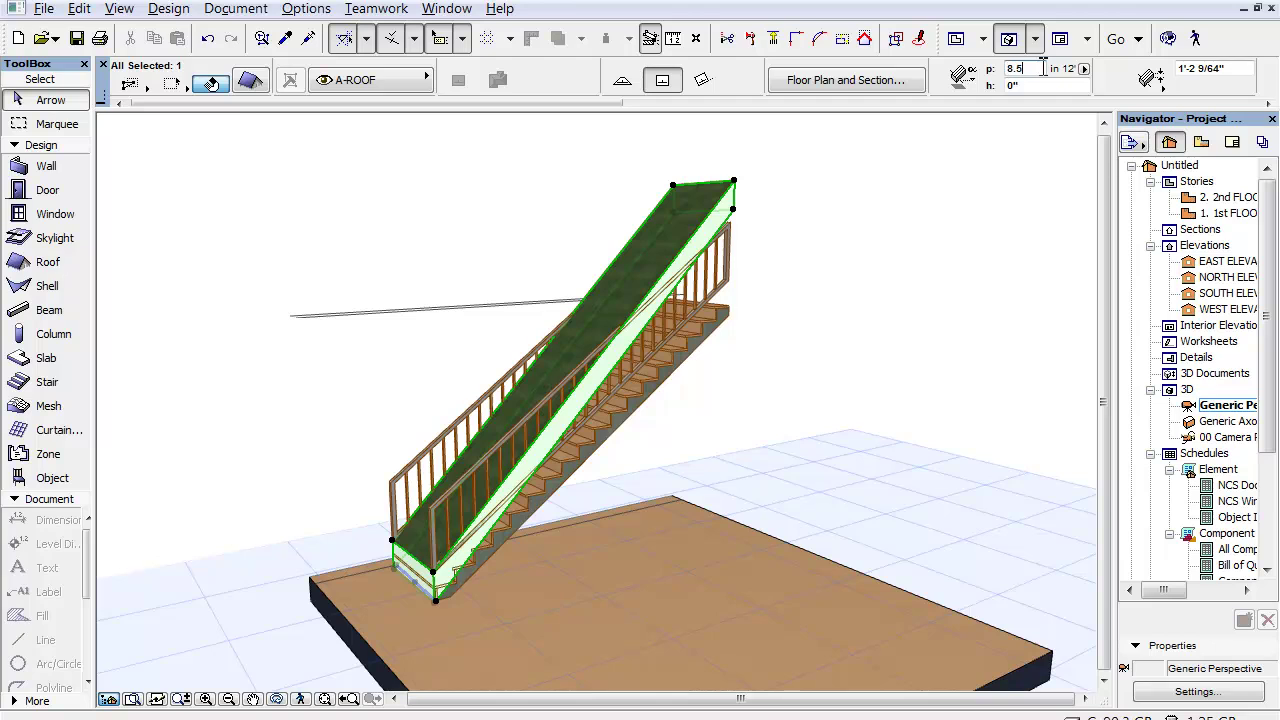
pyautogui.write('8.5')
pyautogui.press('Return')
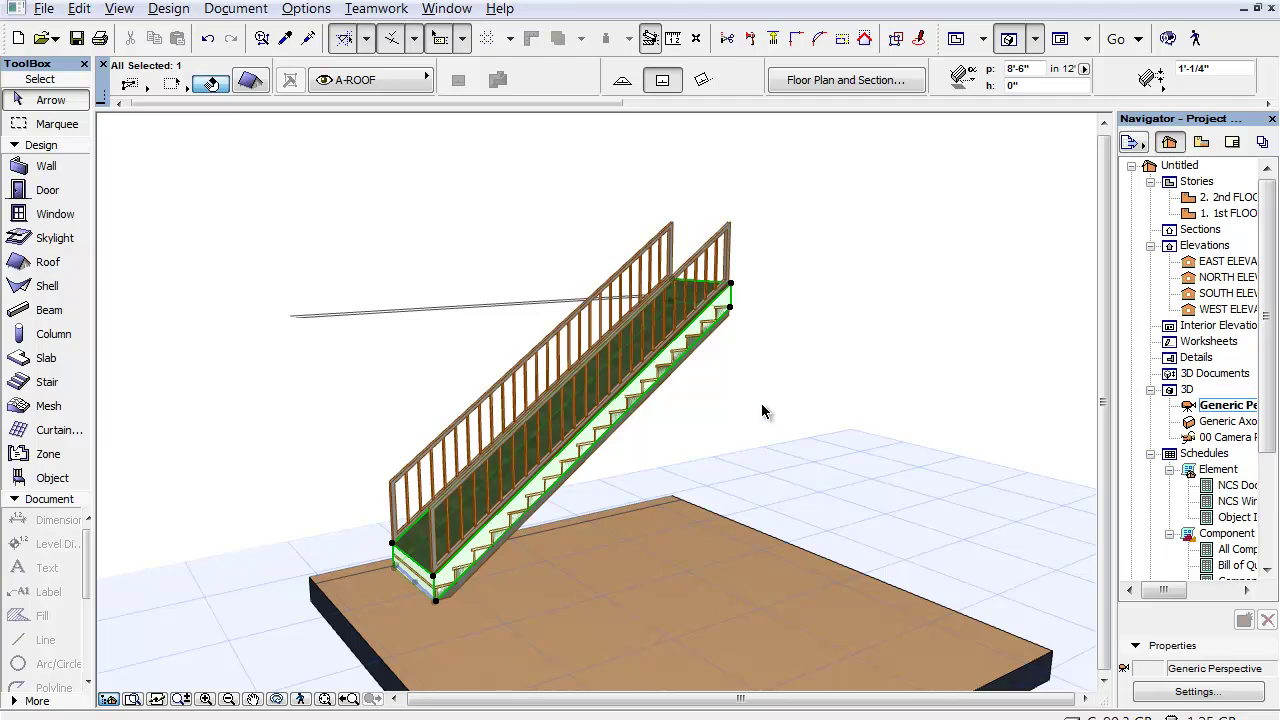
# Offset the roof's edge outward so it extends well beyond the stair
pyautogui.click(715, 308)
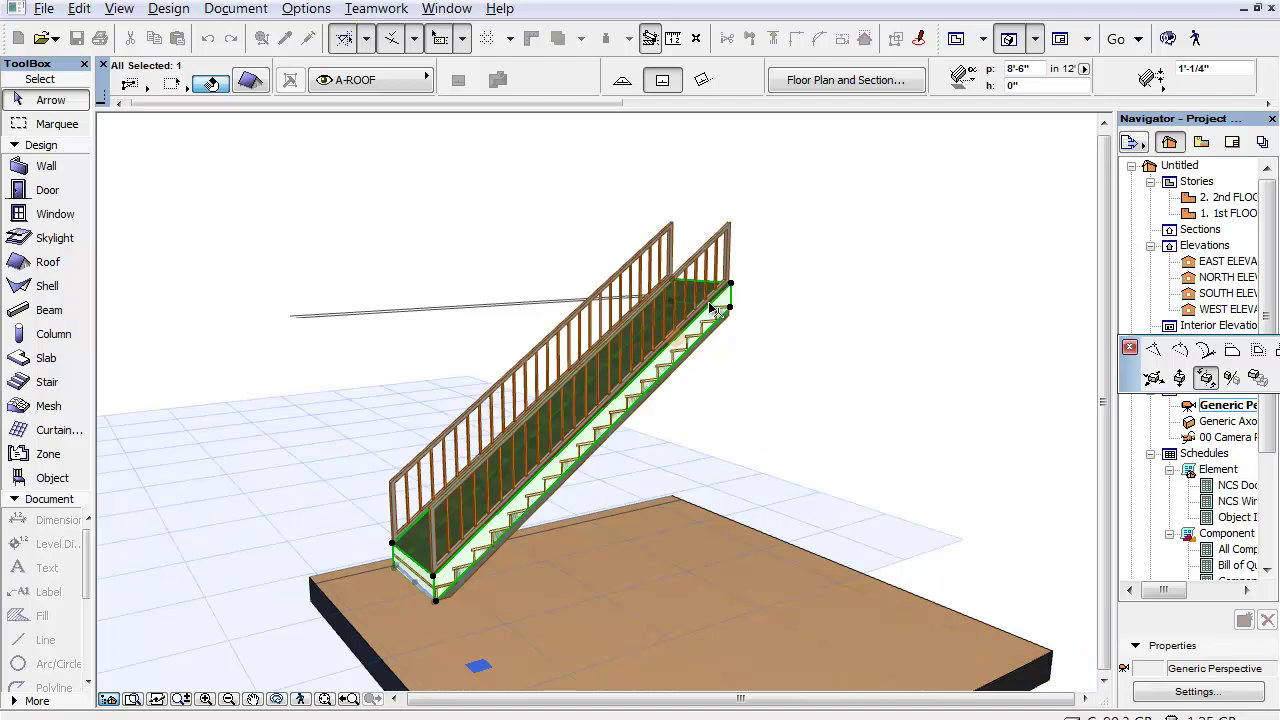
pyautogui.click(1232, 353)
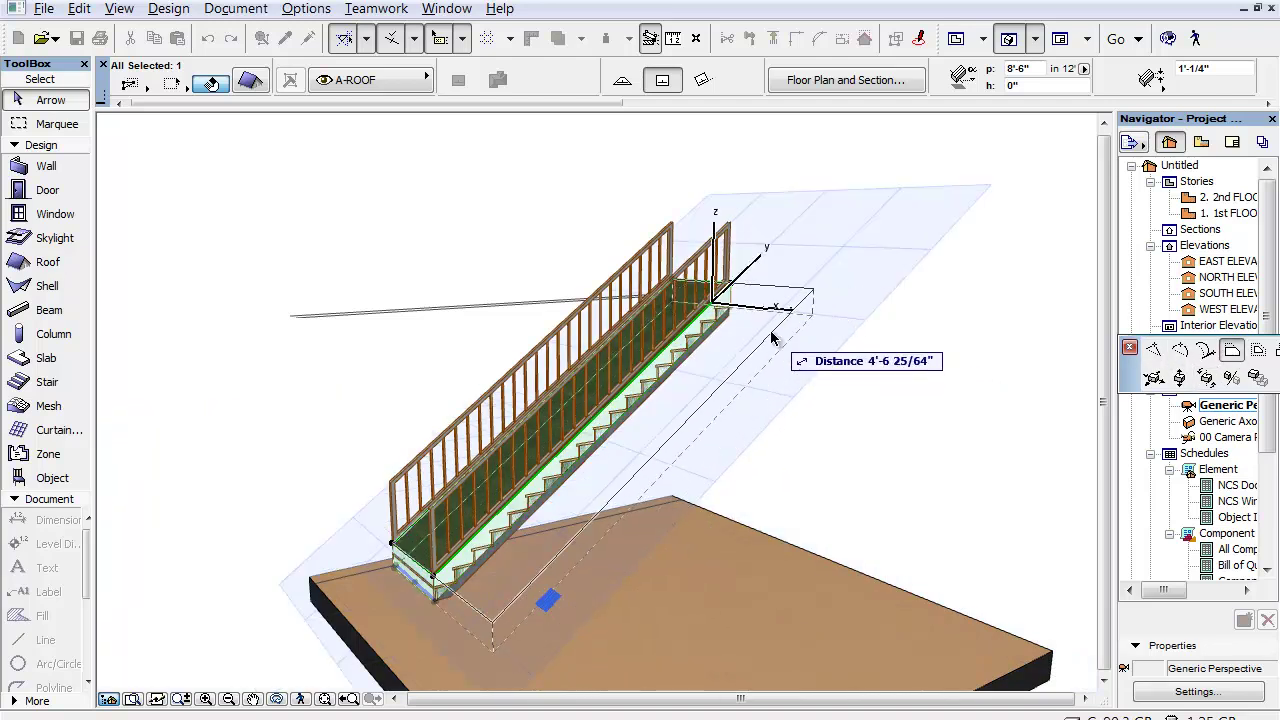
pyautogui.click(771, 340)
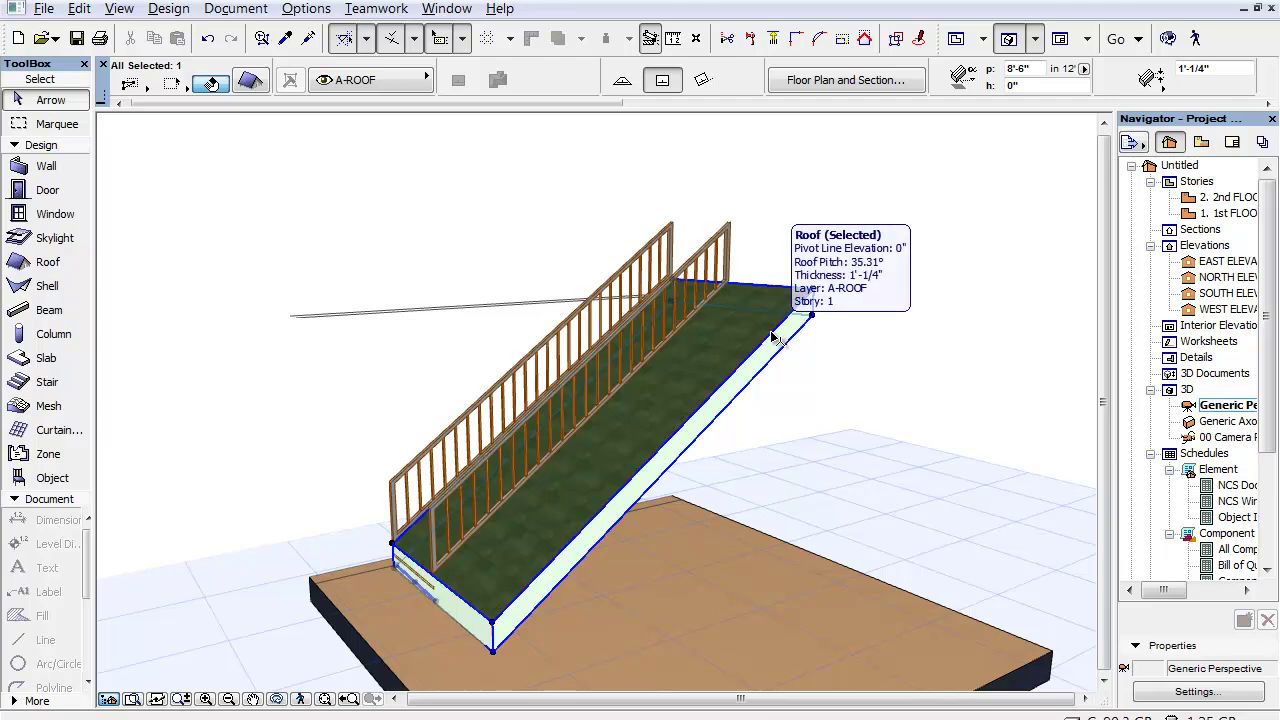
pyautogui.press('Escape')
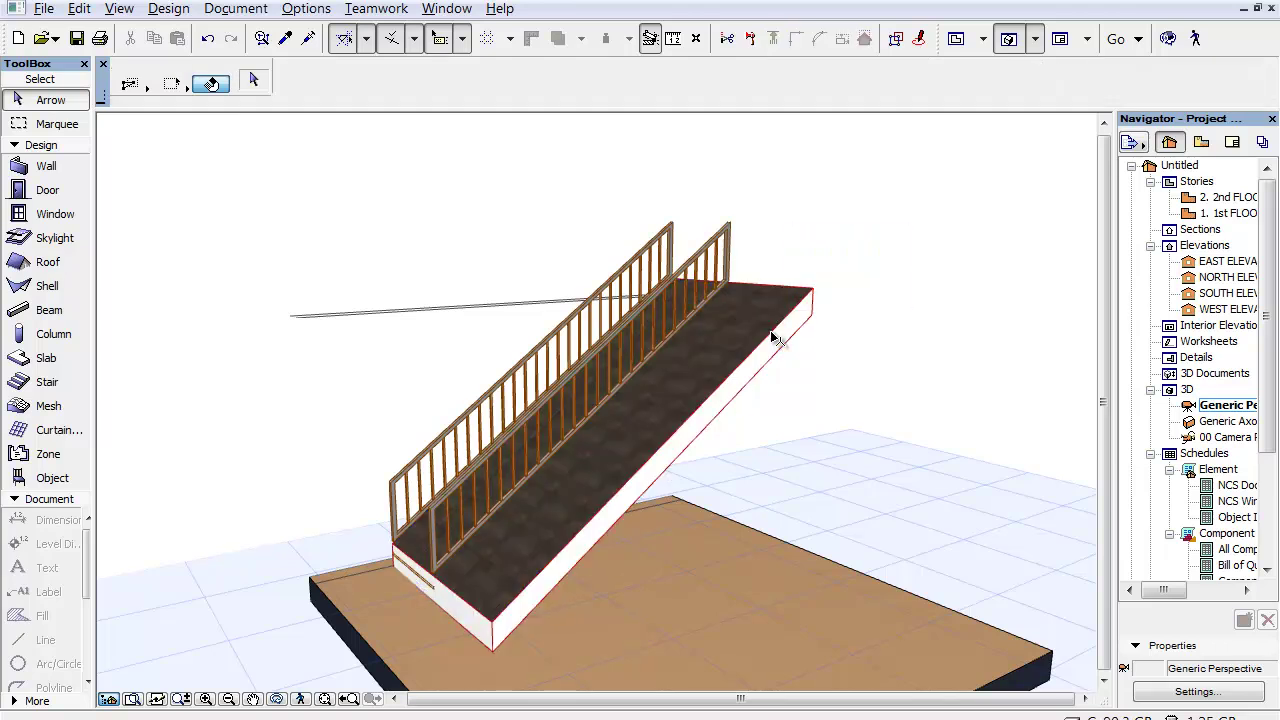
# On the 1st FLOOR plan, draw a wall from the stair's top-right to bottom-right corner
pyautogui.click(1188, 214)
pyautogui.doubleClick(1188, 214)
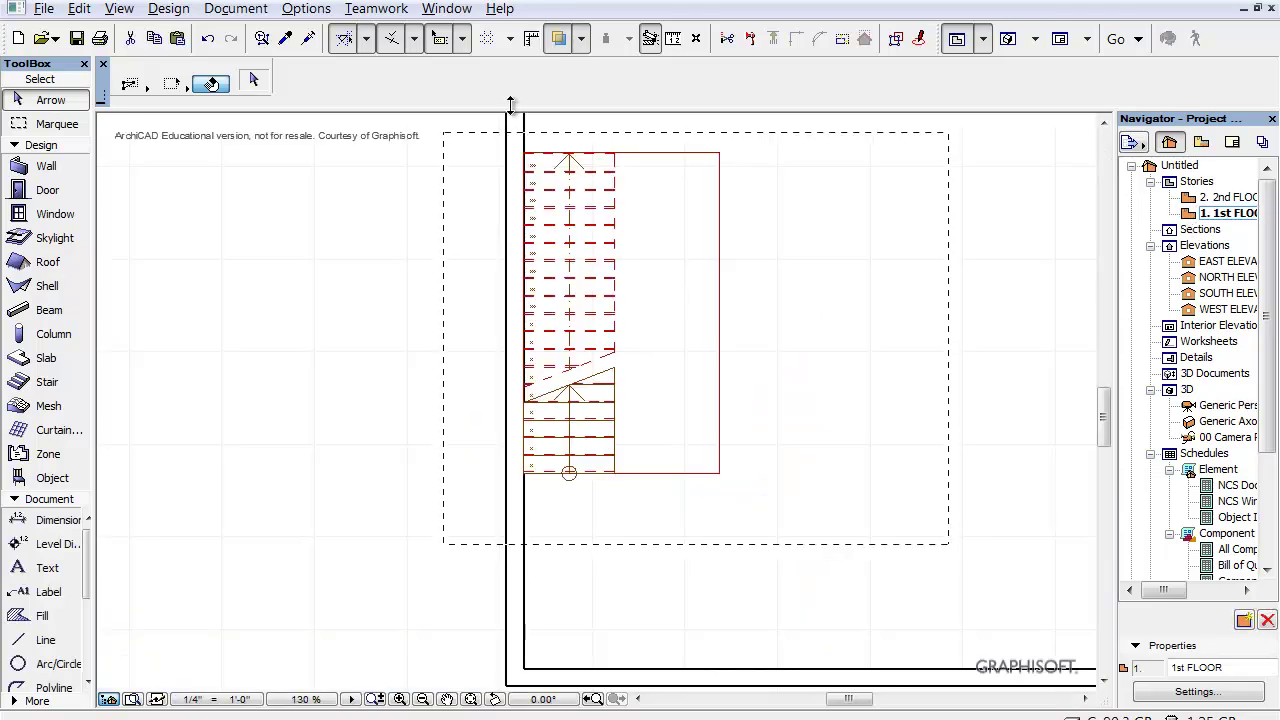
pyautogui.click(63, 168)
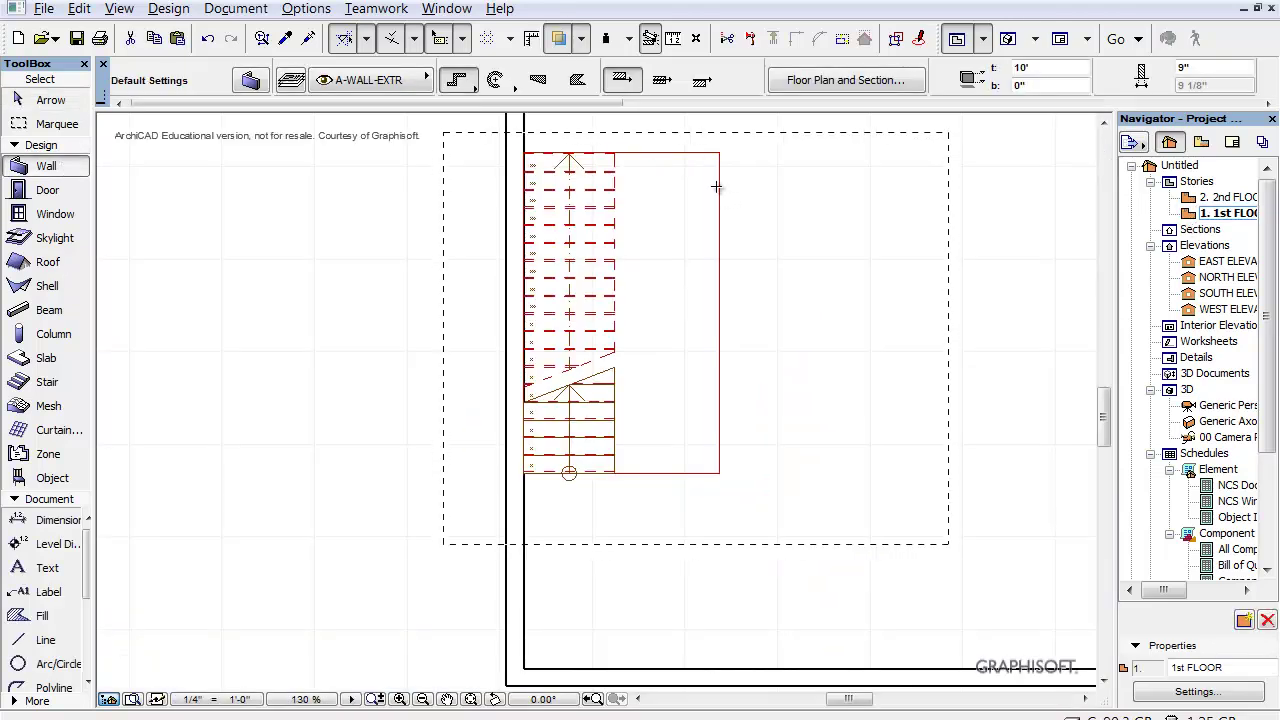
pyautogui.click(615, 152)
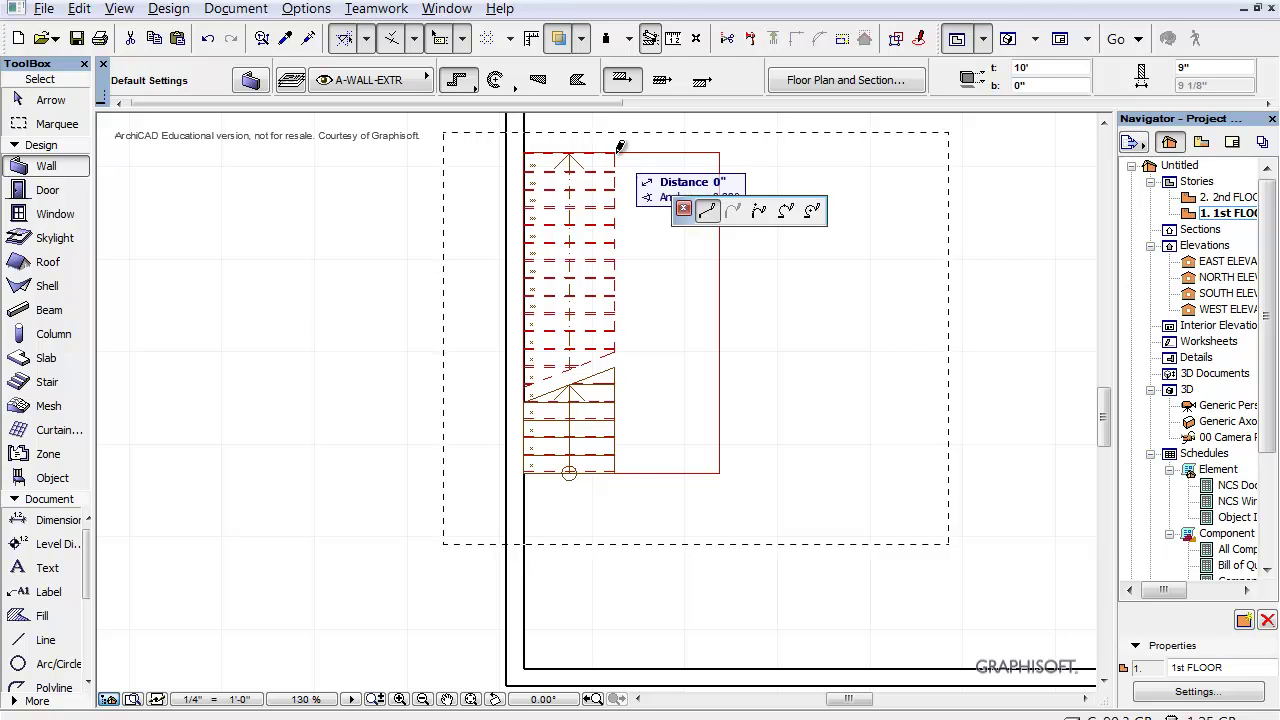
pyautogui.click(616, 471)
pyautogui.rightClick(619, 468)
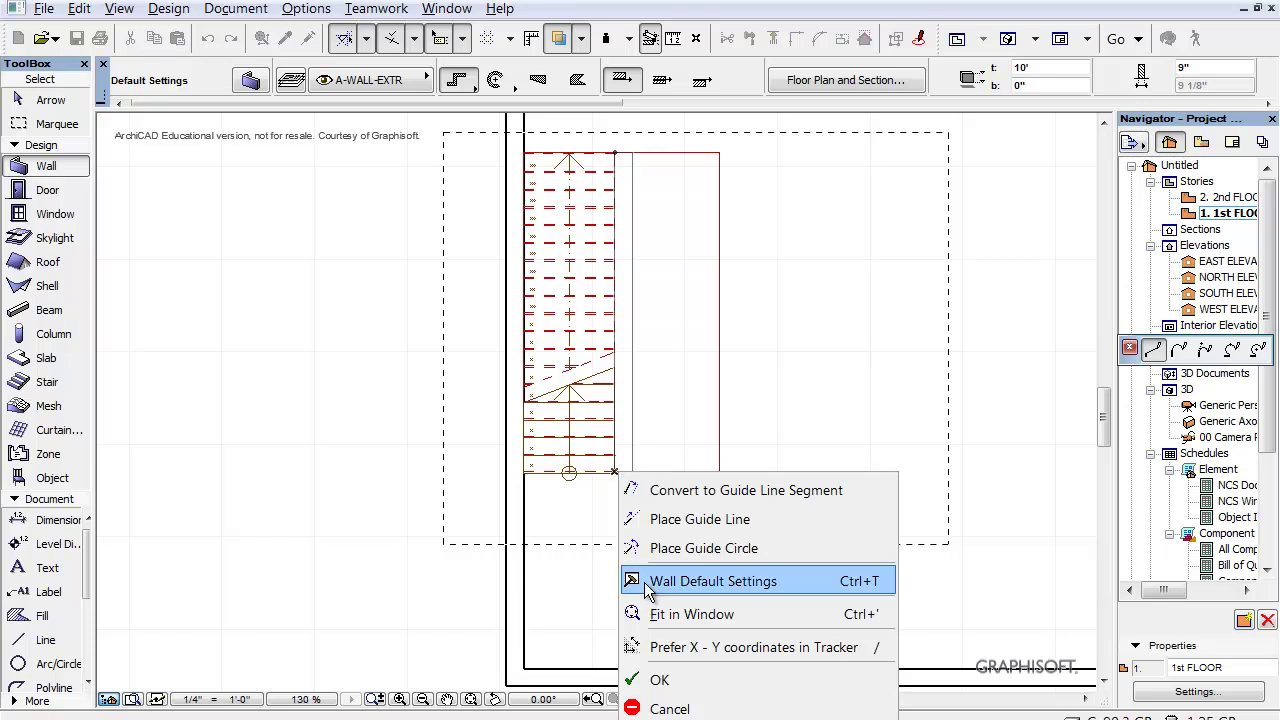
pyautogui.click(660, 680)
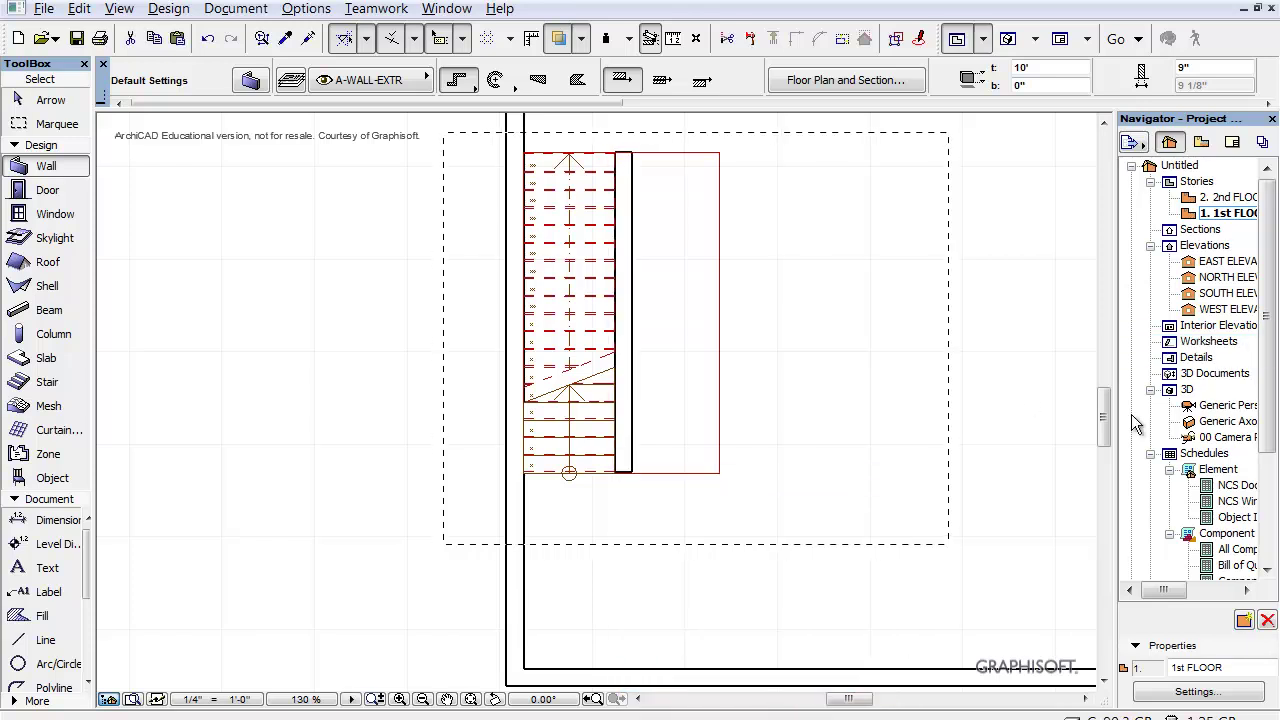
# Check the new wall in the 3D perspective, then return to the 1st FLOOR plan
pyautogui.doubleClick(1222, 406)
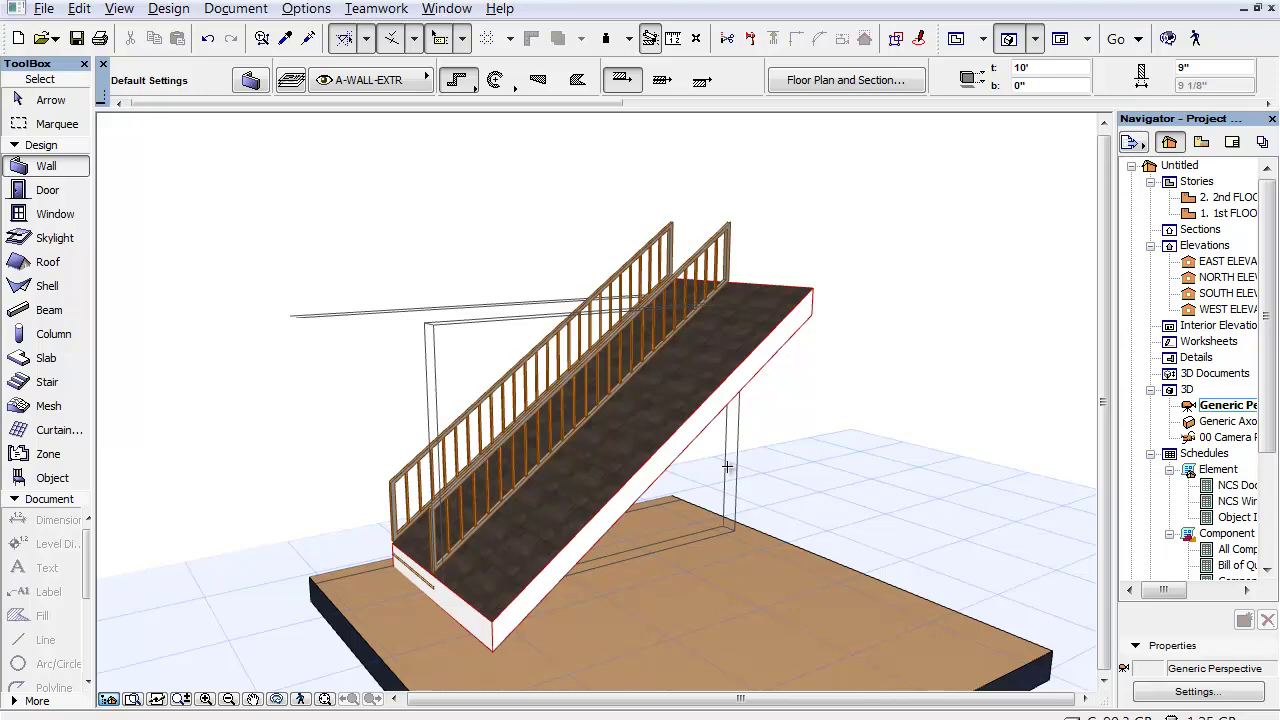
pyautogui.click(50, 100)
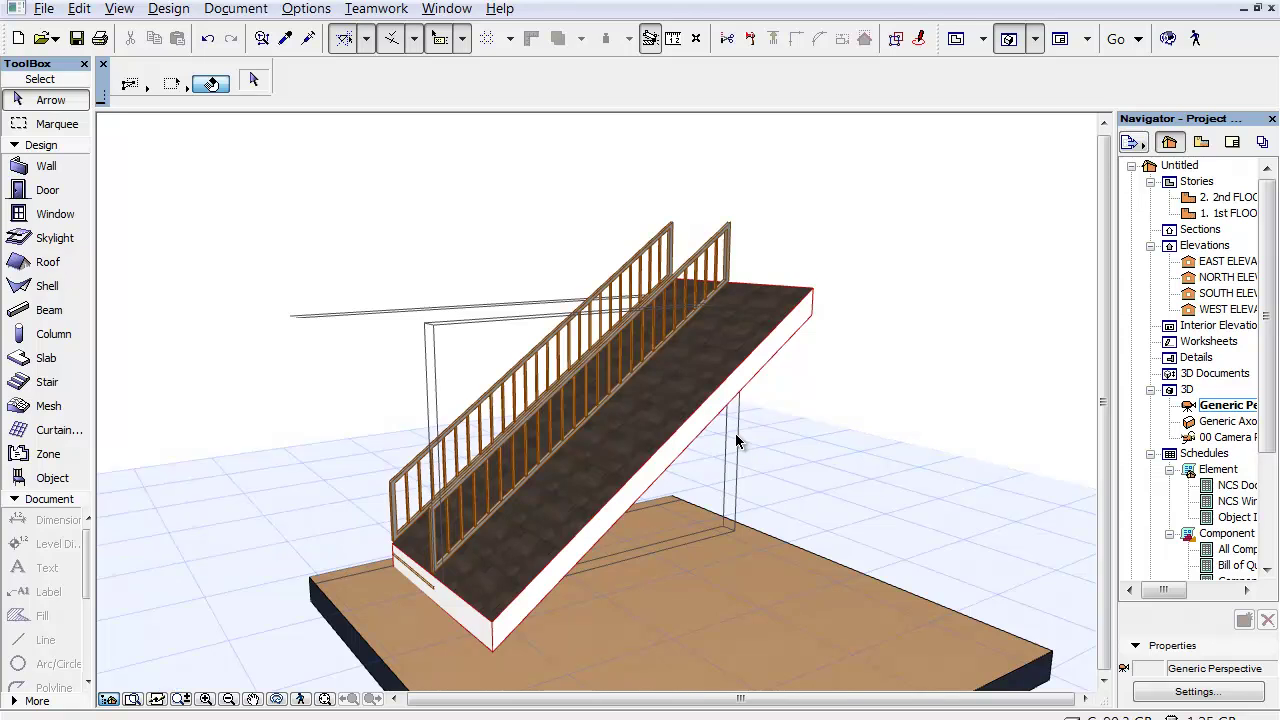
pyautogui.doubleClick(1192, 214)
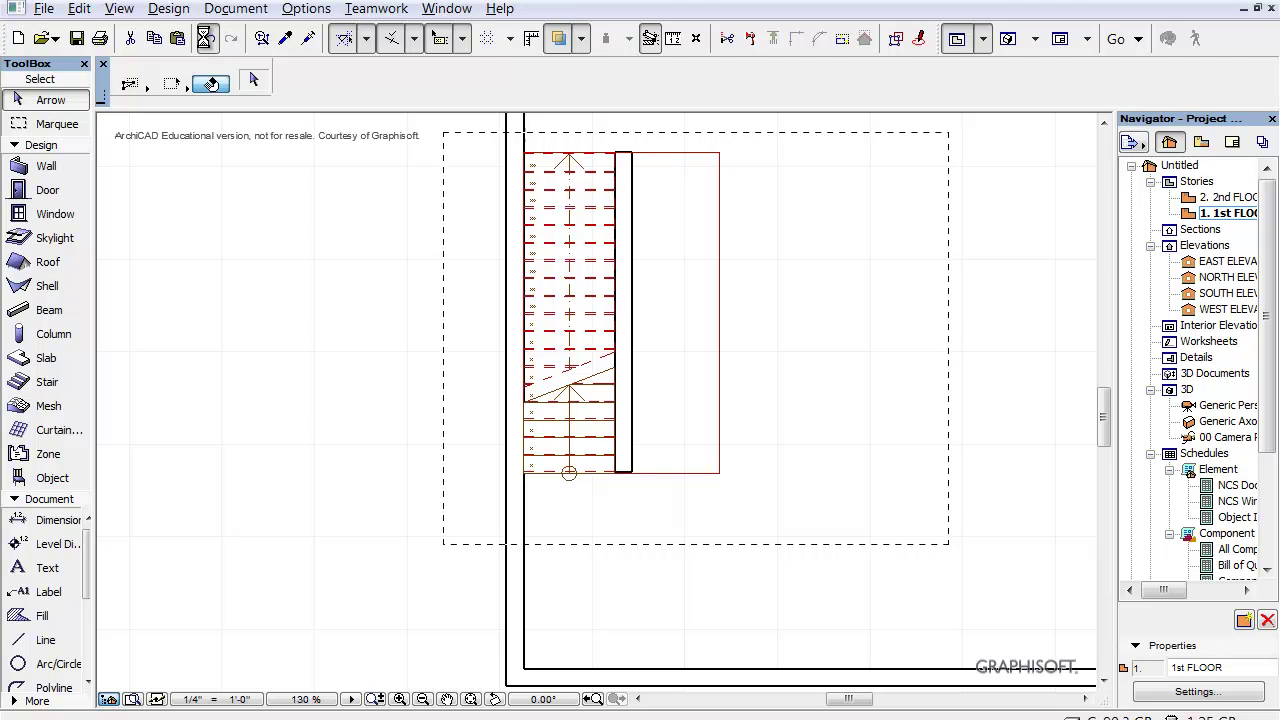
# Draw a wall on the A-WALL-INTR layer along the stair's right edge
pyautogui.click(55, 170)
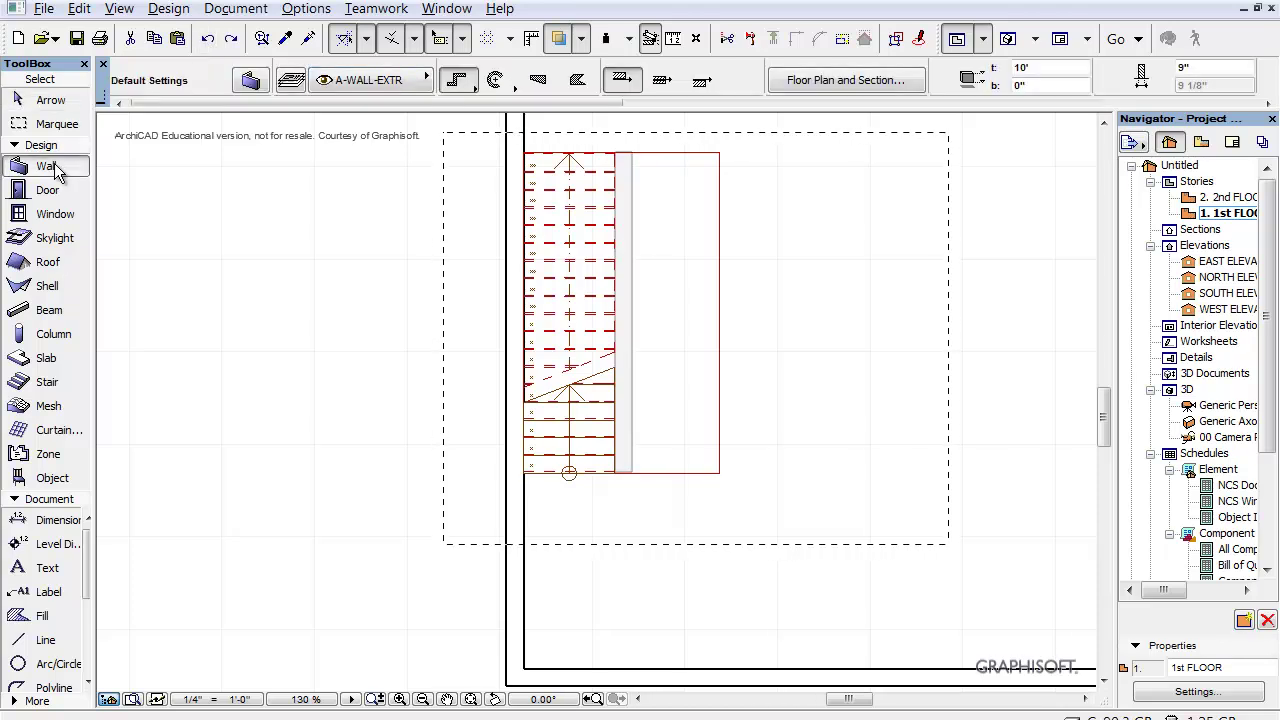
pyautogui.click(427, 82)
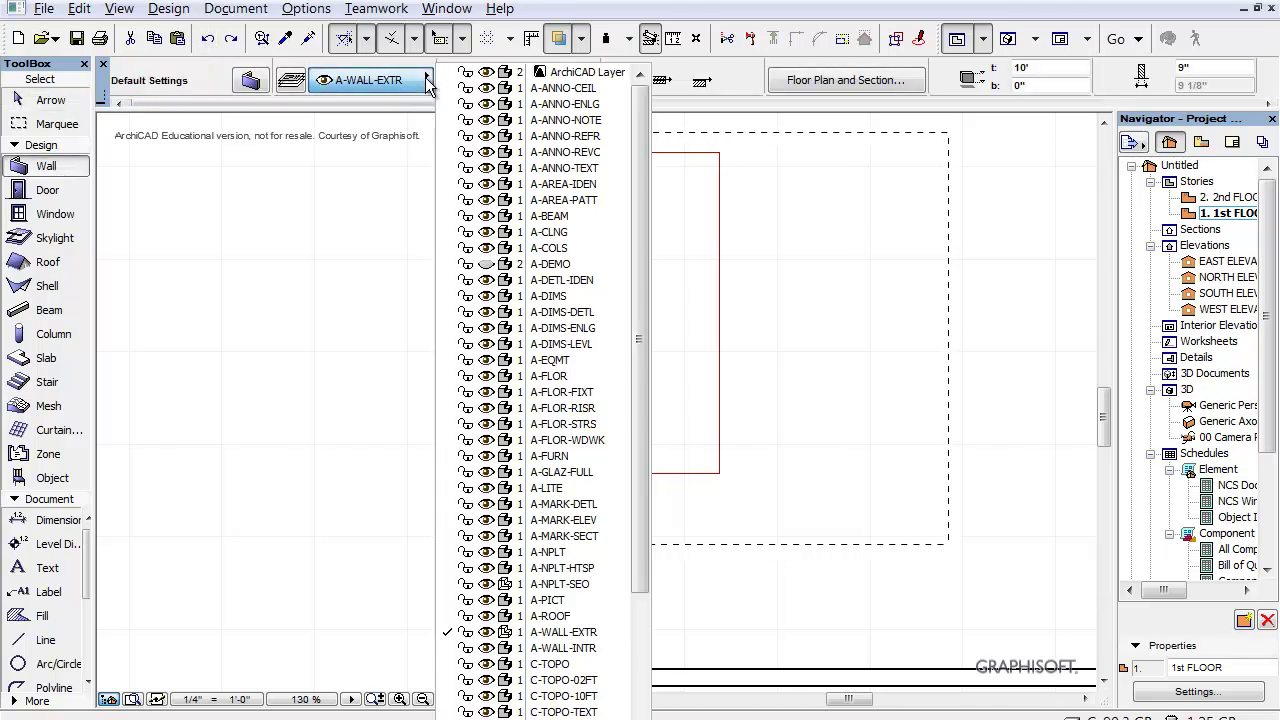
pyautogui.click(588, 650)
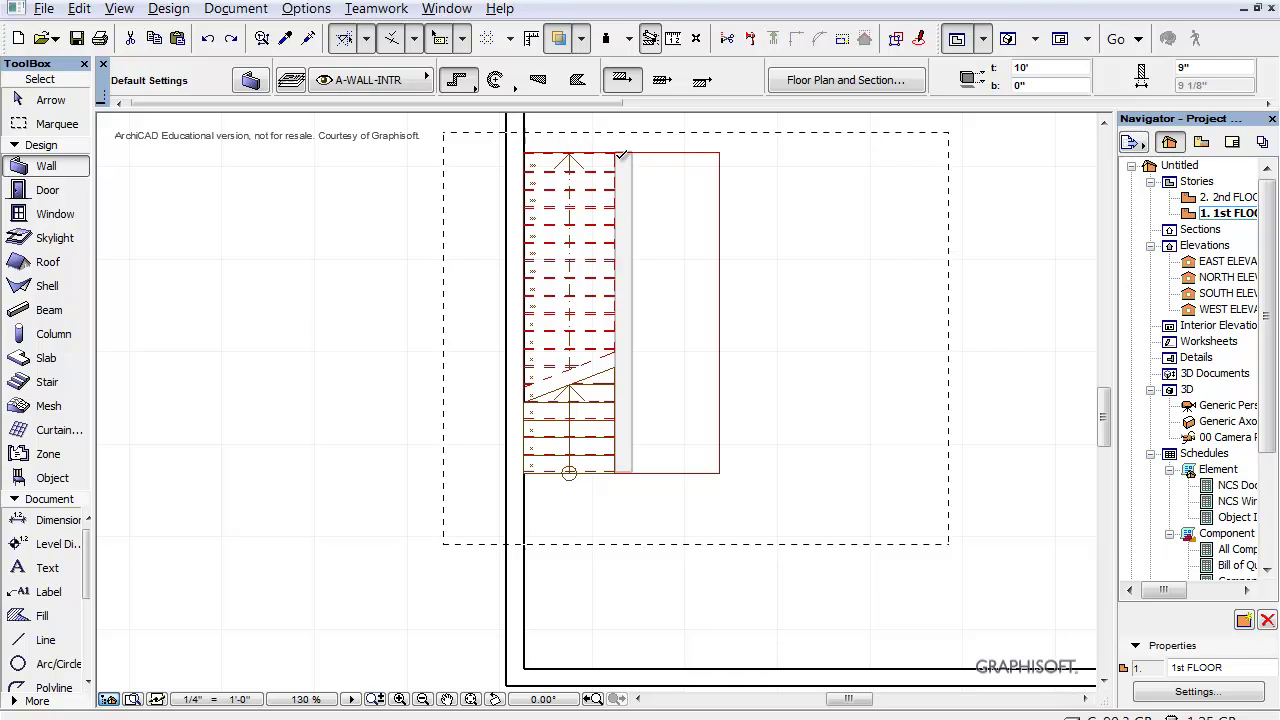
pyautogui.click(616, 152)
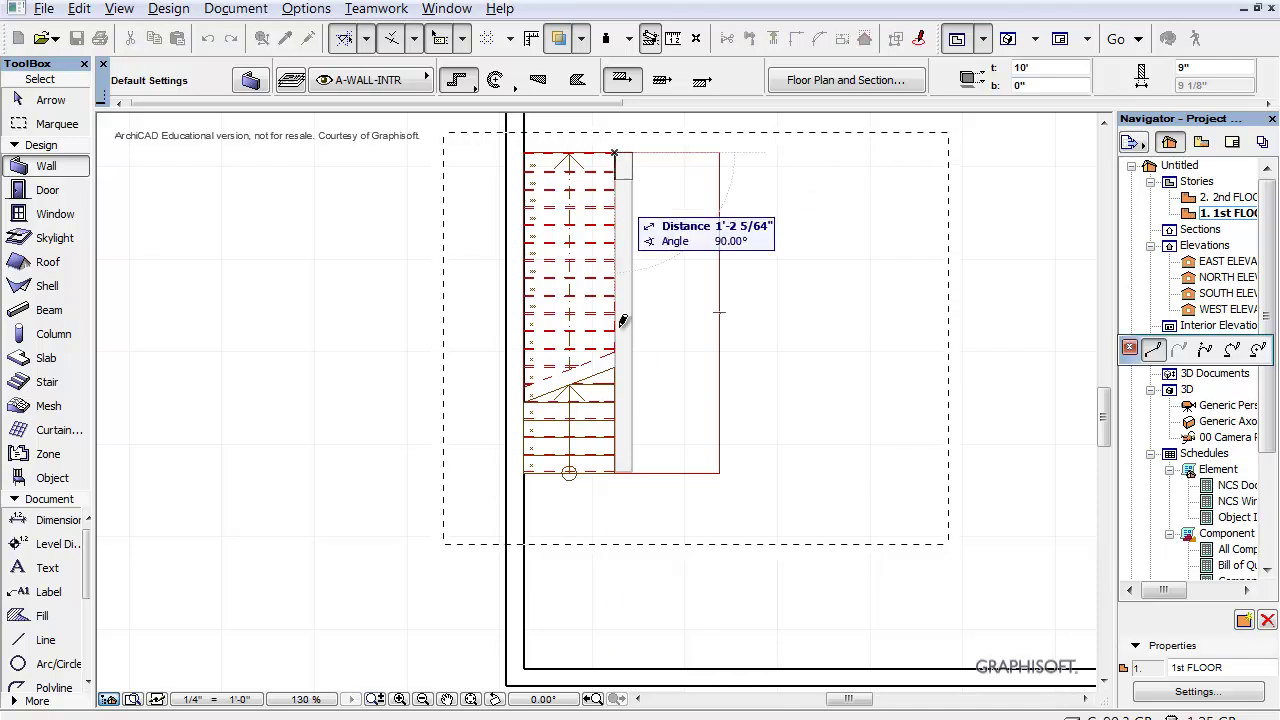
pyautogui.rightClick(617, 466)
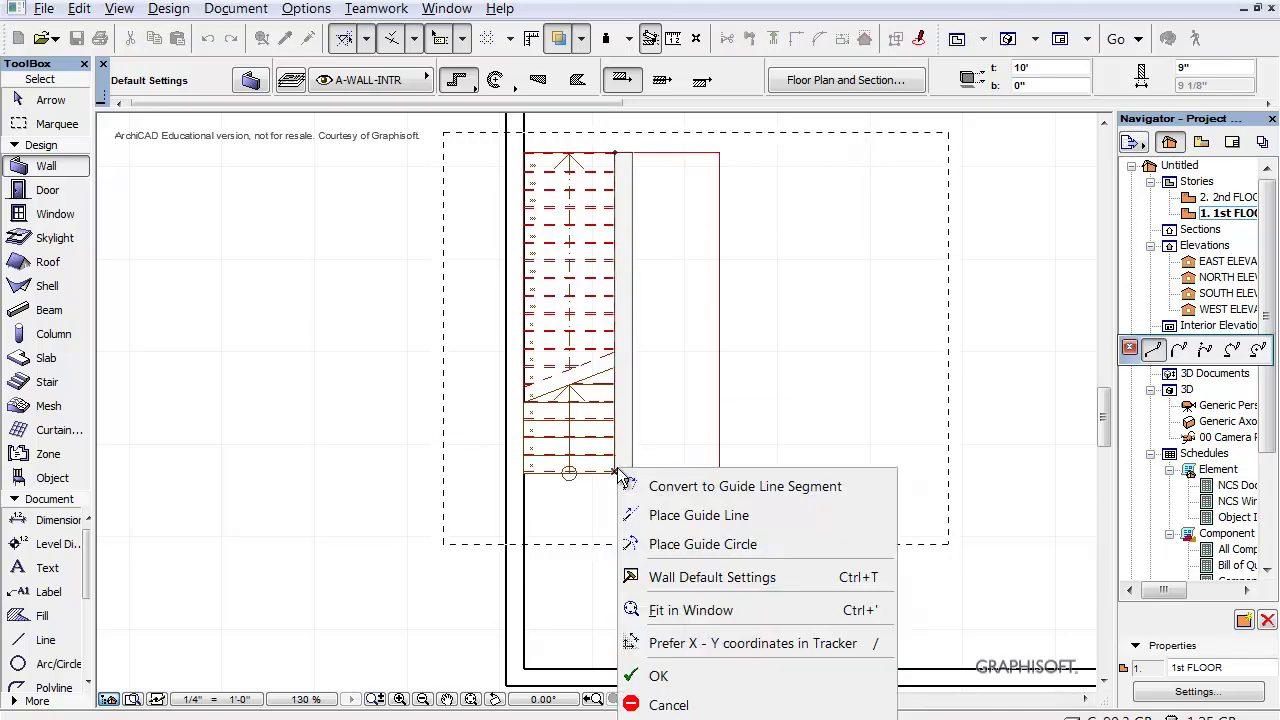
pyautogui.click(656, 676)
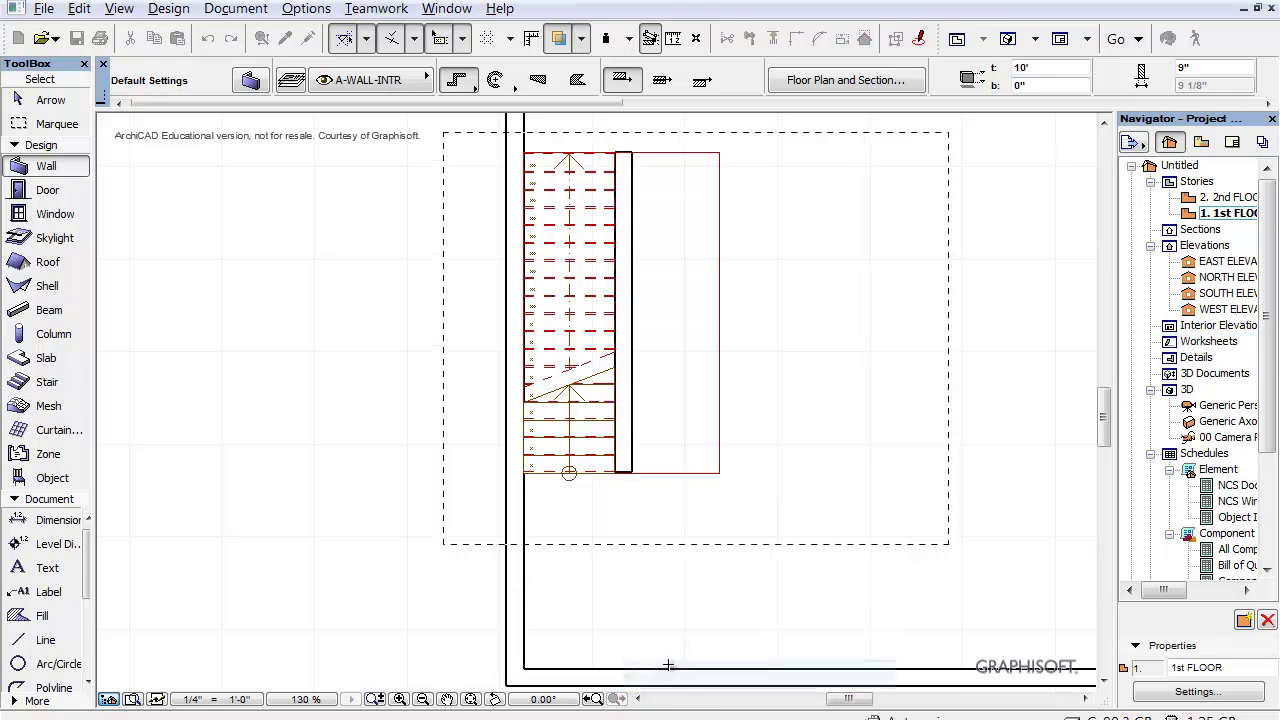
pyautogui.doubleClick(1226, 405)
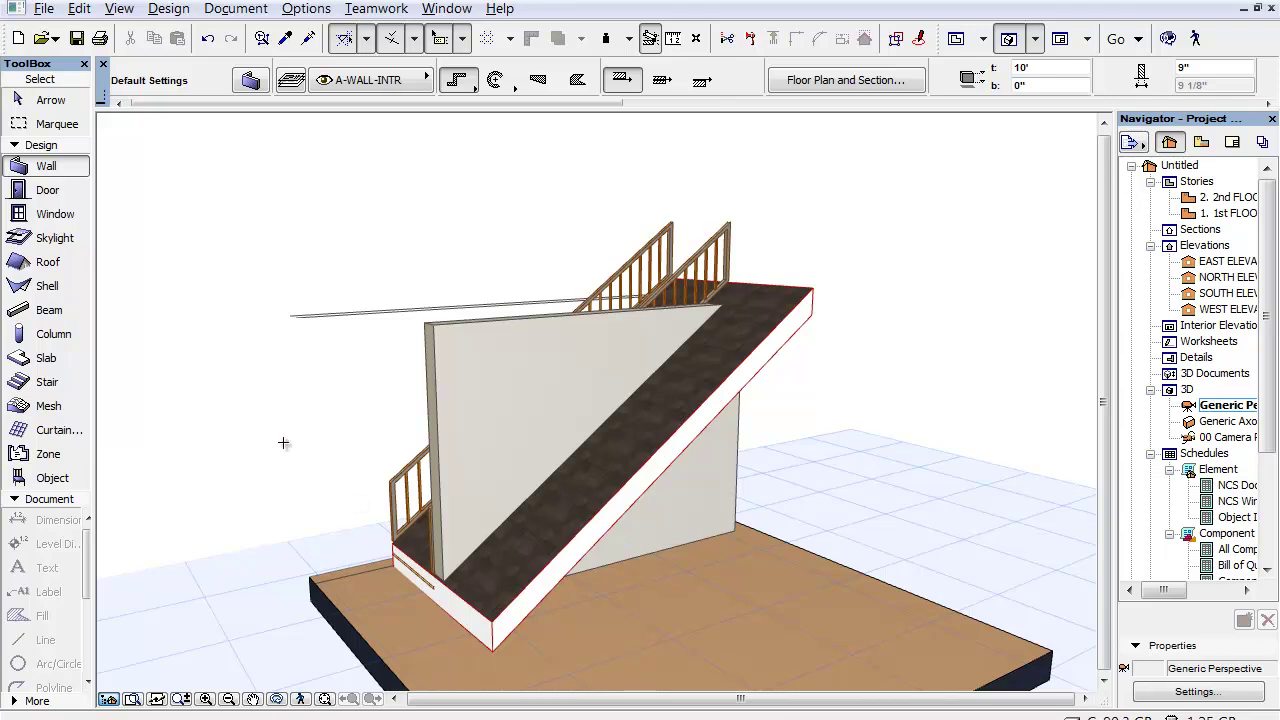
# Trim the wall under the stair to the sloped roof using Connect > Trim Elements to Roof/Shell
pyautogui.click(55, 100)
pyautogui.click(522, 377)
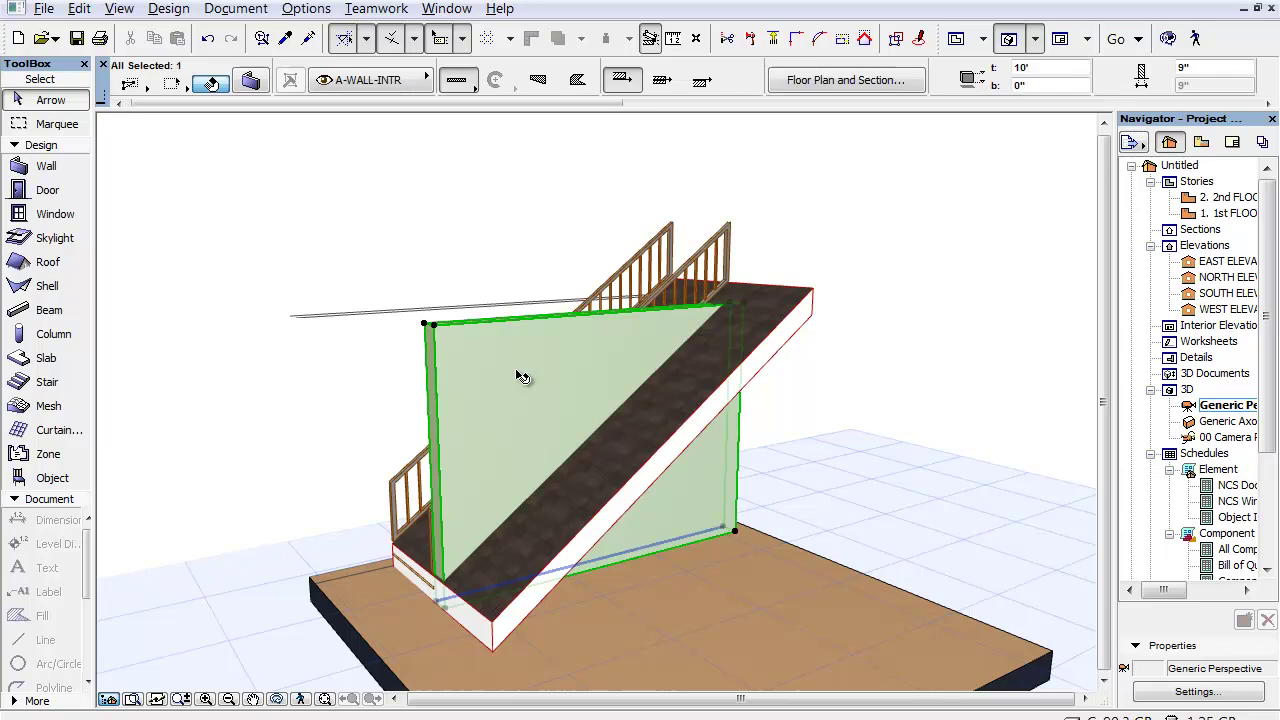
pyautogui.rightClick(521, 377)
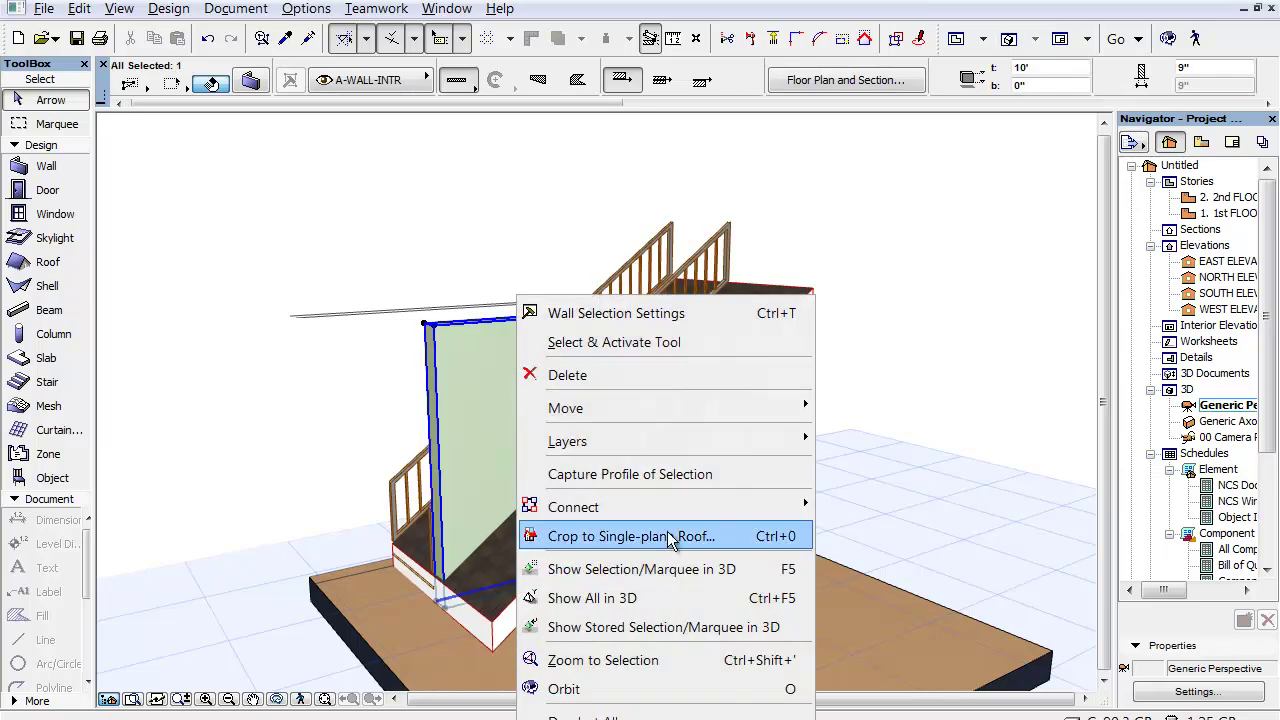
pyautogui.moveTo(790, 508)
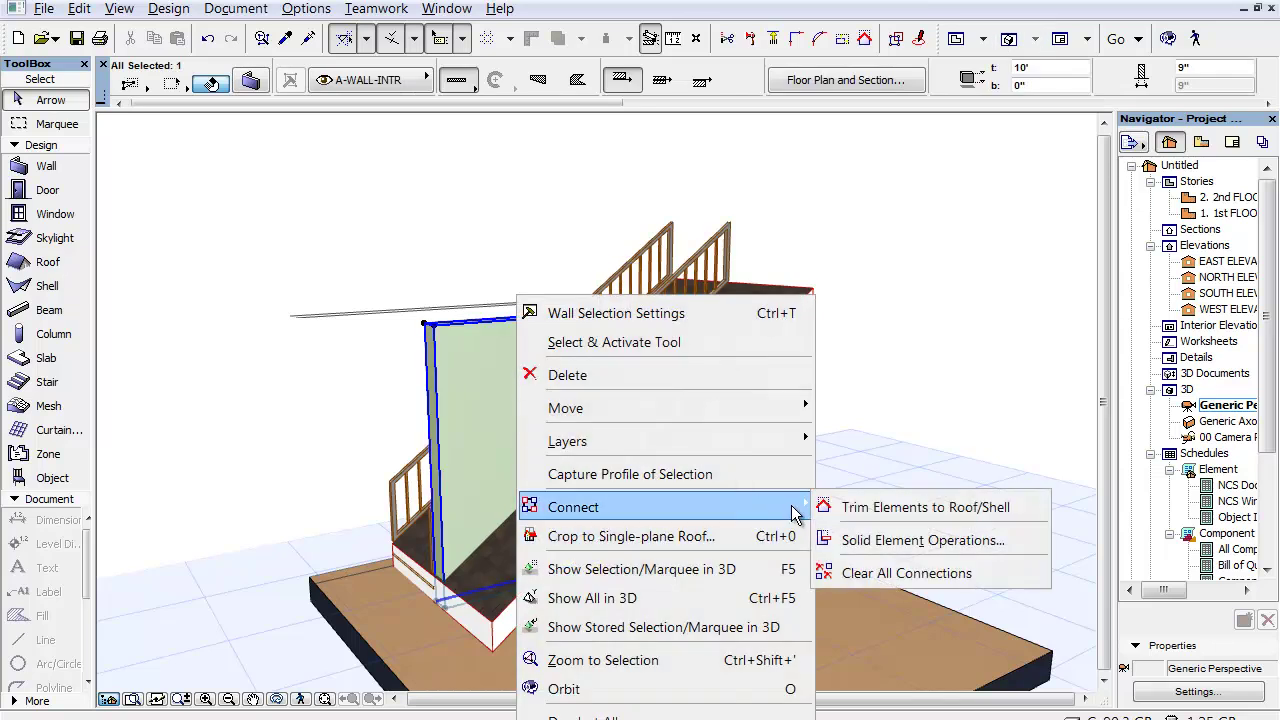
pyautogui.click(868, 510)
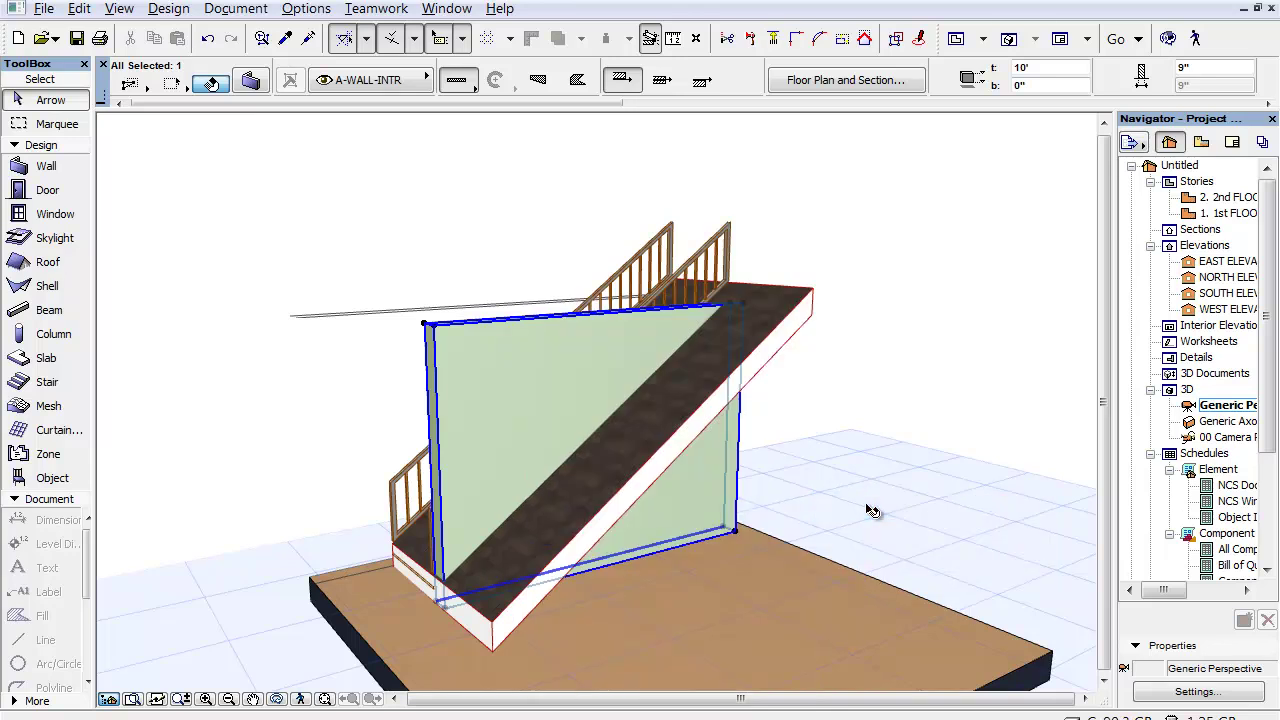
pyautogui.click(787, 337)
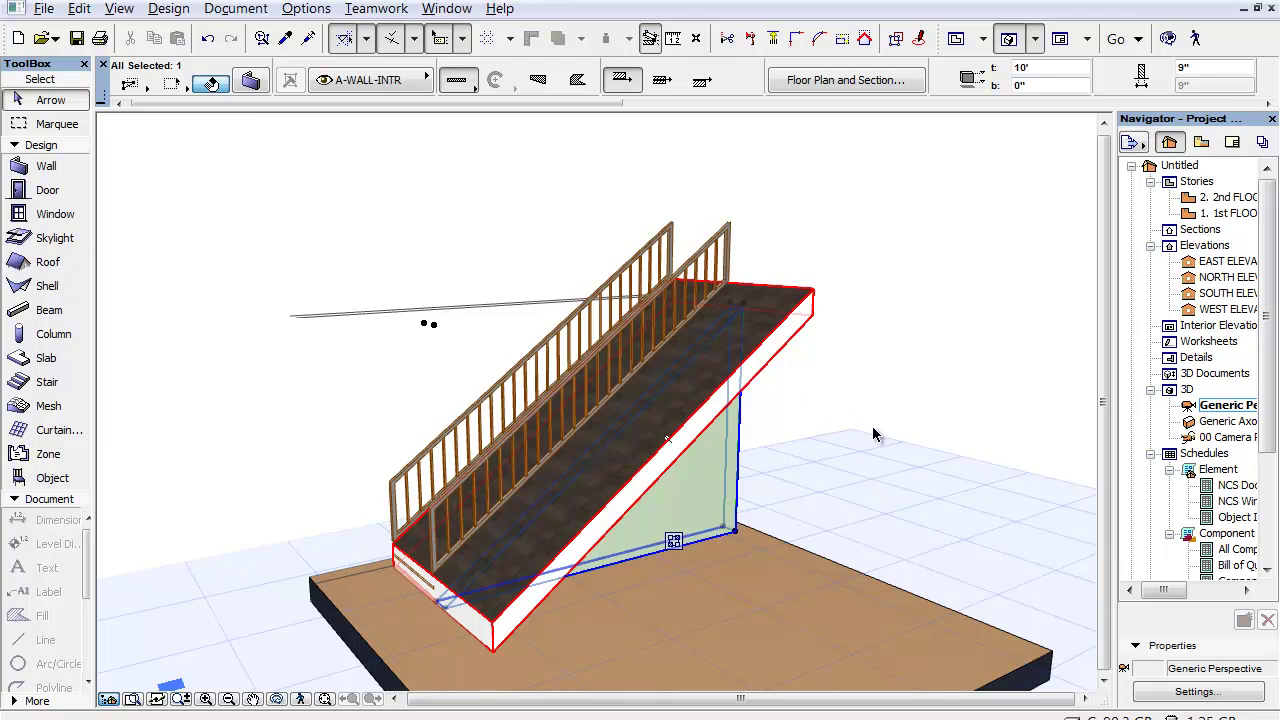
# Hide the A-ROOF layer in Layer Settings
pyautogui.hotkey('ctrl', 'l')
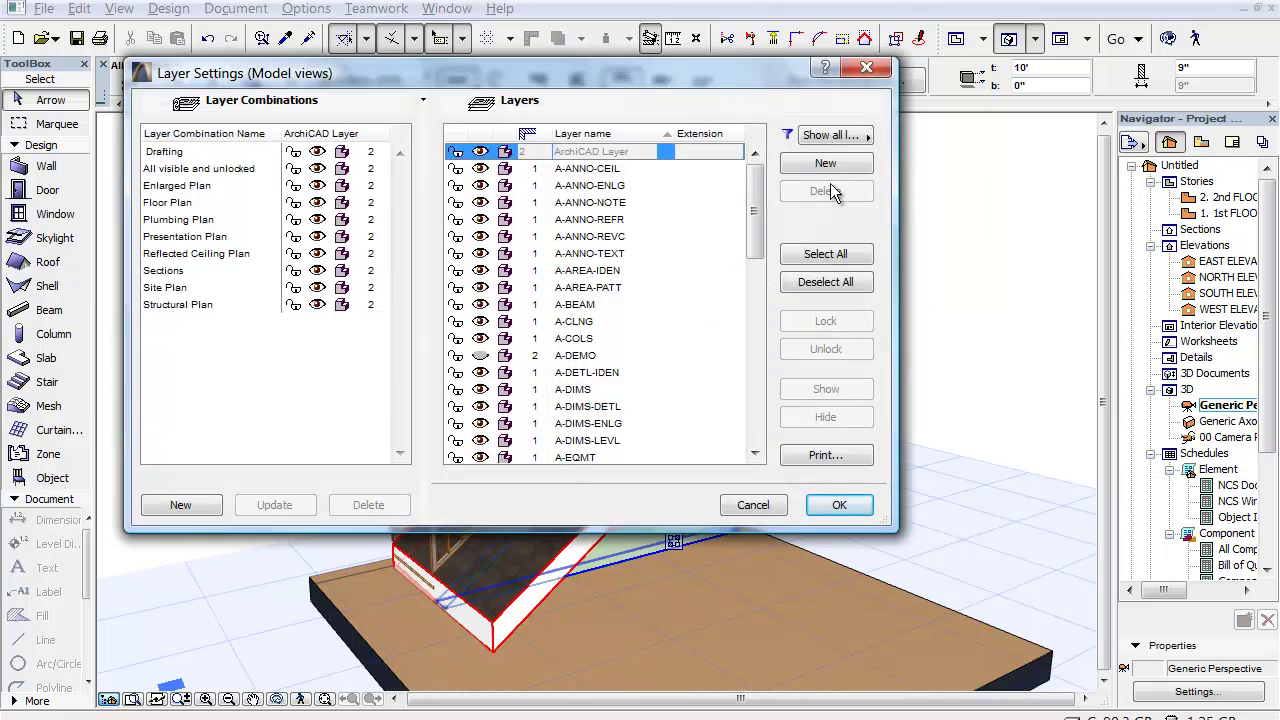
pyautogui.moveTo(755, 212); pyautogui.dragTo(759, 391)
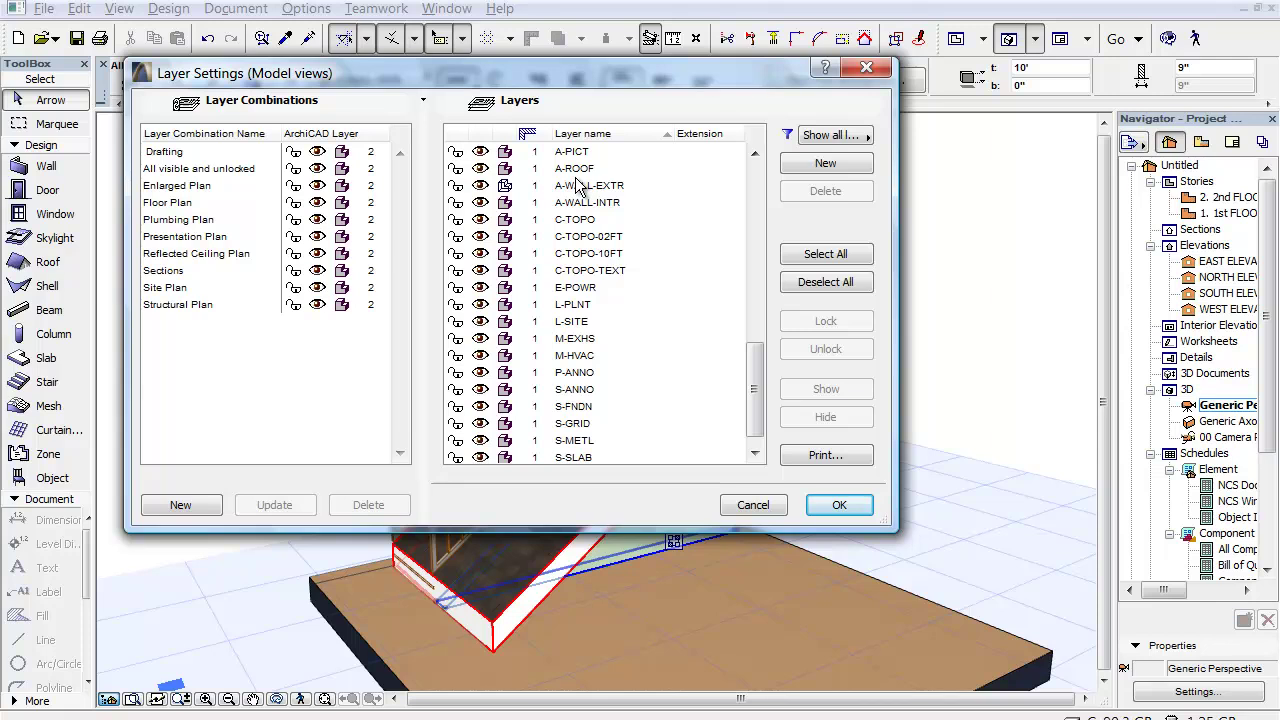
pyautogui.click(480, 168)
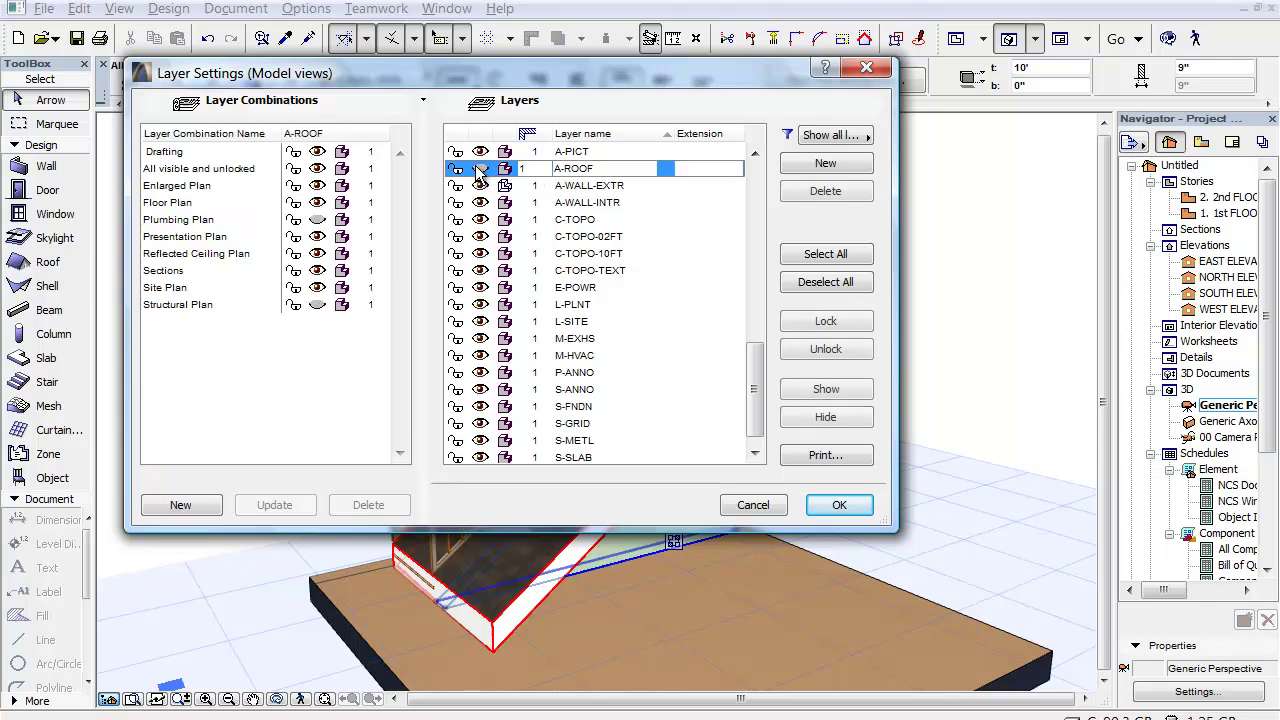
pyautogui.click(840, 505)
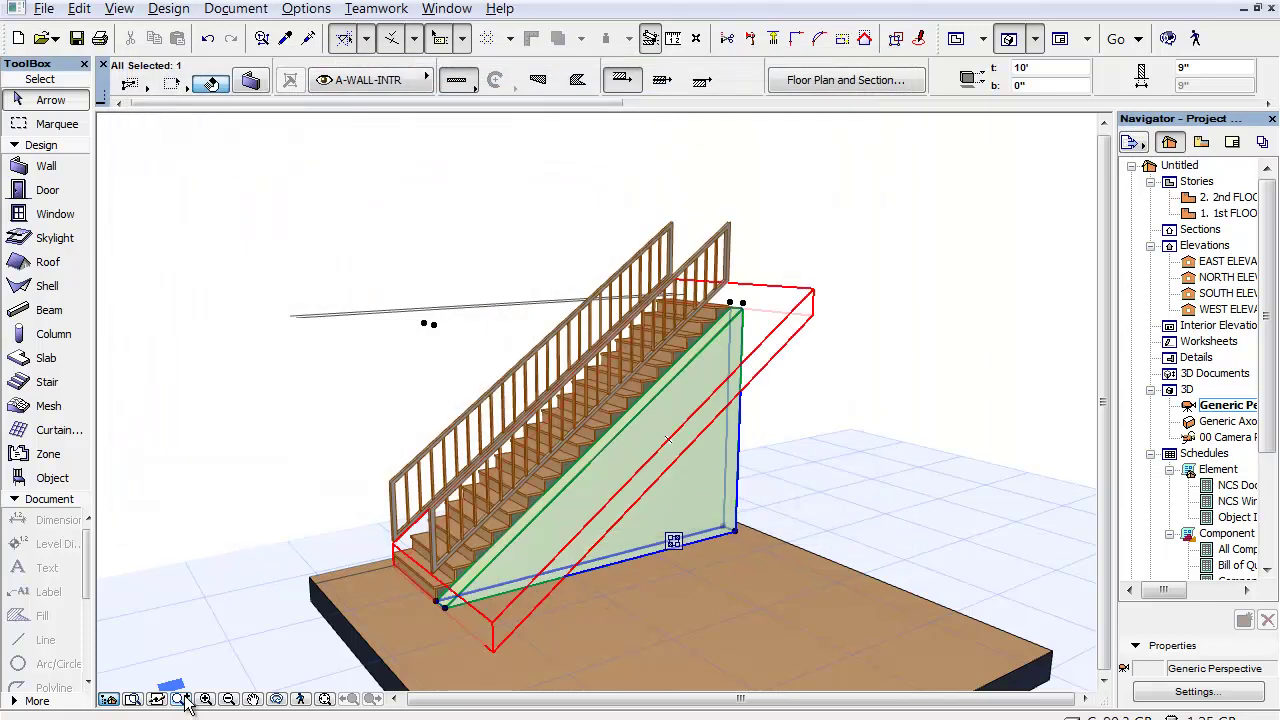
# Deselect the wall and the stair in the 3D view
pyautogui.click(265, 641)
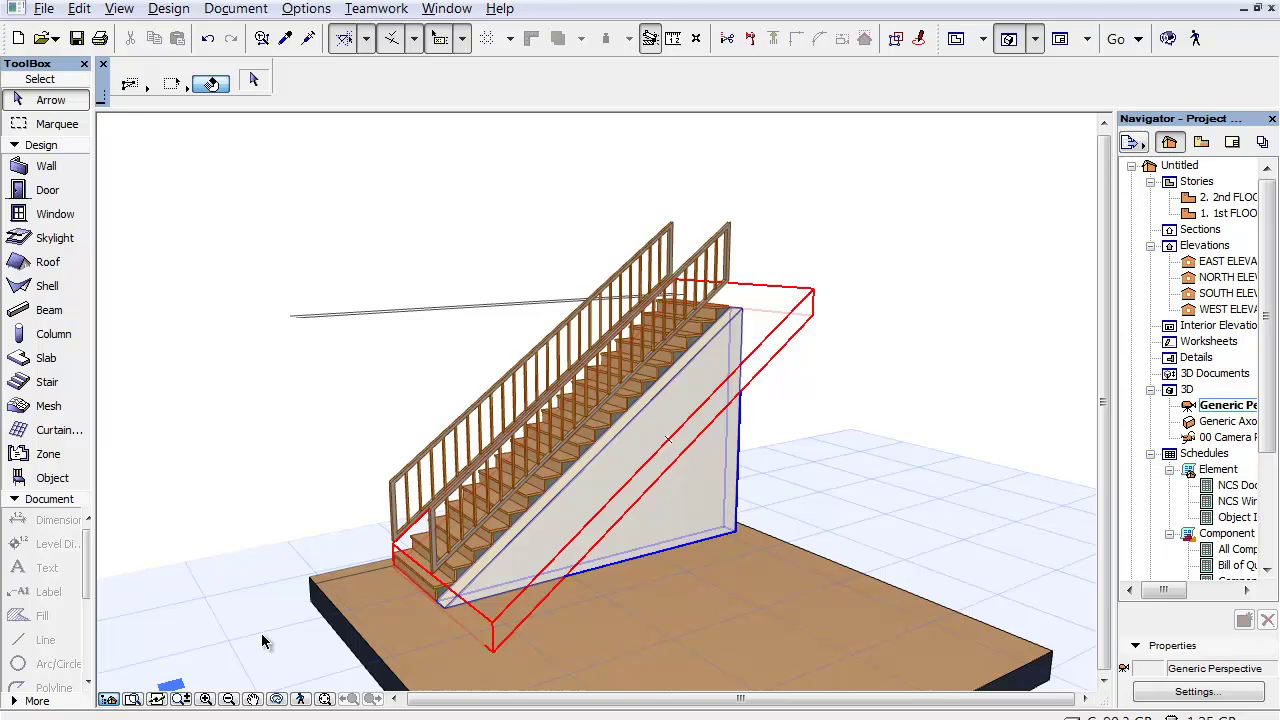
pyautogui.click(945, 477)
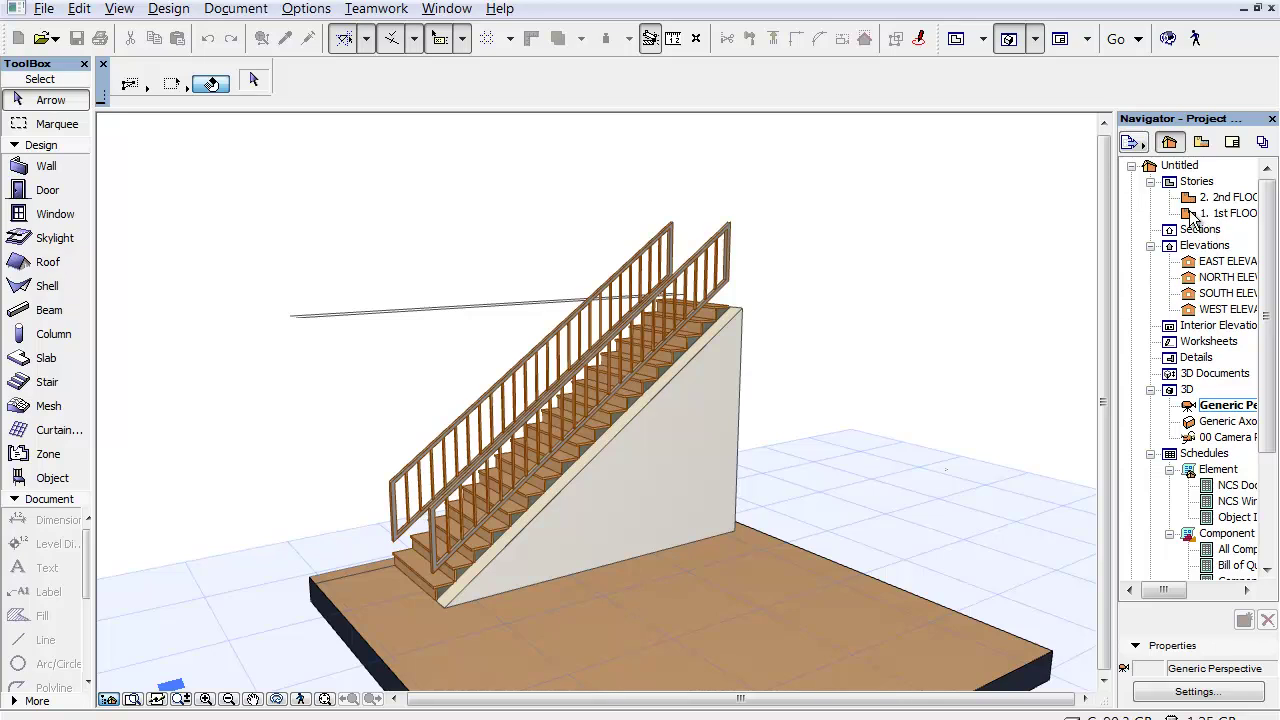
pyautogui.moveTo(1192, 220)
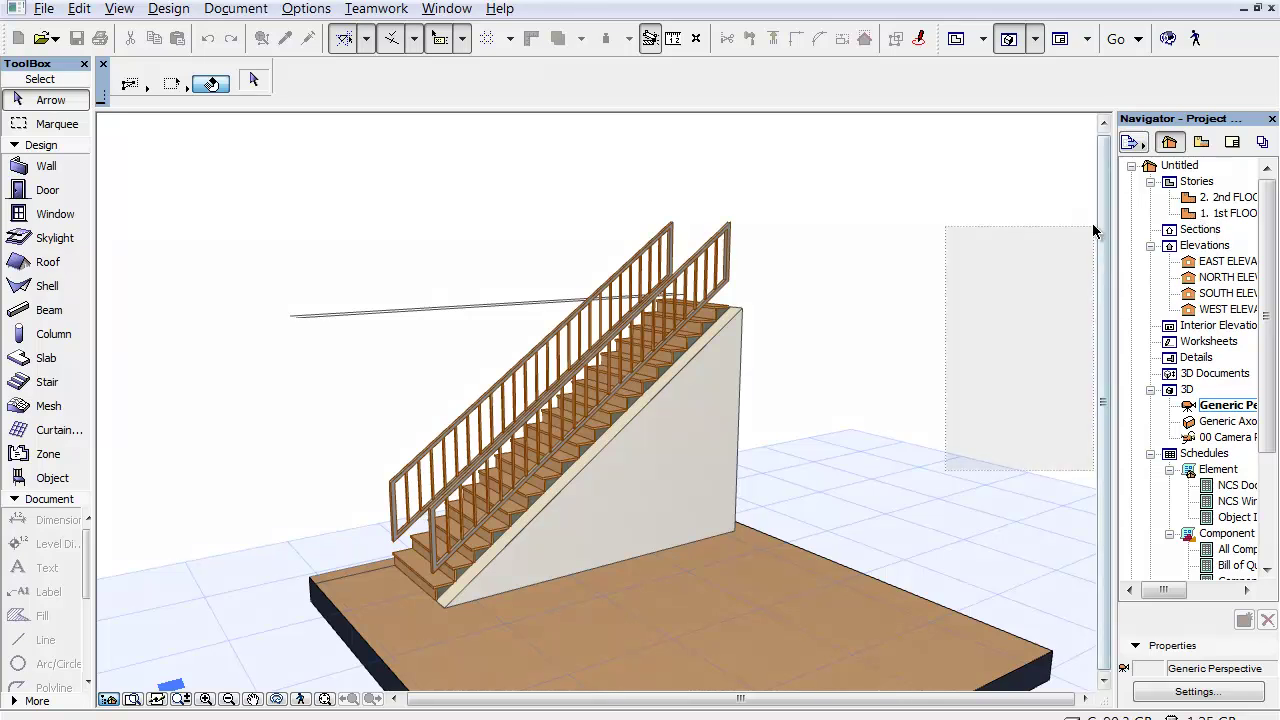
# On the 1st FLOOR plan, set the default door height to 3' in Door settings
pyautogui.doubleClick(1191, 216)
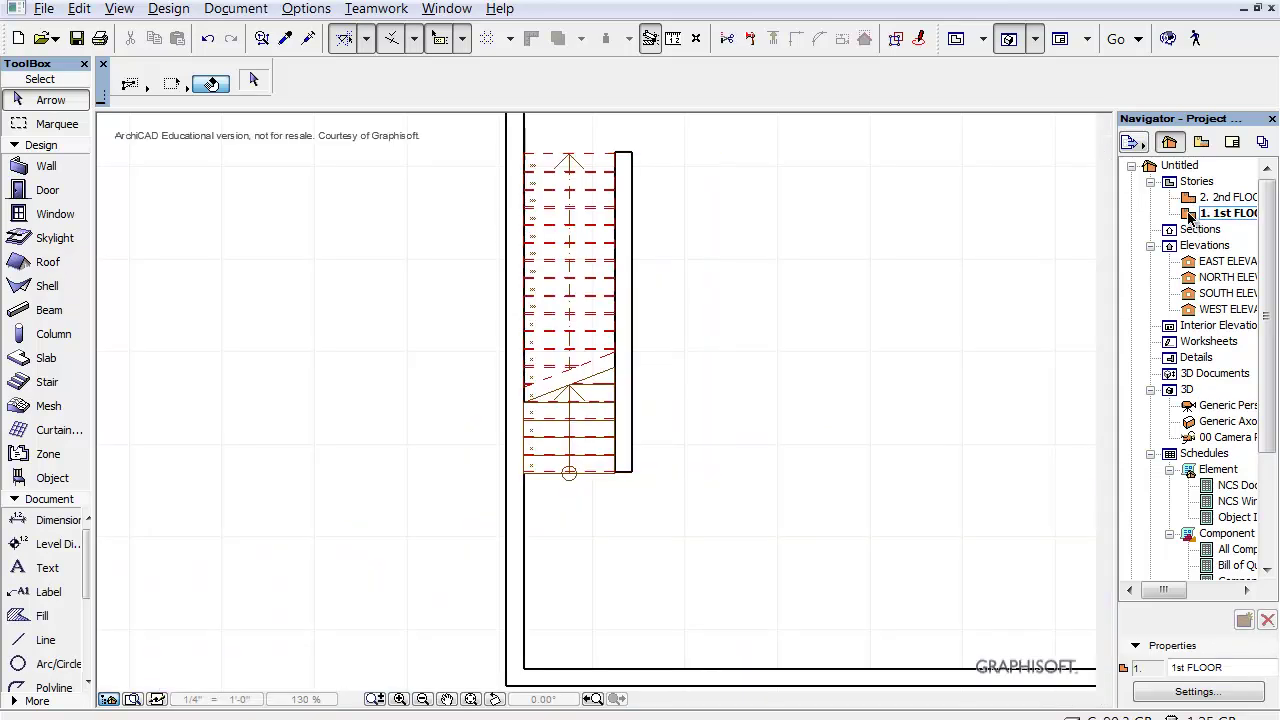
pyautogui.click(47, 190)
pyautogui.doubleClick(47, 190)
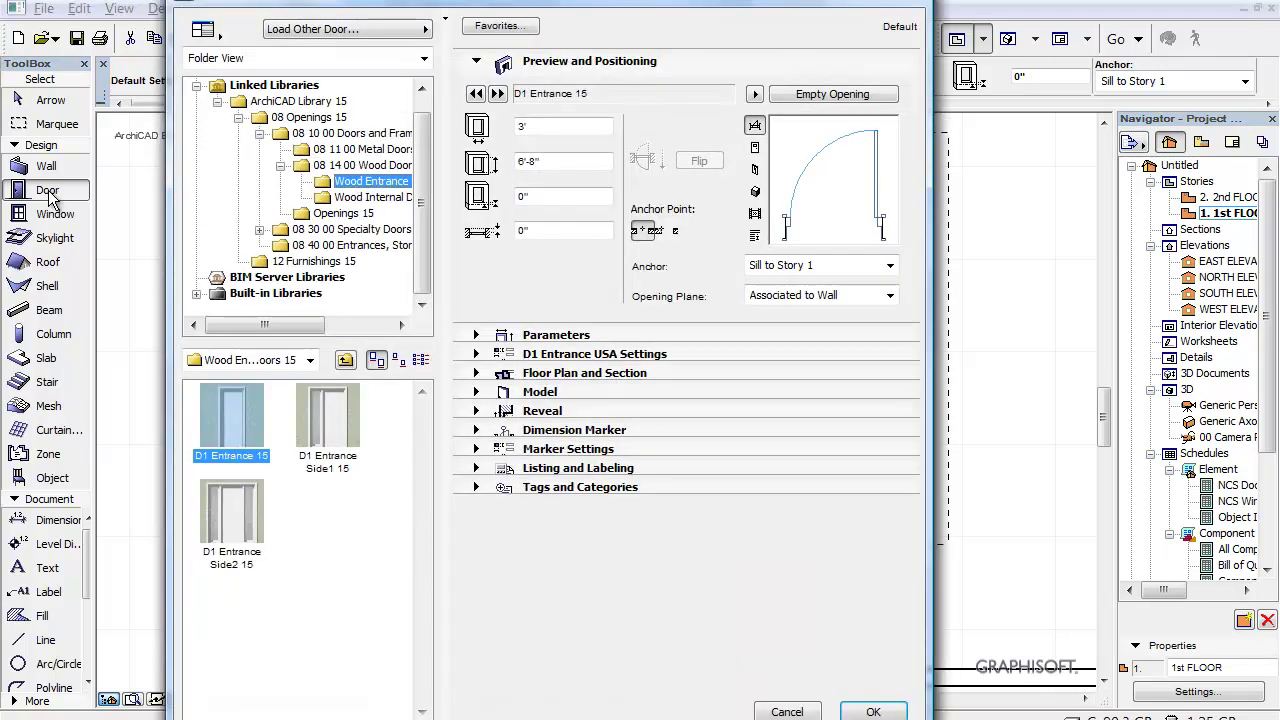
pyautogui.click(557, 163)
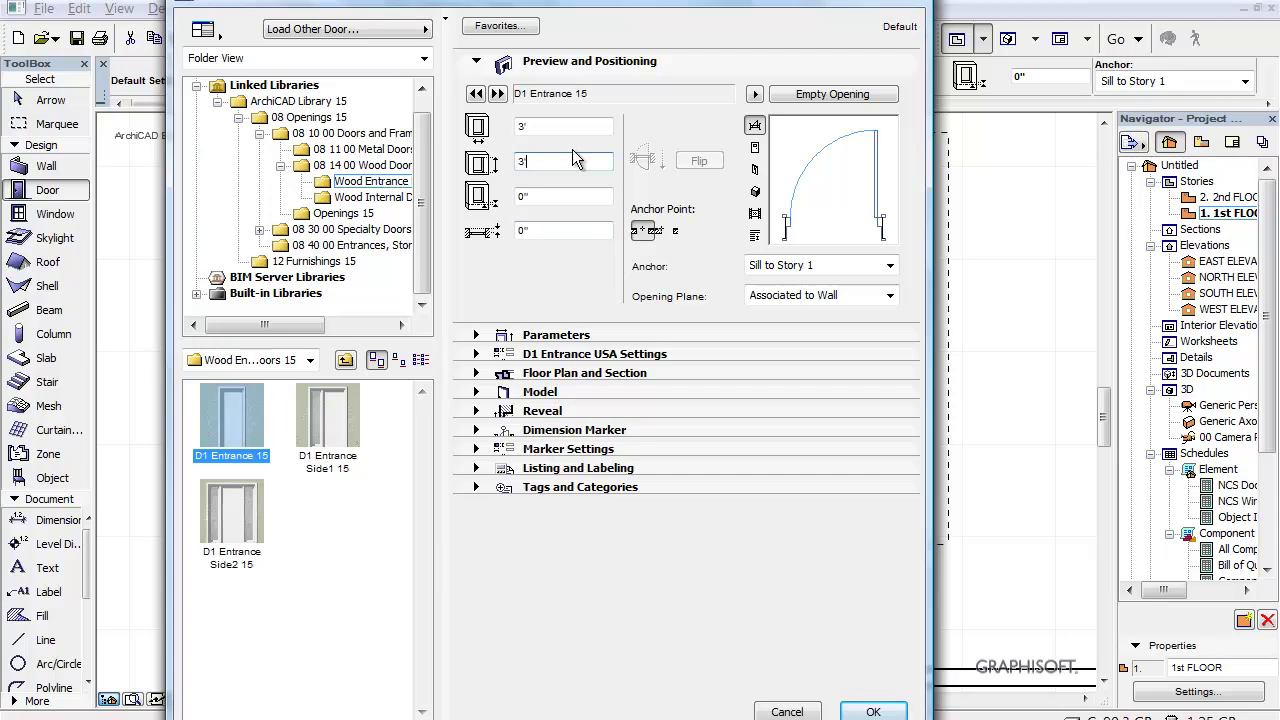
pyautogui.click(873, 712)
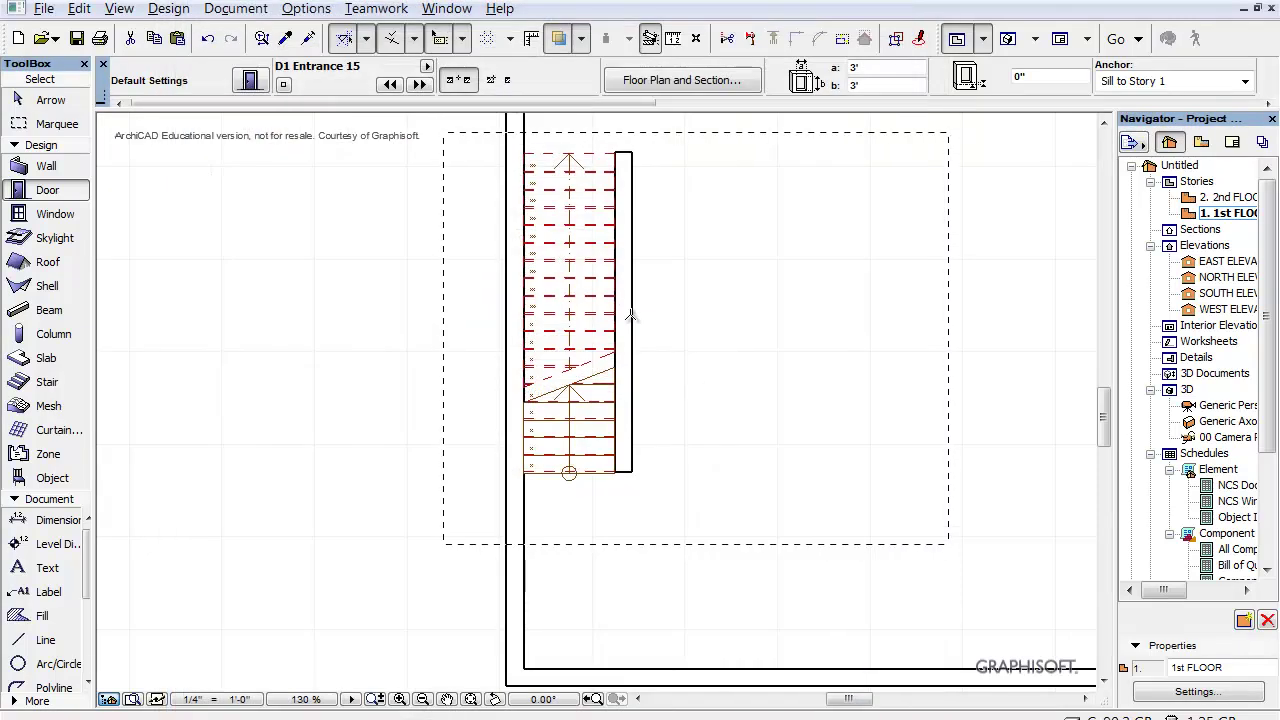
# Place the D1 Entrance 15 door in the stair-side wall, picking its opening side, and check it in 3D
pyautogui.click(632, 320)
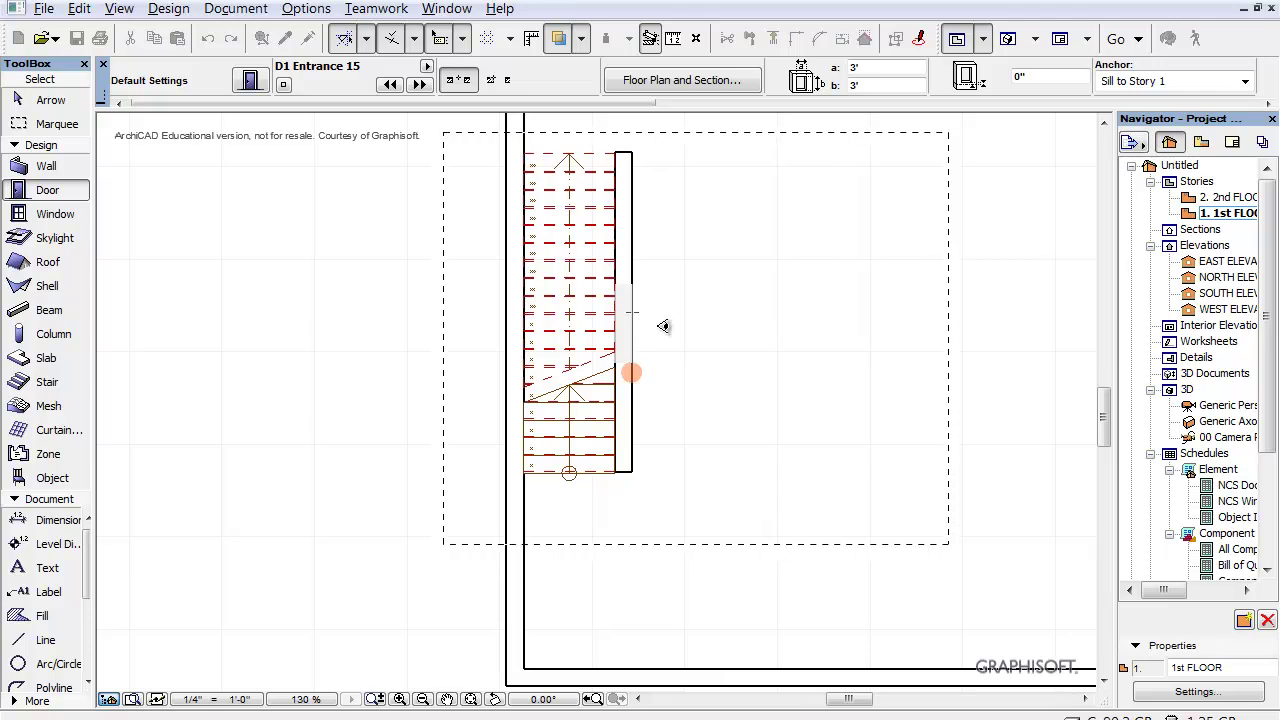
pyautogui.click(661, 342)
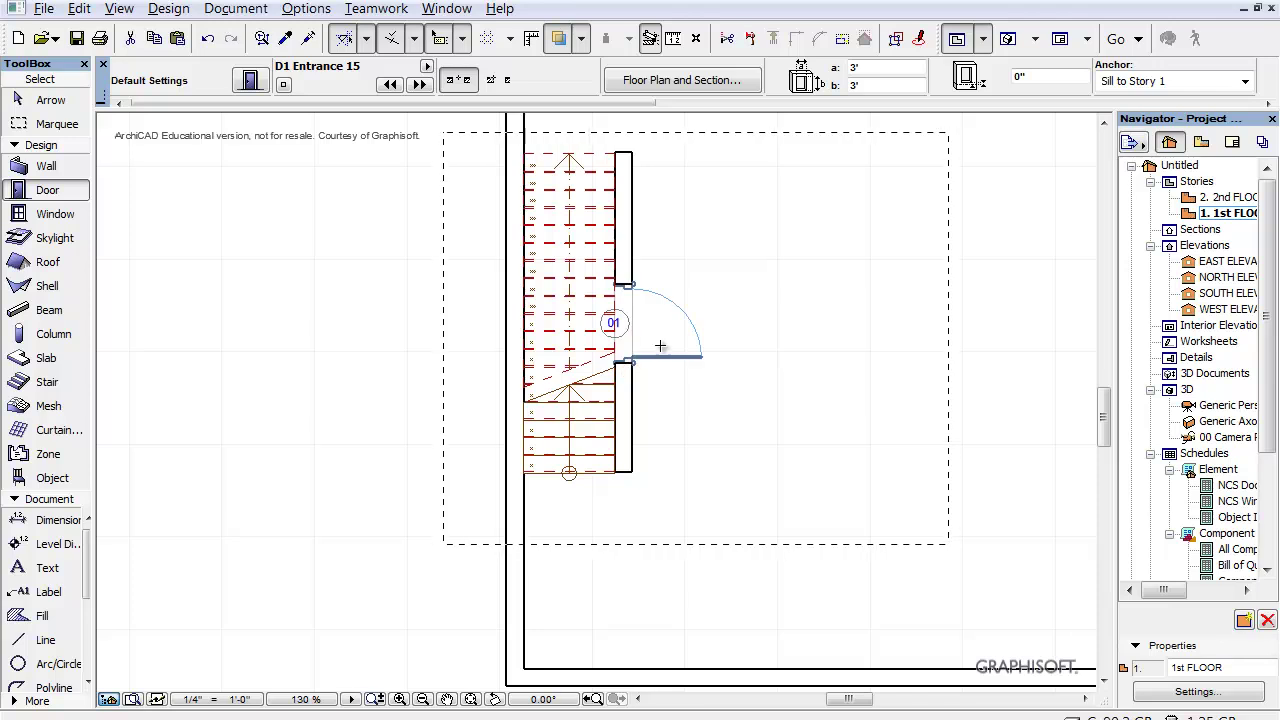
pyautogui.doubleClick(1222, 404)
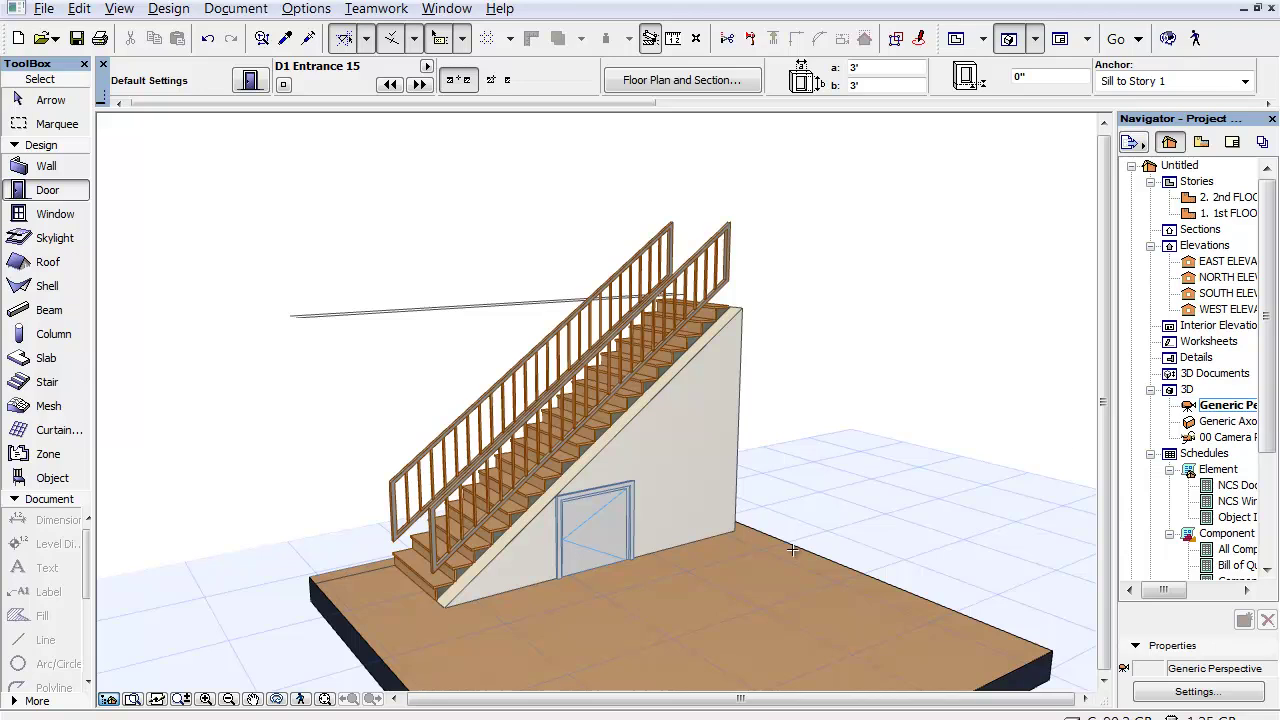
pyautogui.doubleClick(1228, 213)
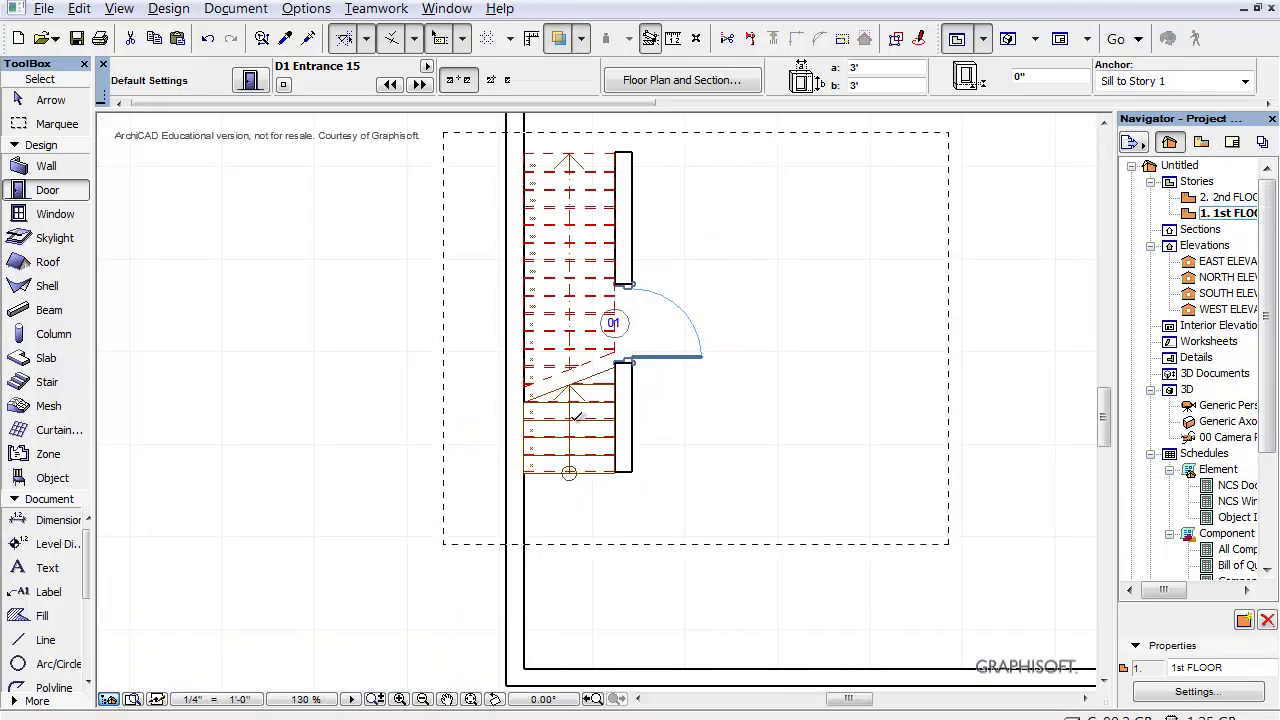
# Drag the stair-side wall 11 1/16" left so it sits under the stair's right edge
pyautogui.click(48, 100)
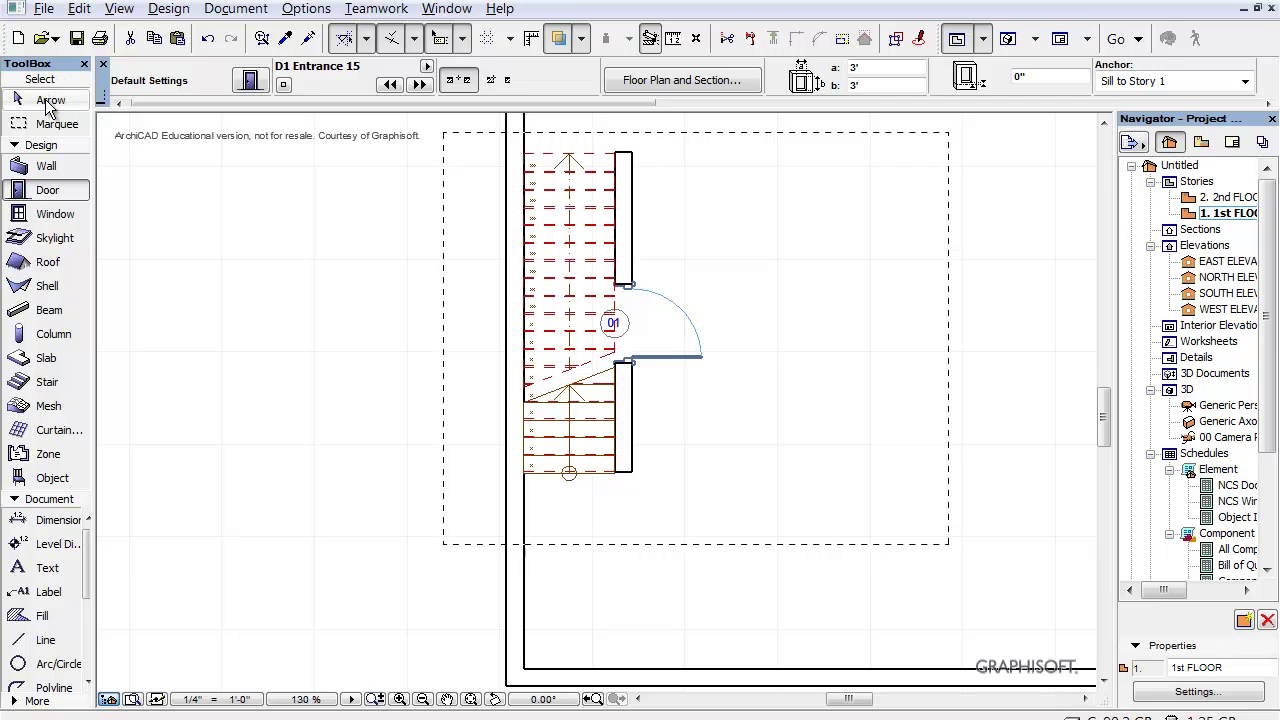
pyautogui.click(626, 396)
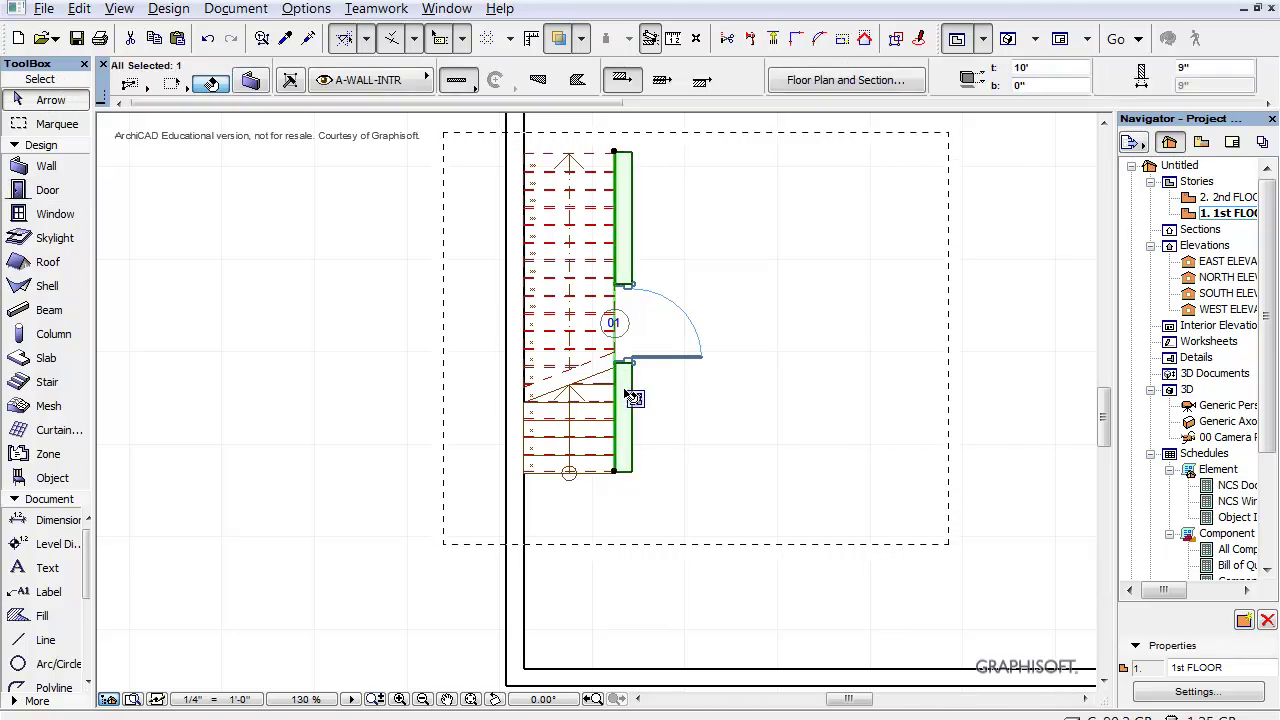
pyautogui.click(618, 472)
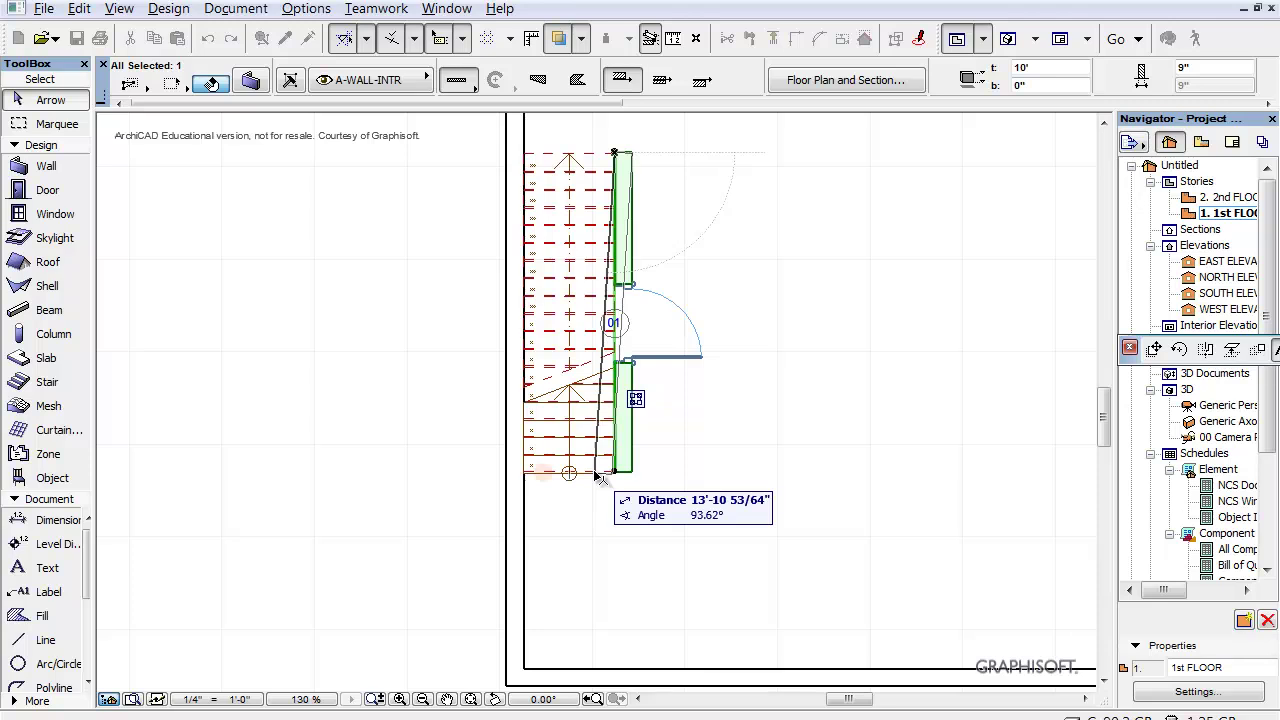
pyautogui.click(1154, 348)
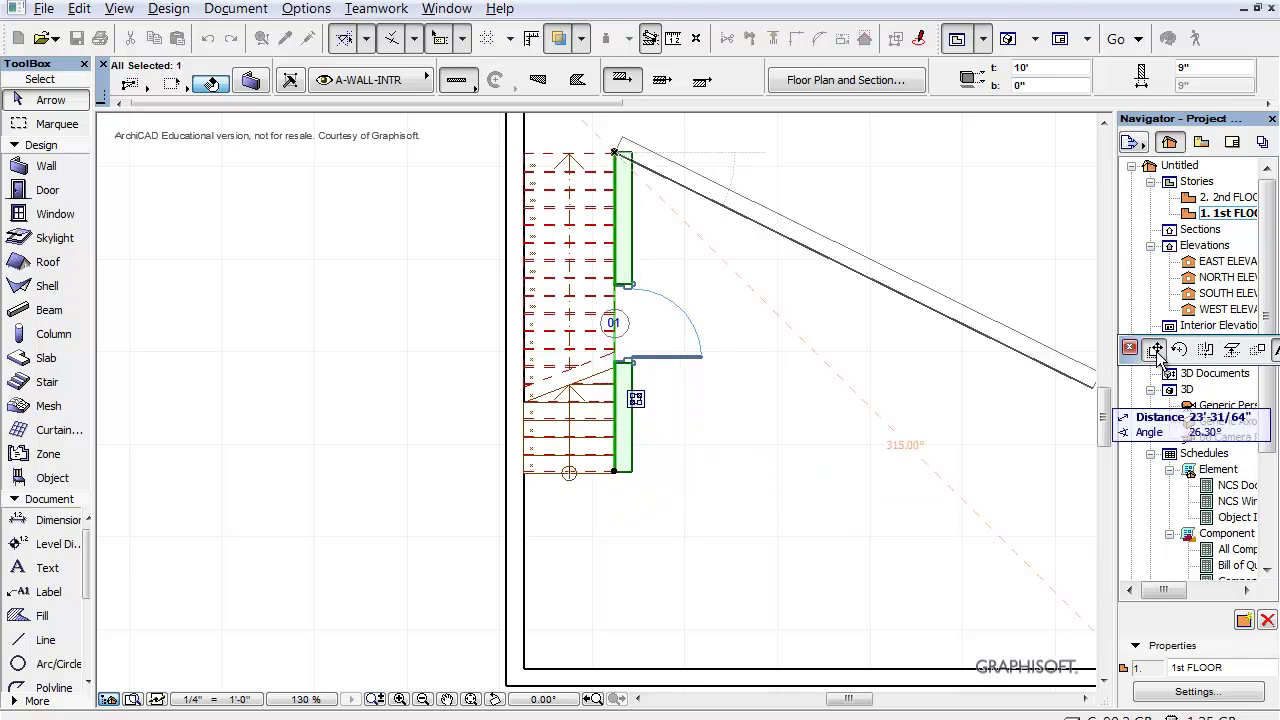
pyautogui.click(595, 470)
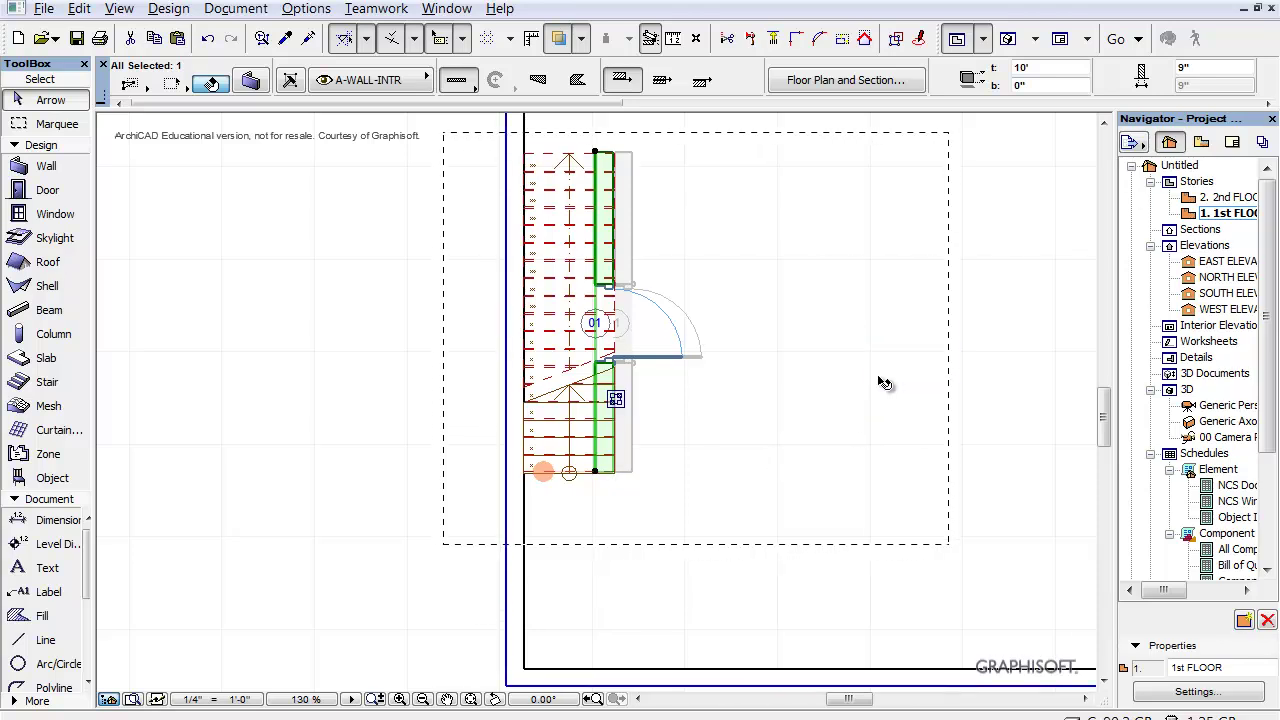
# Clear the selection of the wall and the stair
pyautogui.click(752, 400)
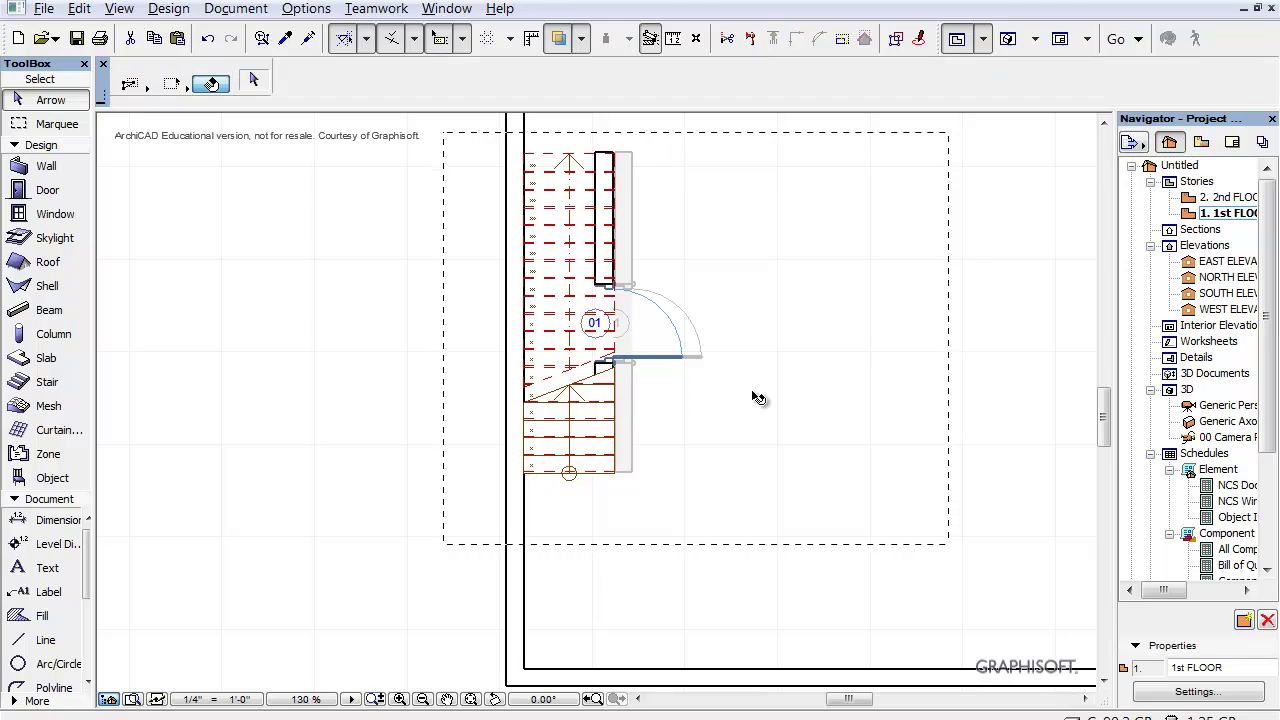
pyautogui.click(592, 333)
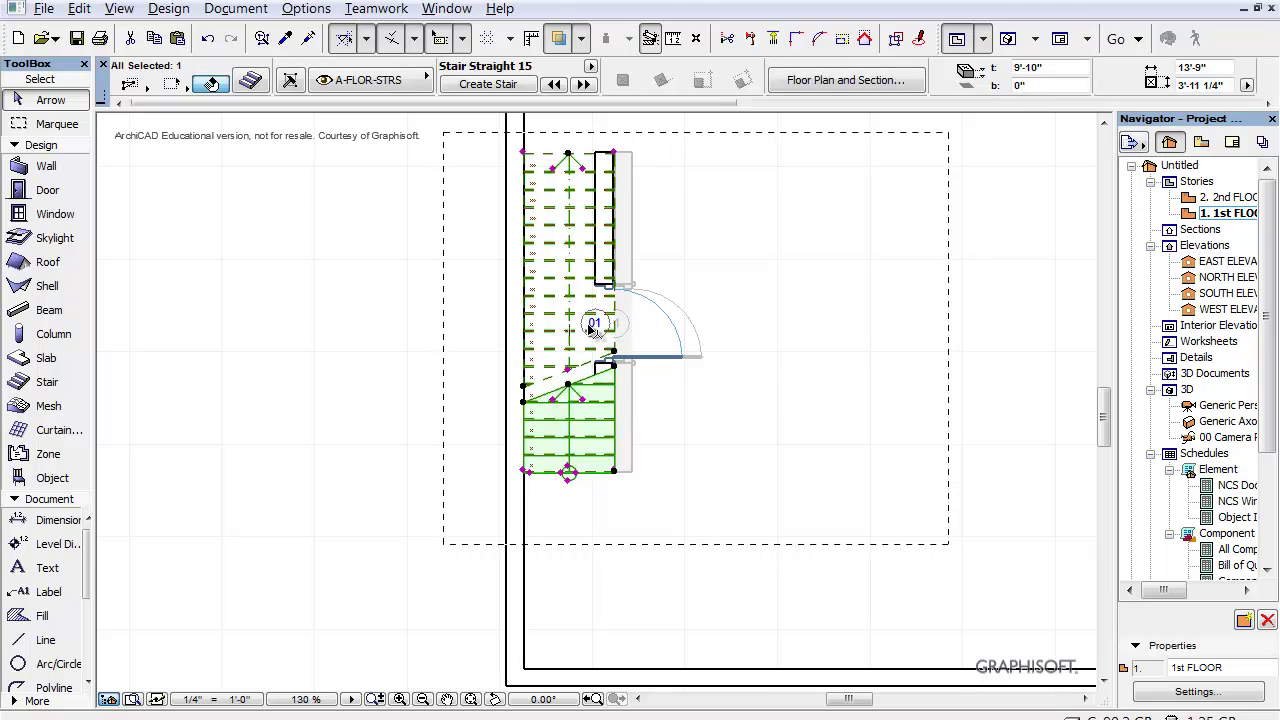
pyautogui.click(600, 334)
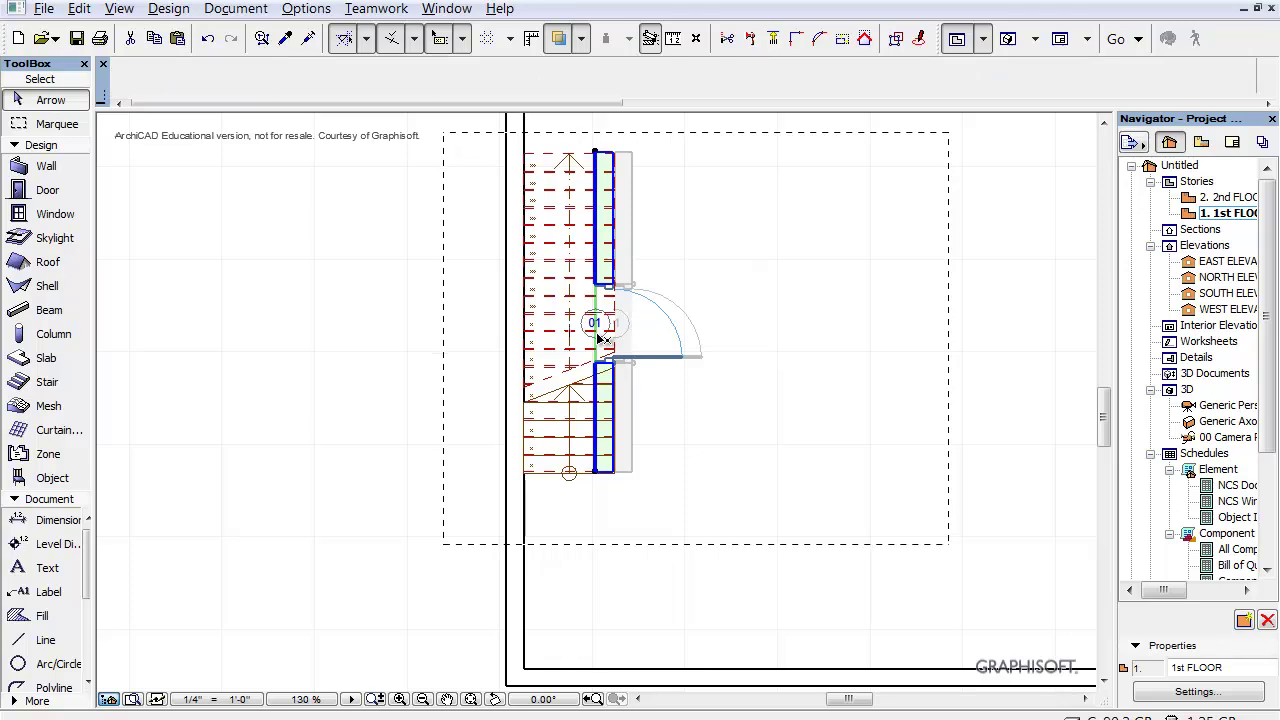
pyautogui.press('Escape')
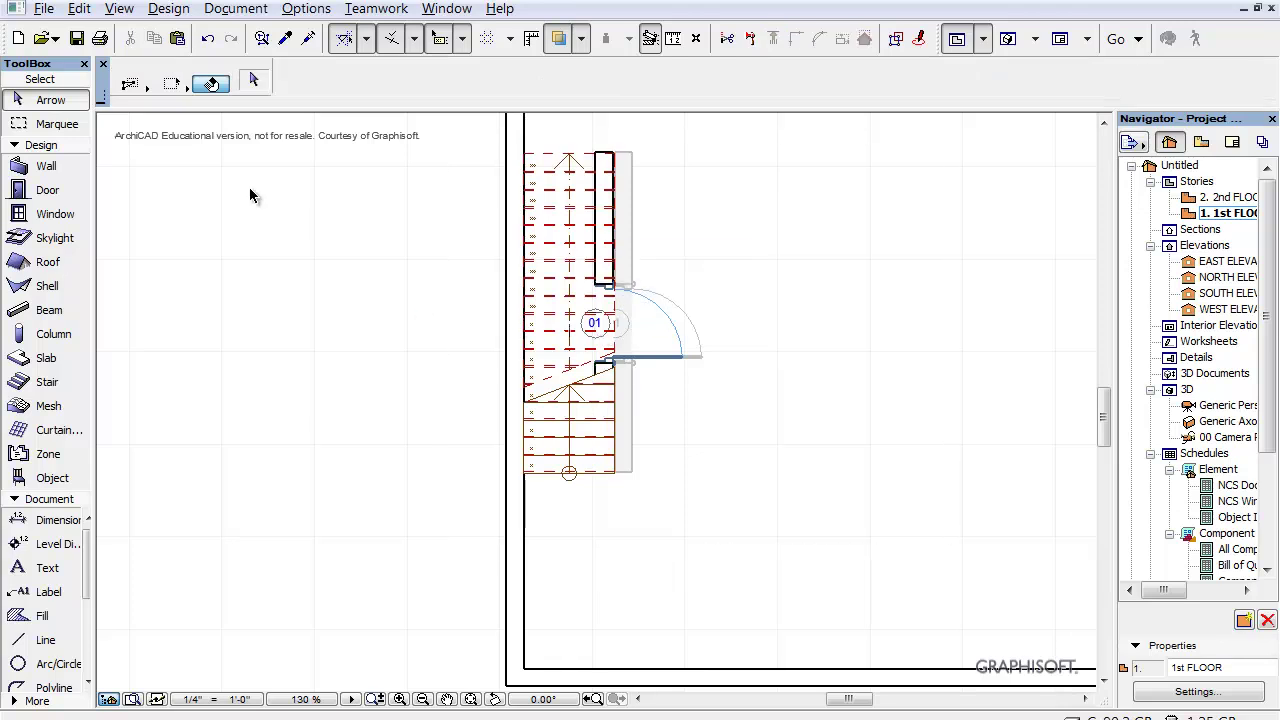
# Move the door 1'-8 1/4" further up along the stair-side wall
pyautogui.click(60, 192)
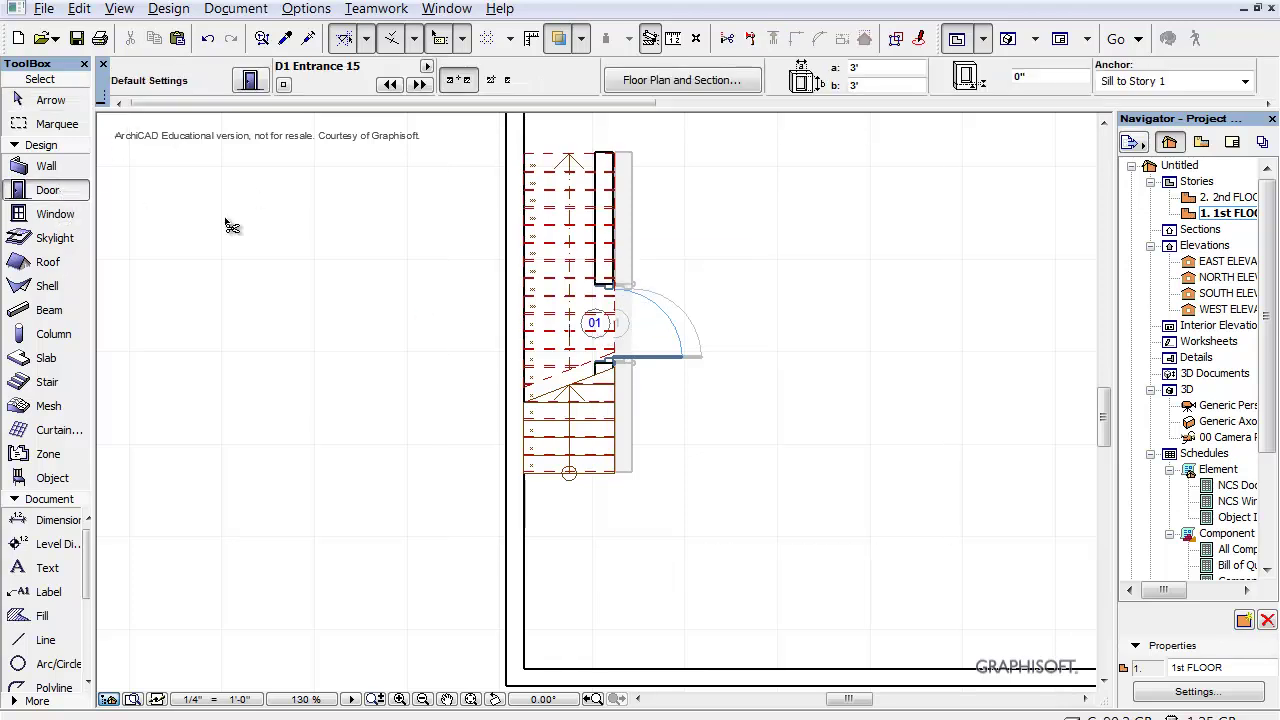
pyautogui.hotkey('ctrl', 'a')
pyautogui.press('Escape')
pyautogui.hotkey('ctrl', 'a')
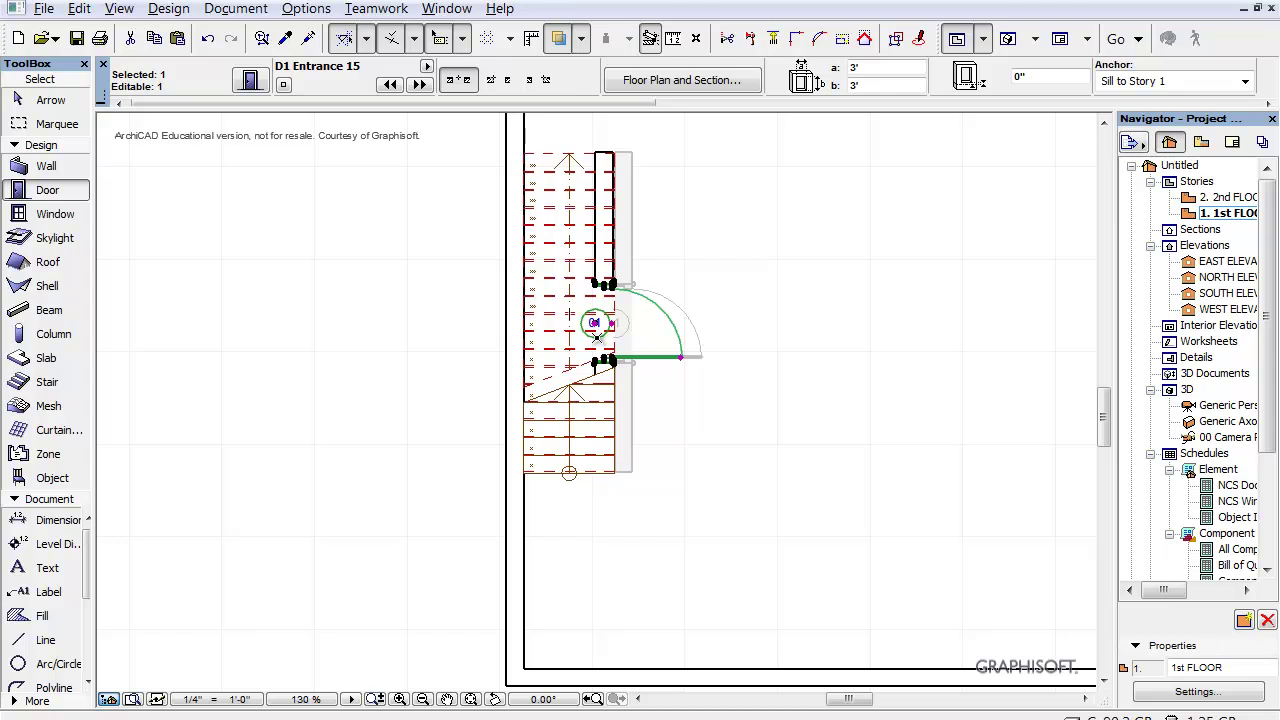
pyautogui.click(595, 322)
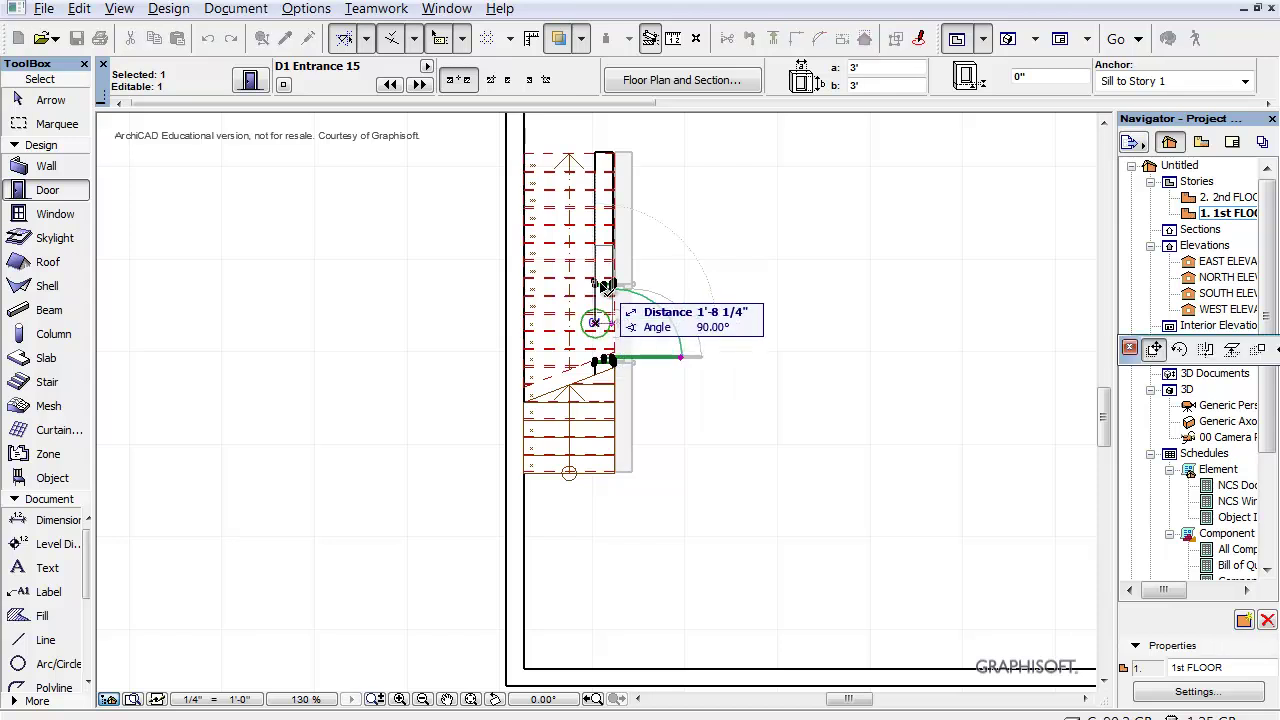
pyautogui.click(600, 284)
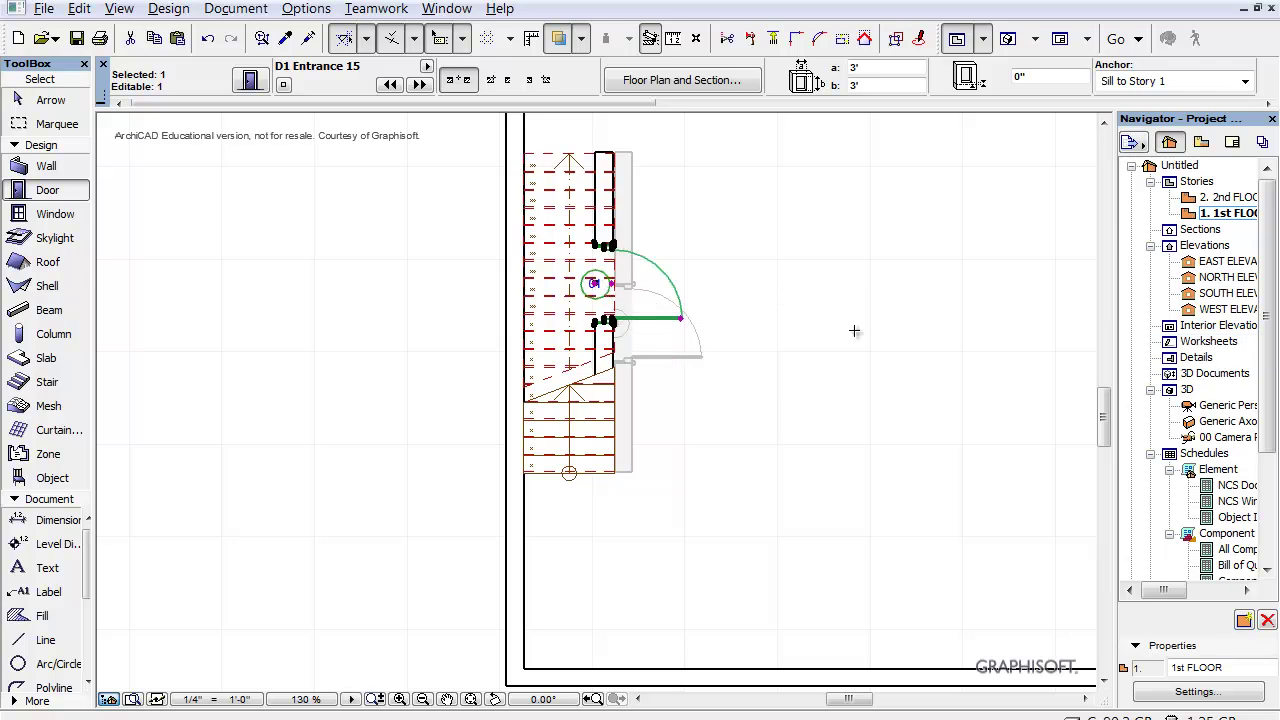
pyautogui.press('Escape')
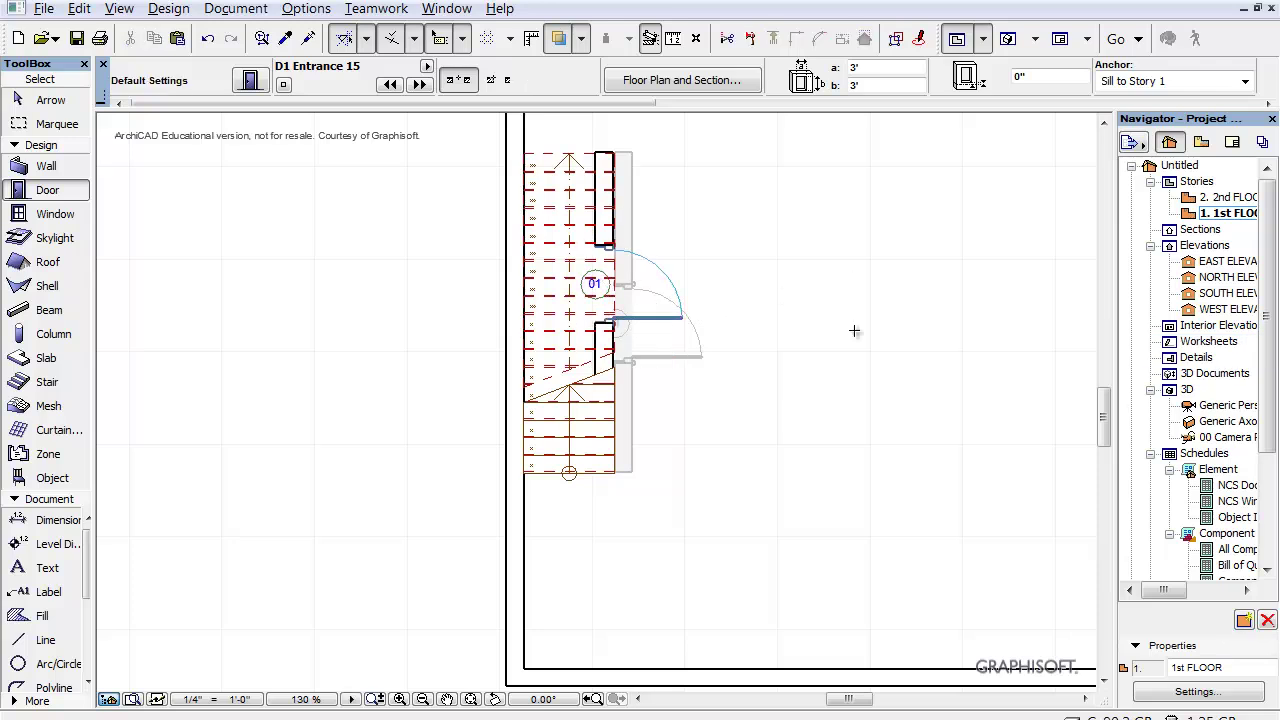
# Open Generic Perspective and orbit to look down on the stair, trimmed wall and door
pyautogui.click(1218, 410)
pyautogui.doubleClick(1218, 410)
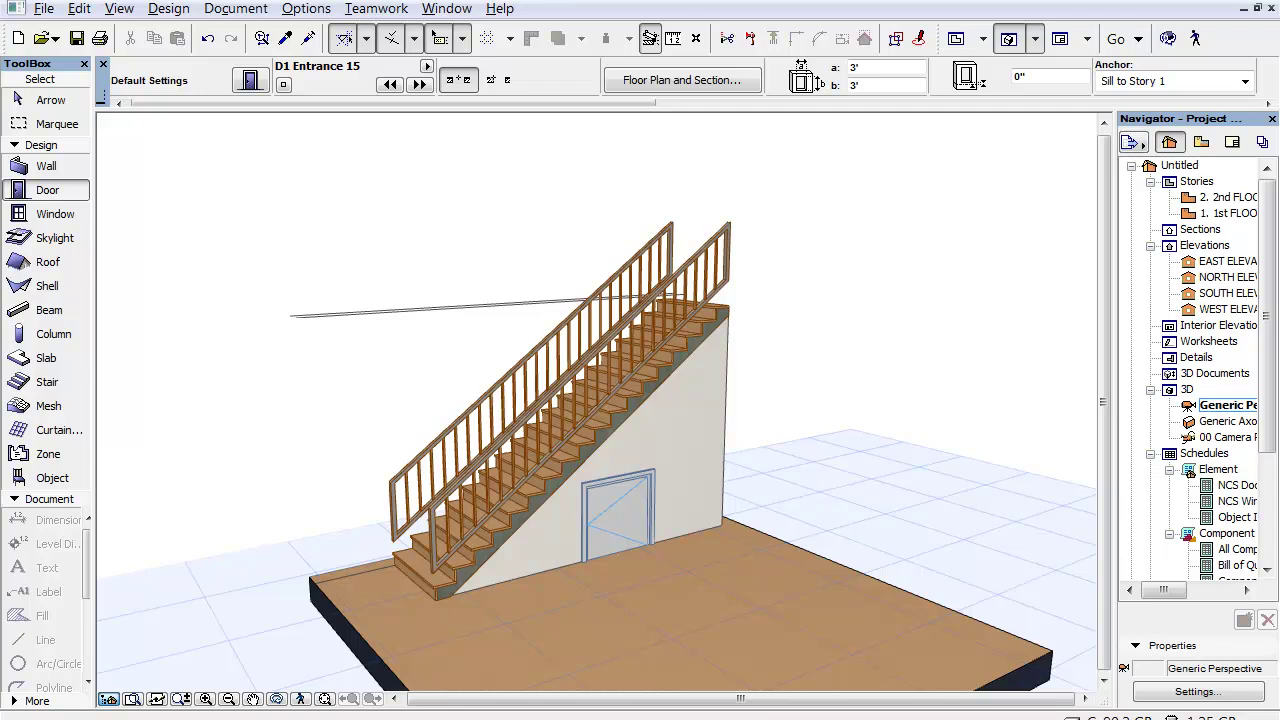
pyautogui.click(277, 698)
pyautogui.moveTo(257, 503); pyautogui.dragTo(428, 398)
pyautogui.moveTo(763, 434); pyautogui.dragTo(535, 521)
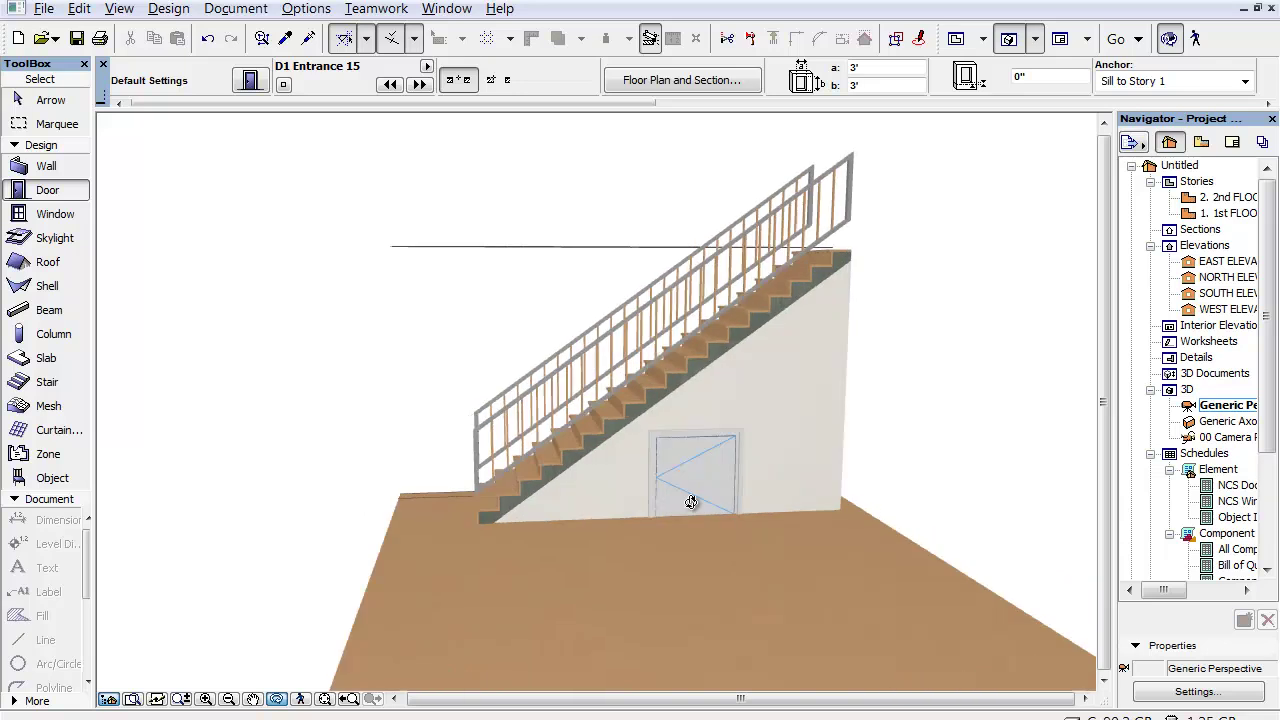